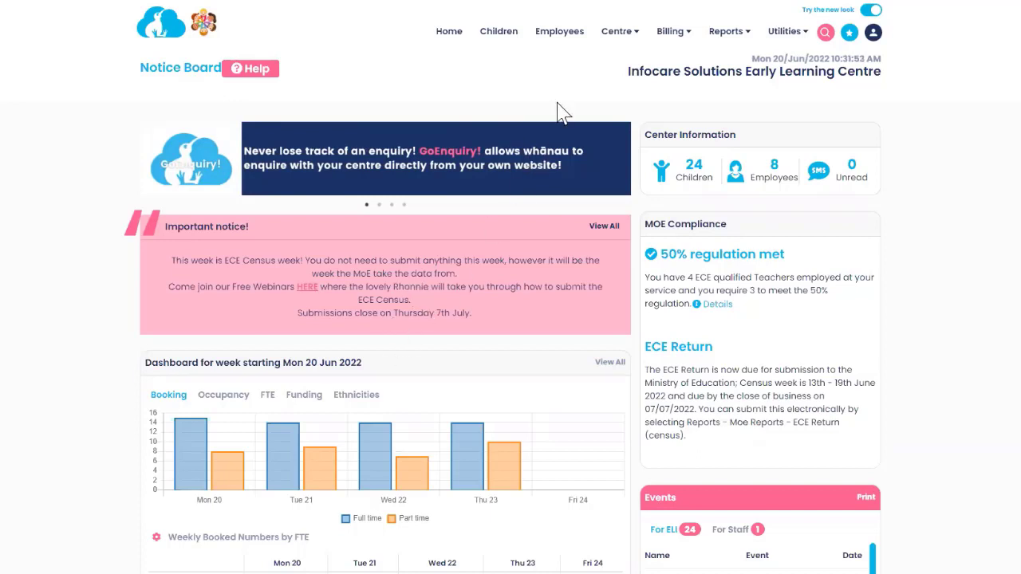
Step: Go to Time Sheets from favourites and step back to the week starting 13-06-2022
left_click(848, 34)
left_click(834, 180)
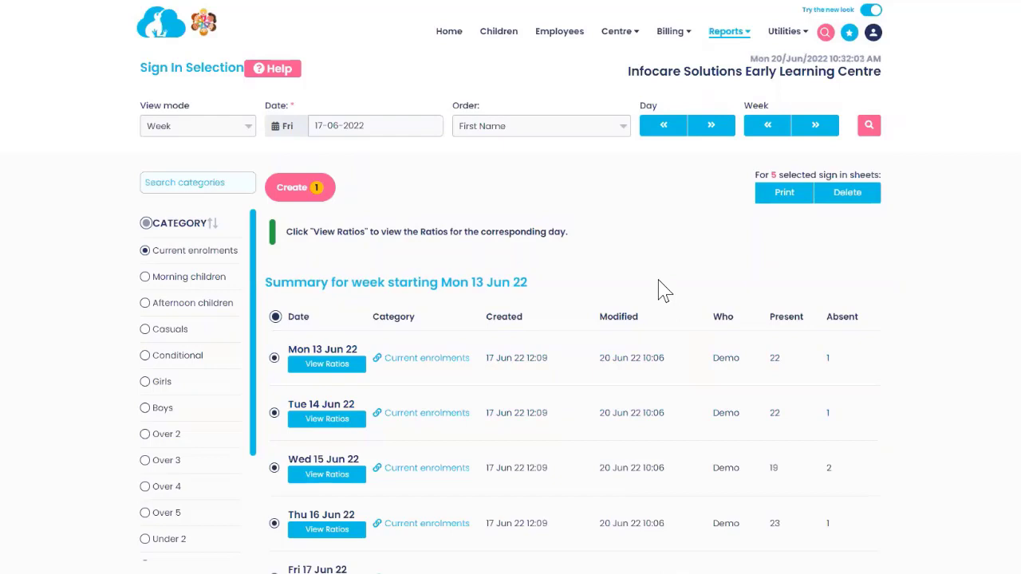
left_click(847, 36)
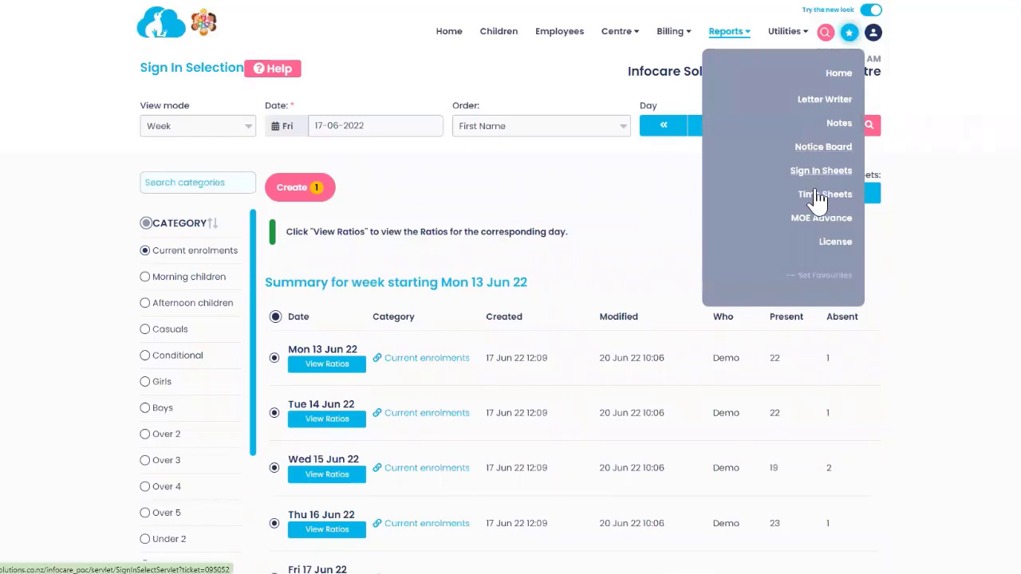
left_click(817, 197)
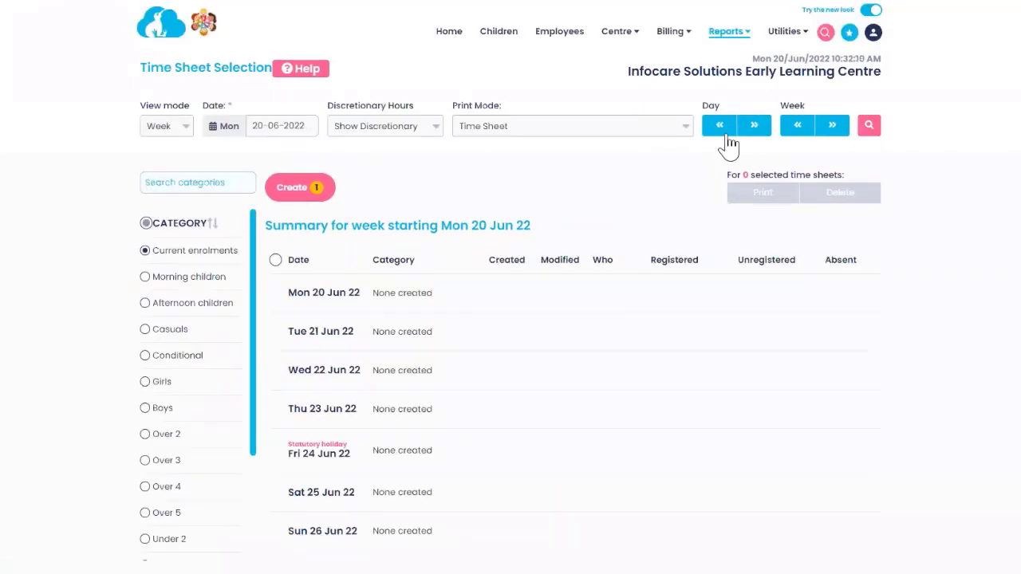
left_click(804, 131)
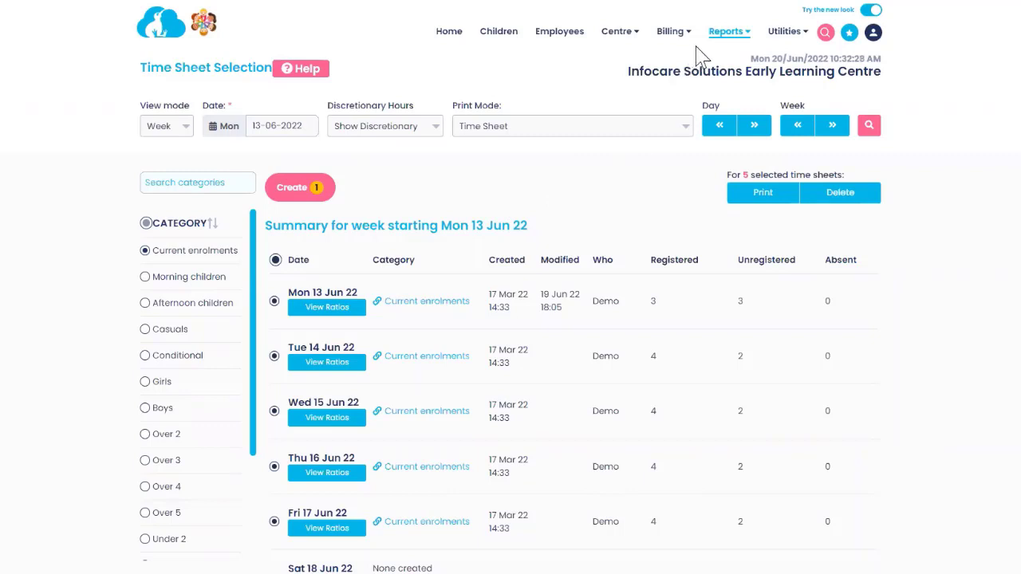
Step: Start the ECE Return (census) from Reports > MoE Reports
left_click(728, 40)
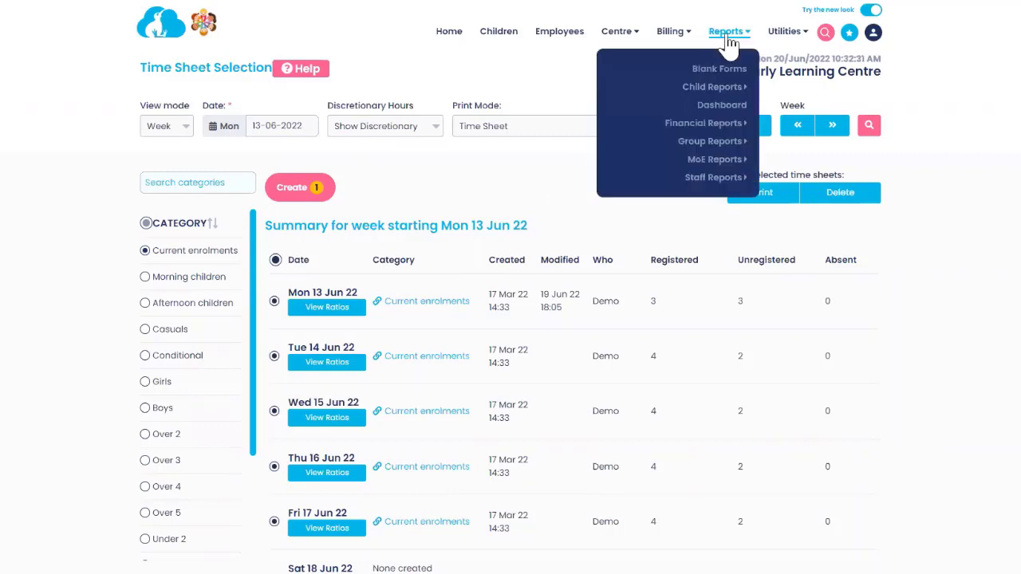
mouse_move(712, 170)
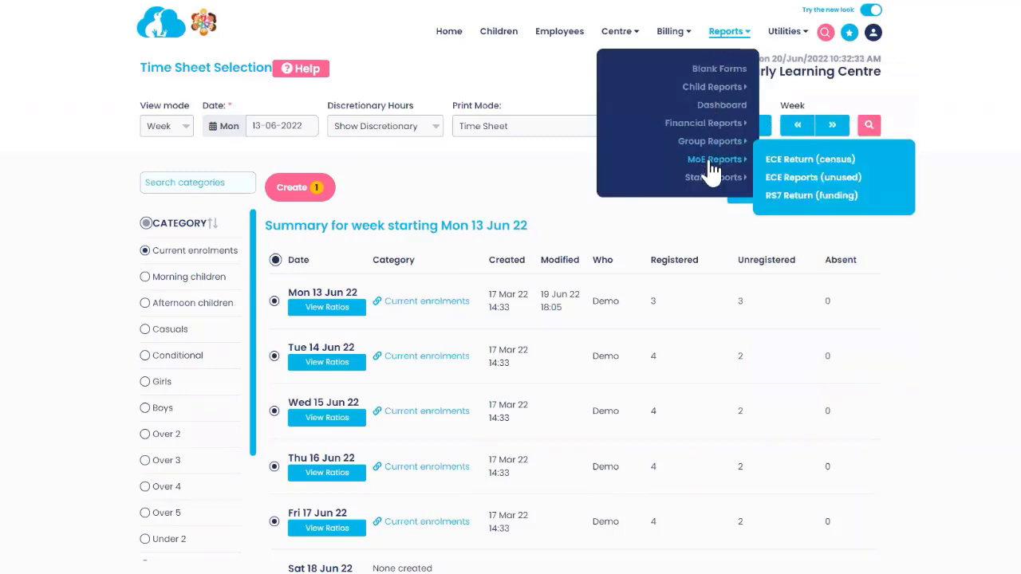
left_click(807, 164)
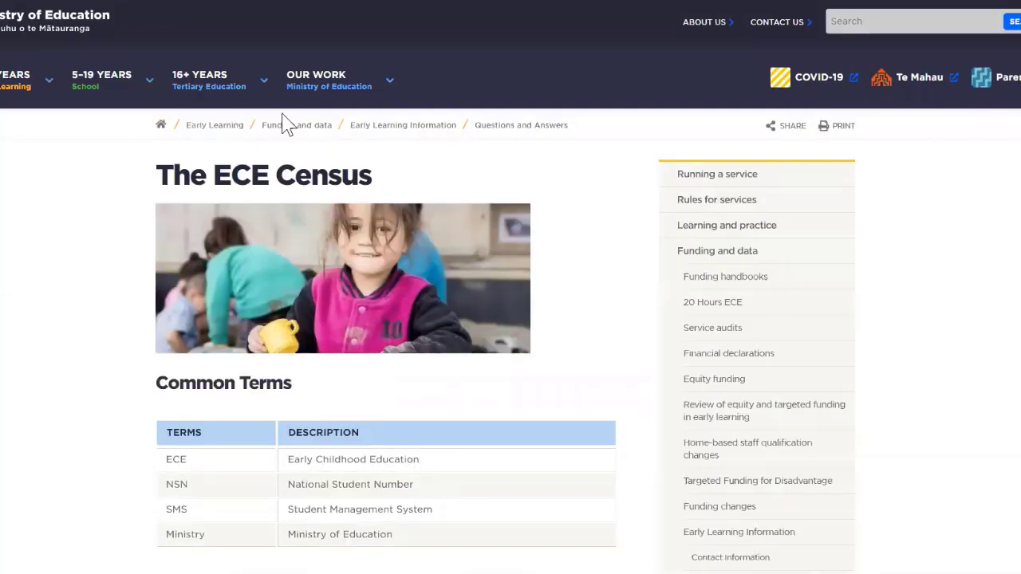
Step: Scroll through the Ministry's ECE Census Q&A page, then return to Infocare's ECE Return
scroll(115, 265, "down", 5)
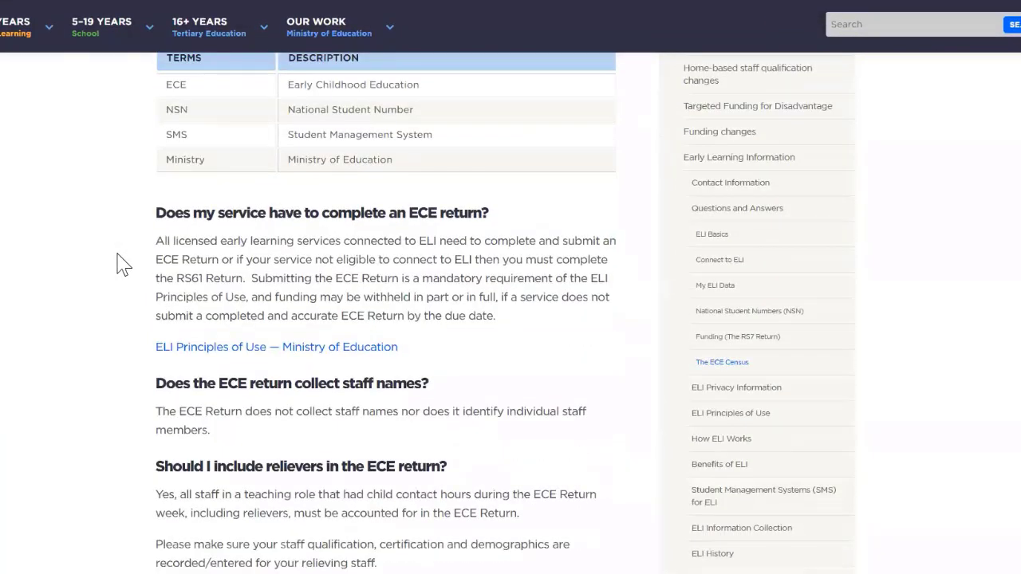
scroll(120, 264, "down", 4)
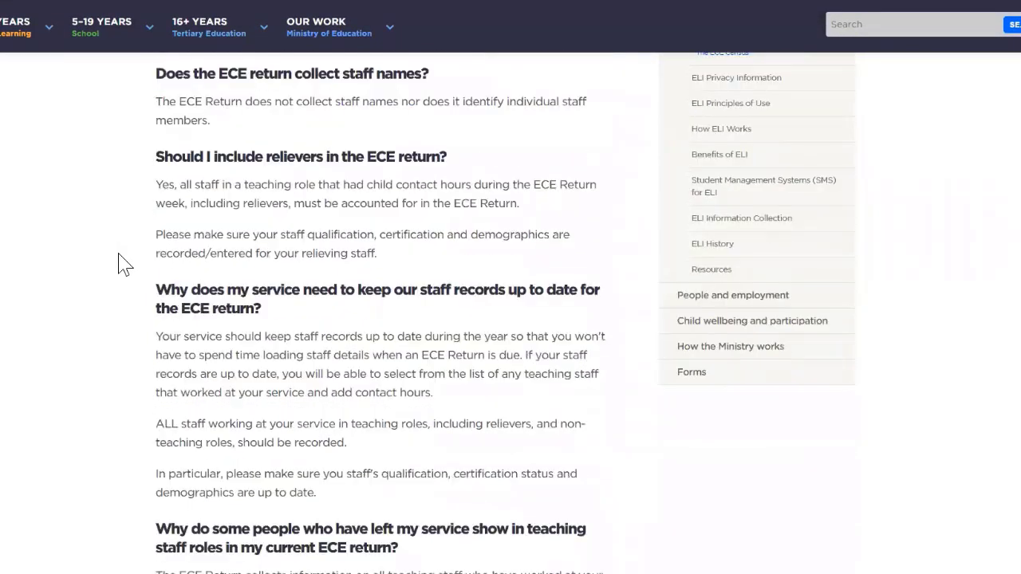
scroll(119, 263, "down", 2)
scroll(123, 265, "down", 2)
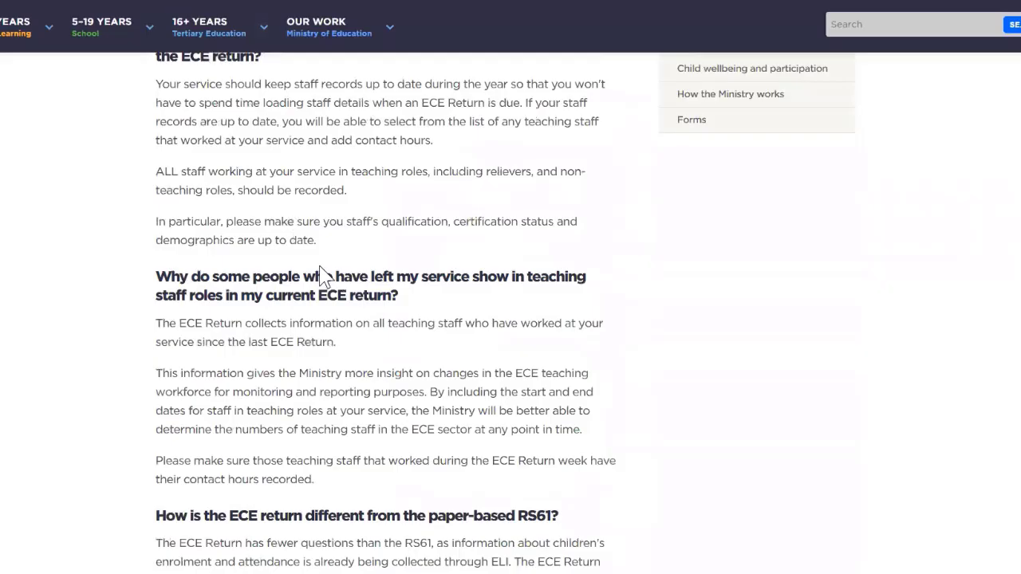
scroll(461, 359, "down", 2)
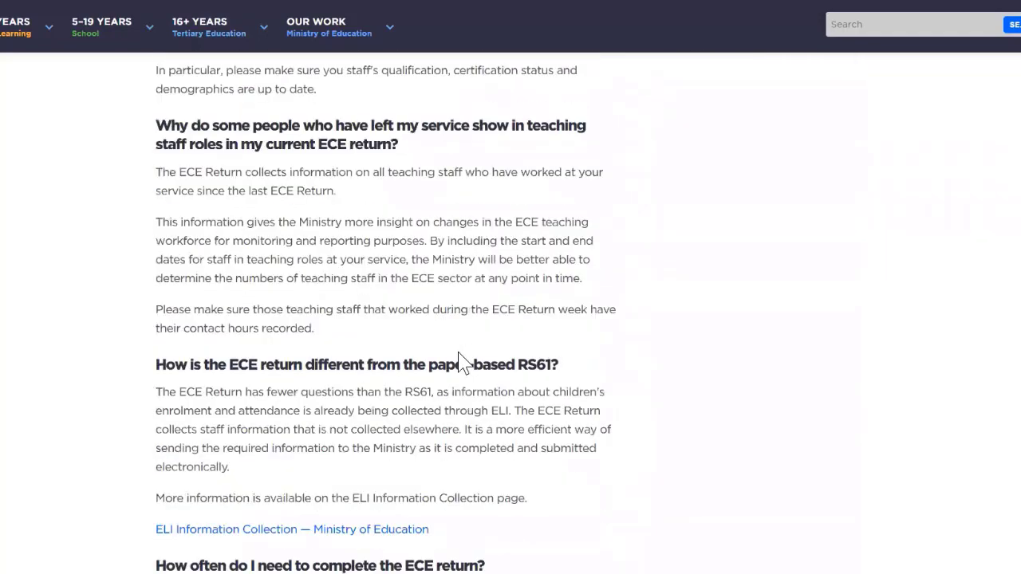
scroll(461, 360, "down", 3)
scroll(462, 363, "down", 8)
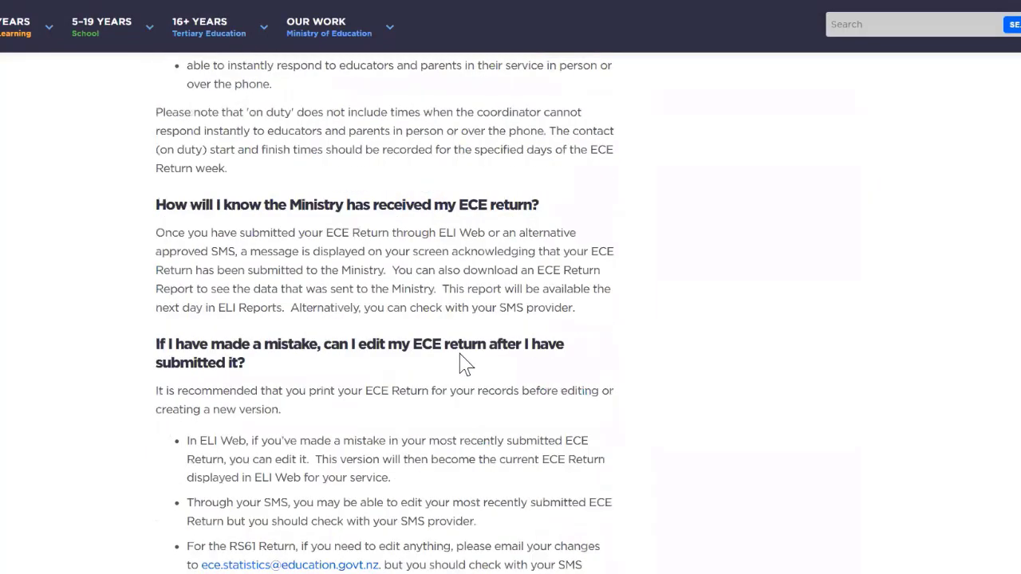
scroll(461, 356, "down", 11)
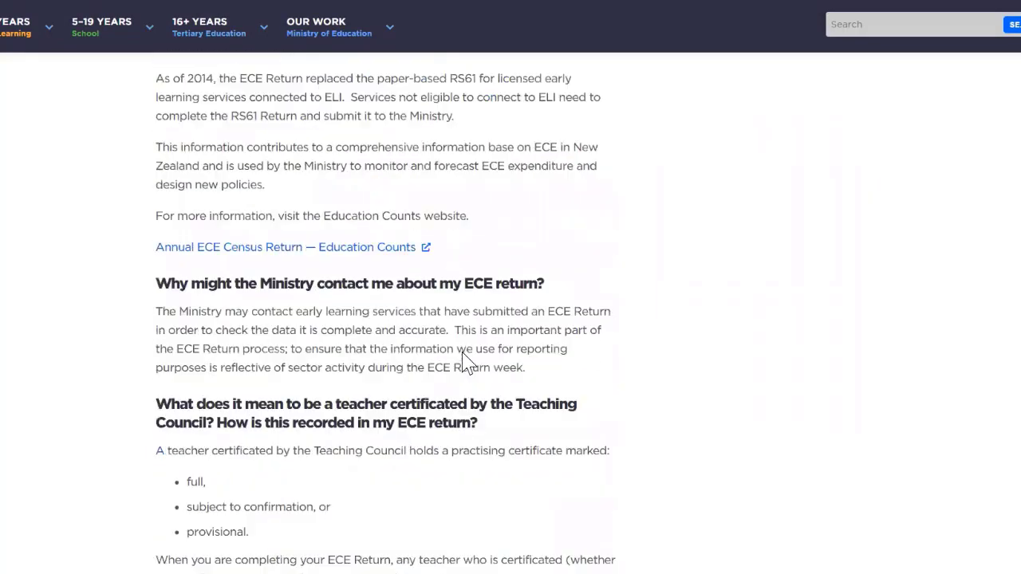
scroll(463, 359, "down", 5)
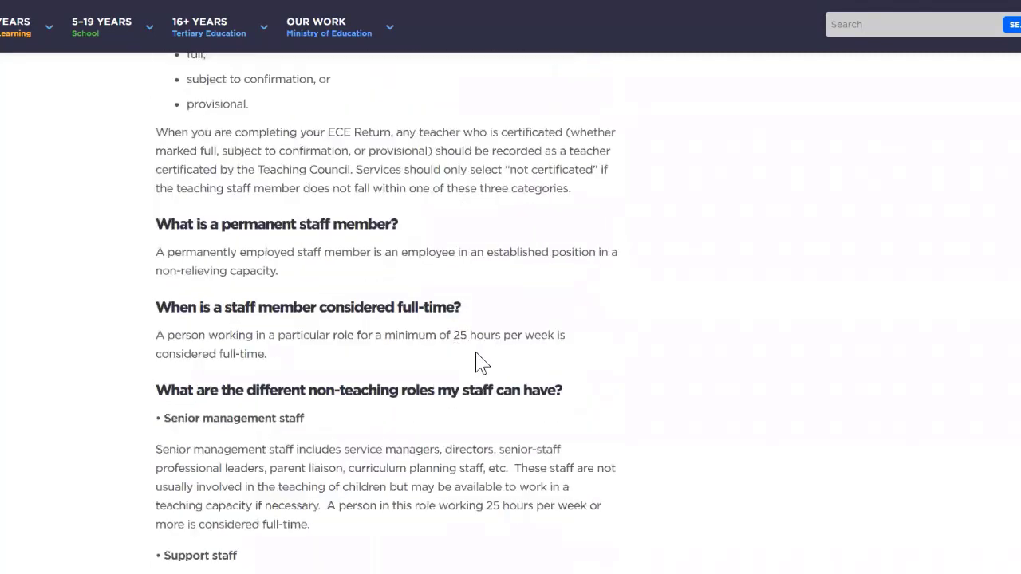
scroll(476, 360, "down", 2)
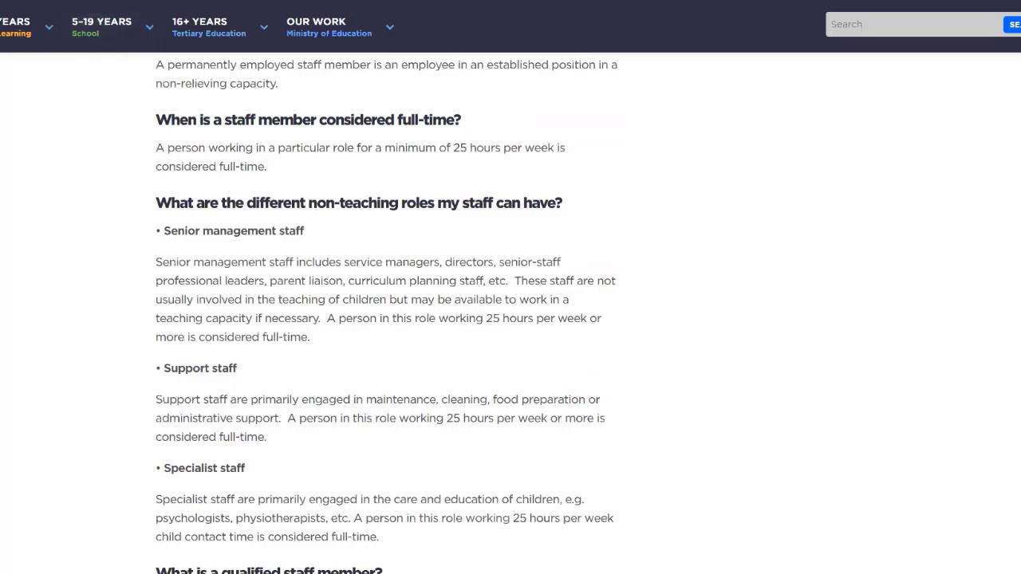
left_click(81, 1)
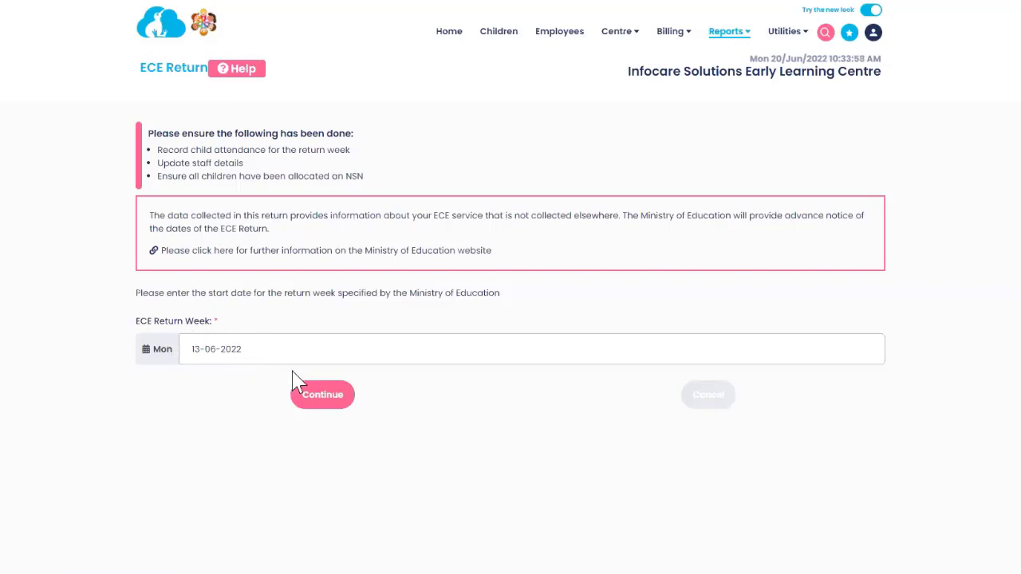
Step: Accept return week 13-06-2022; set wait times: under-one 1–3 months, one-year-olds 3–6 months
left_click(322, 396)
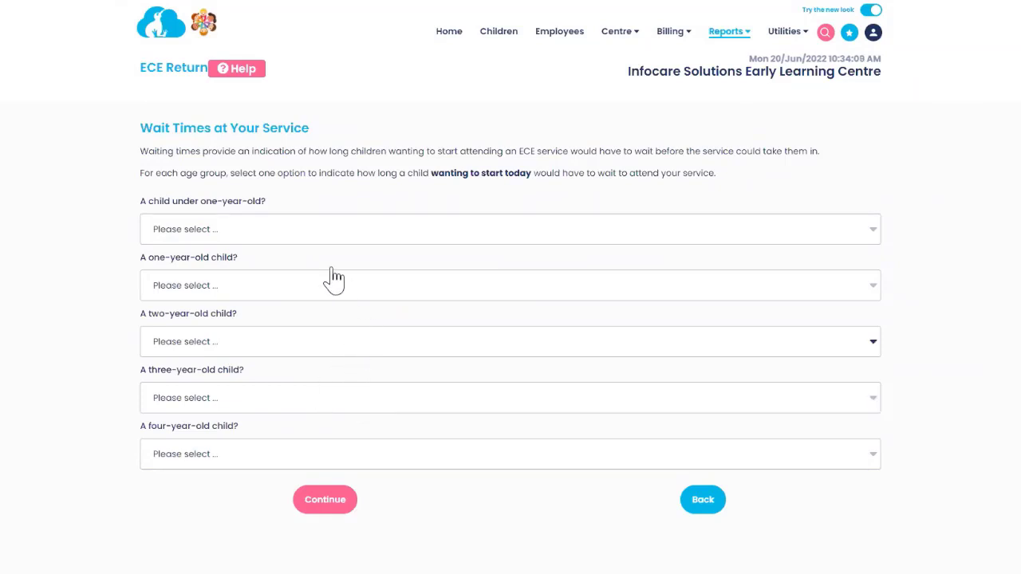
left_click(263, 236)
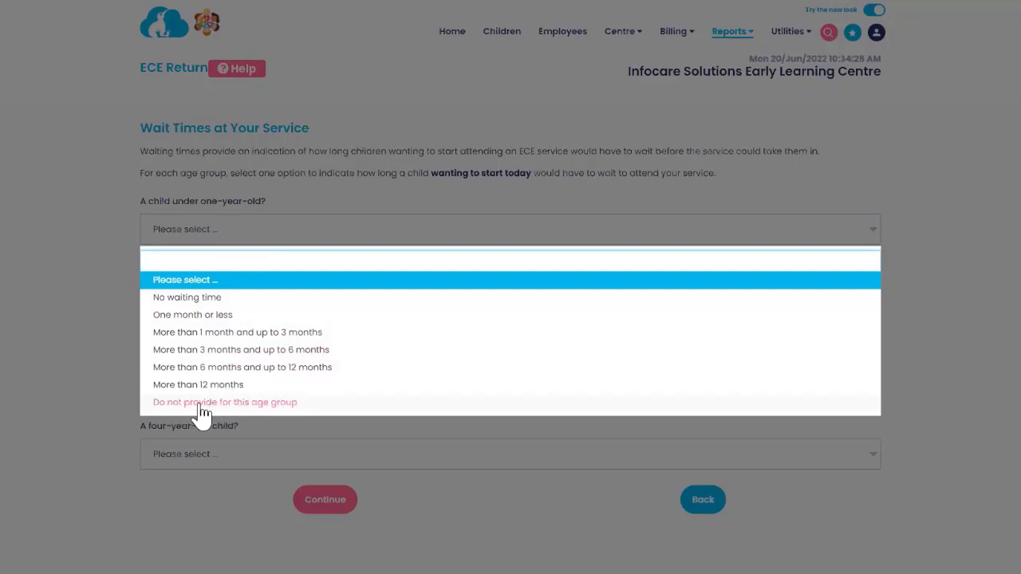
left_click(236, 335)
left_click(275, 293)
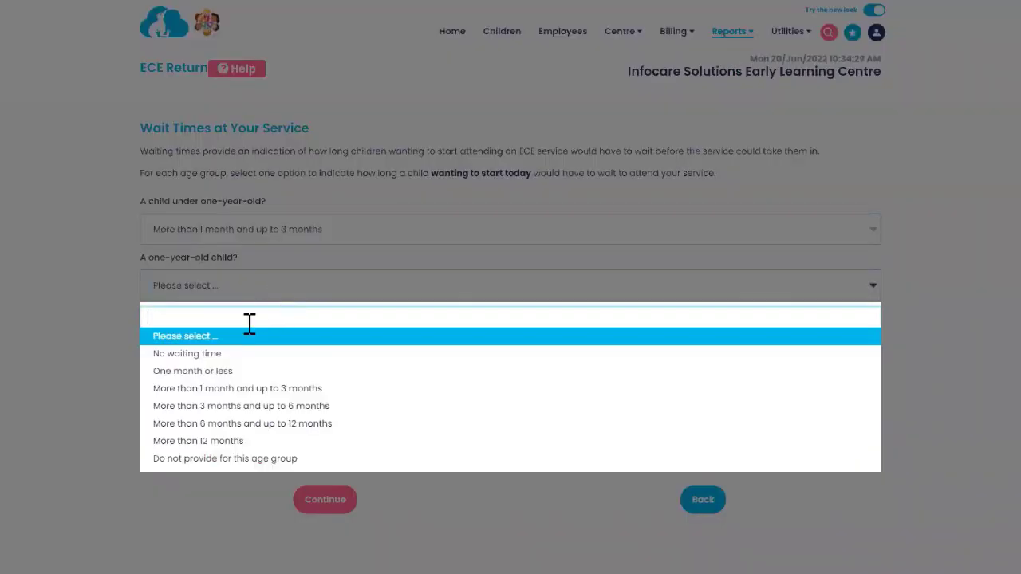
left_click(229, 409)
Step: Set two-year-old wait to one month or less, three- and four-year-olds to 6–12 months, and continue
left_click(258, 350)
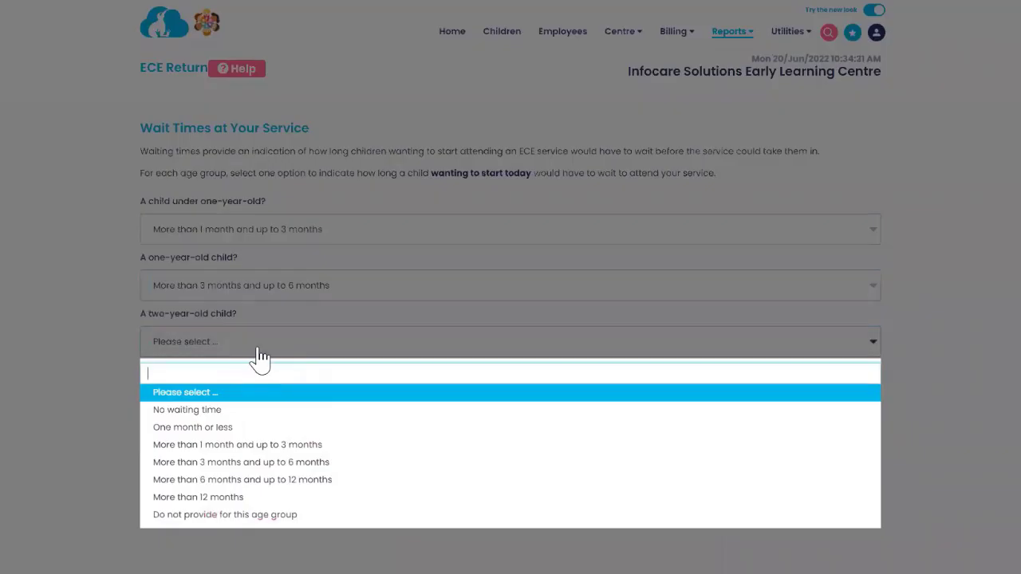
left_click(229, 429)
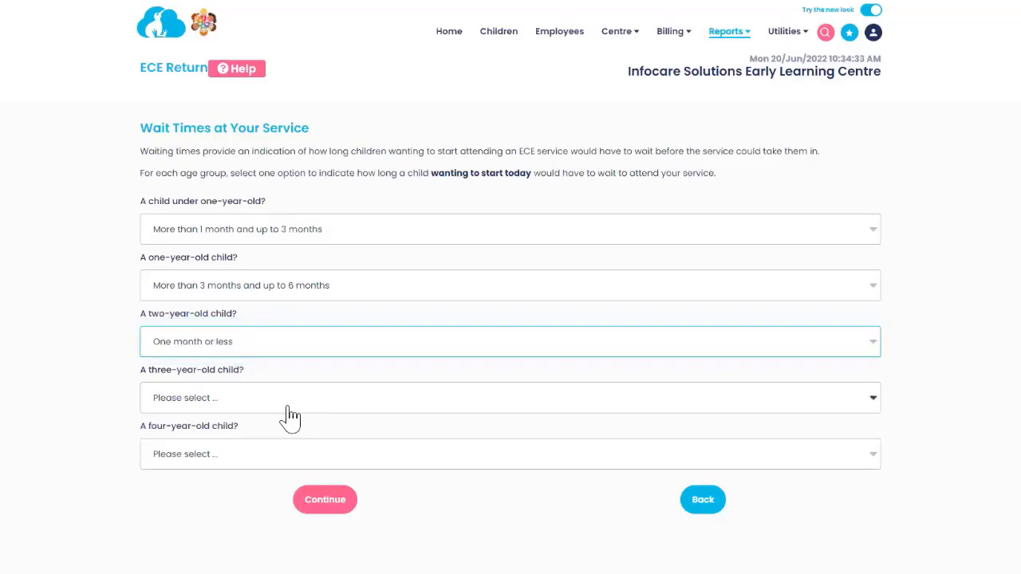
left_click(286, 403)
left_click(217, 336)
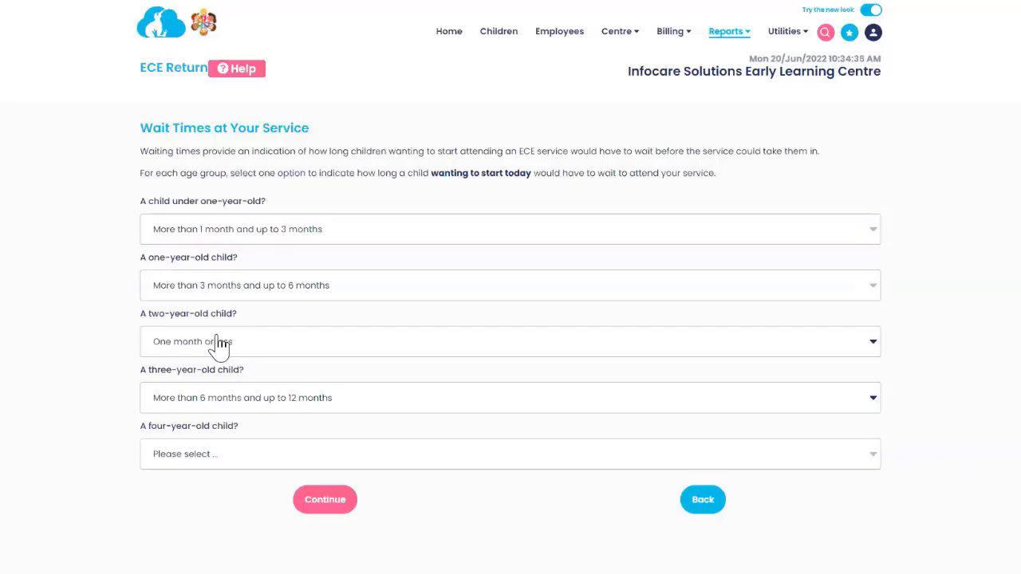
left_click(206, 455)
left_click(220, 392)
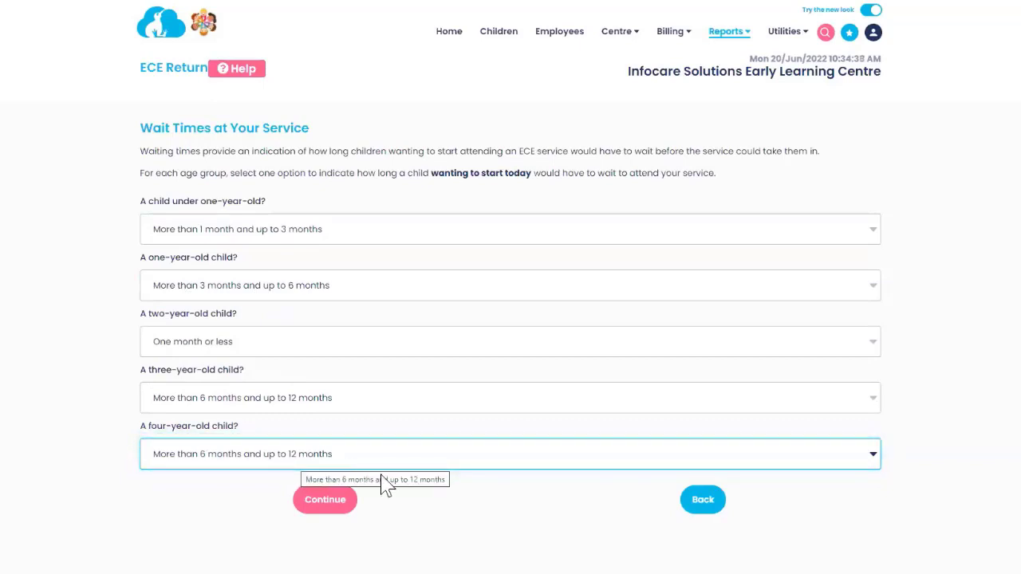
left_click(325, 501)
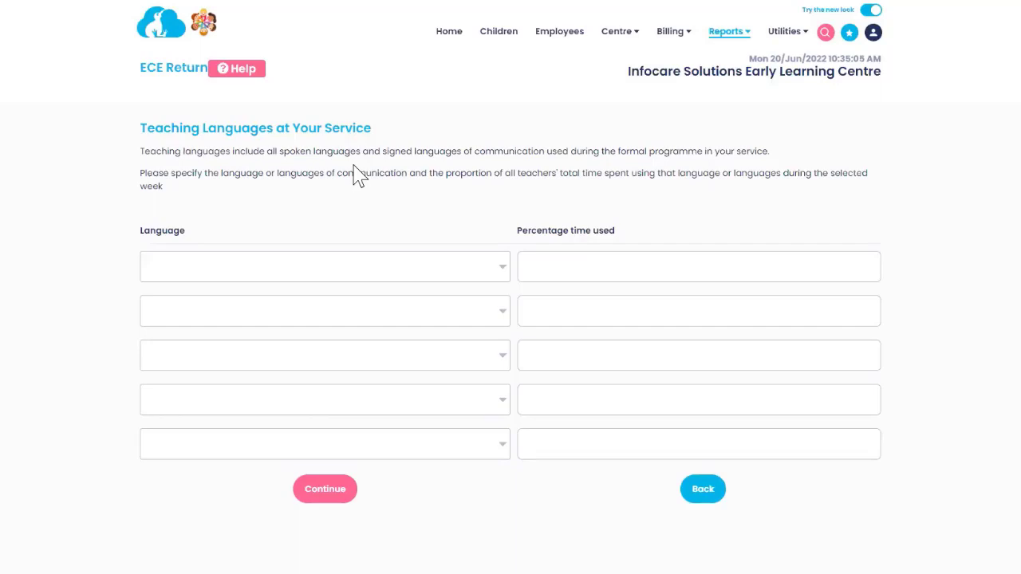
Step: Set teaching languages English at 80% and Maori at 10%
left_click(304, 271)
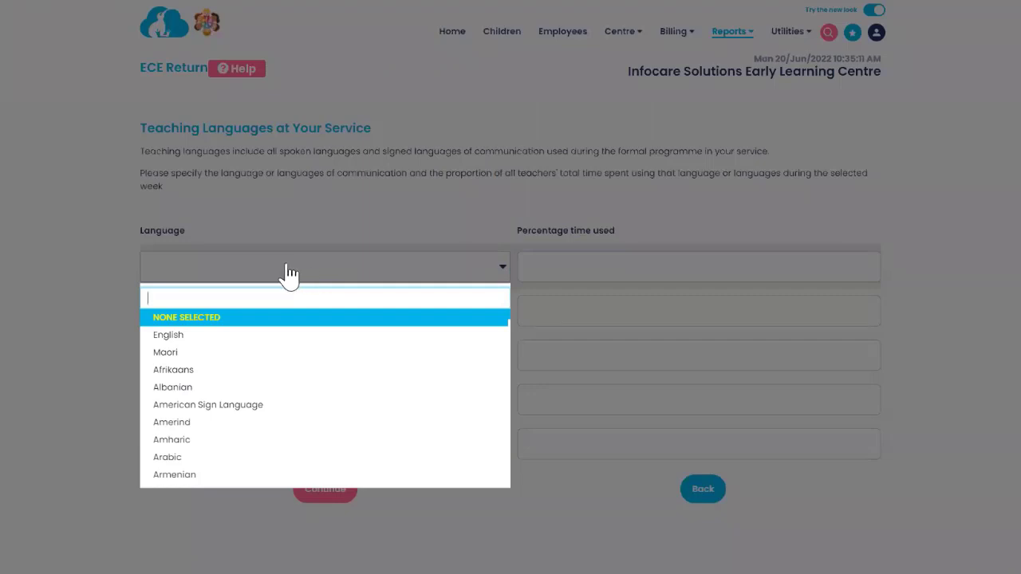
left_click(209, 336)
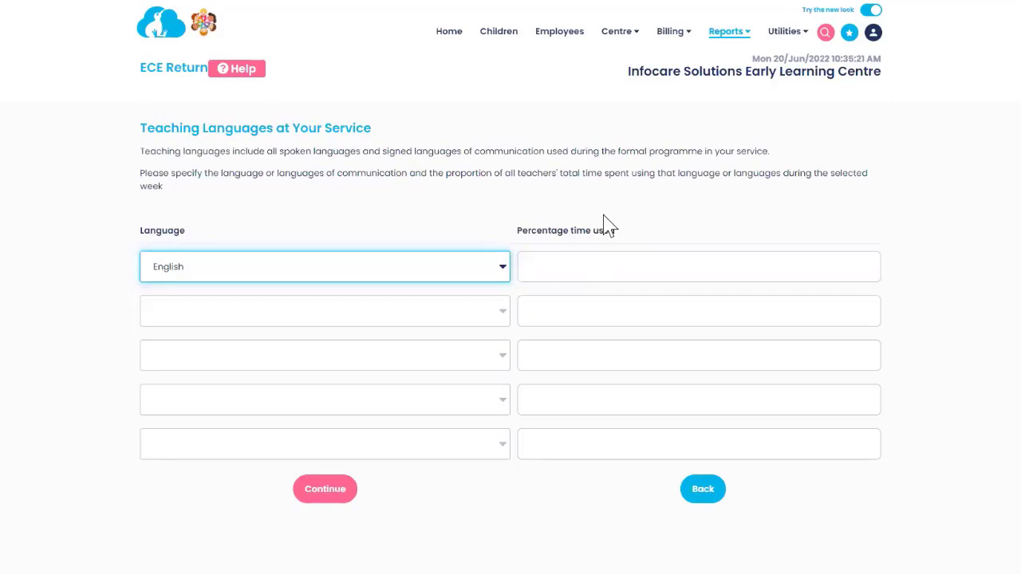
left_click(556, 269)
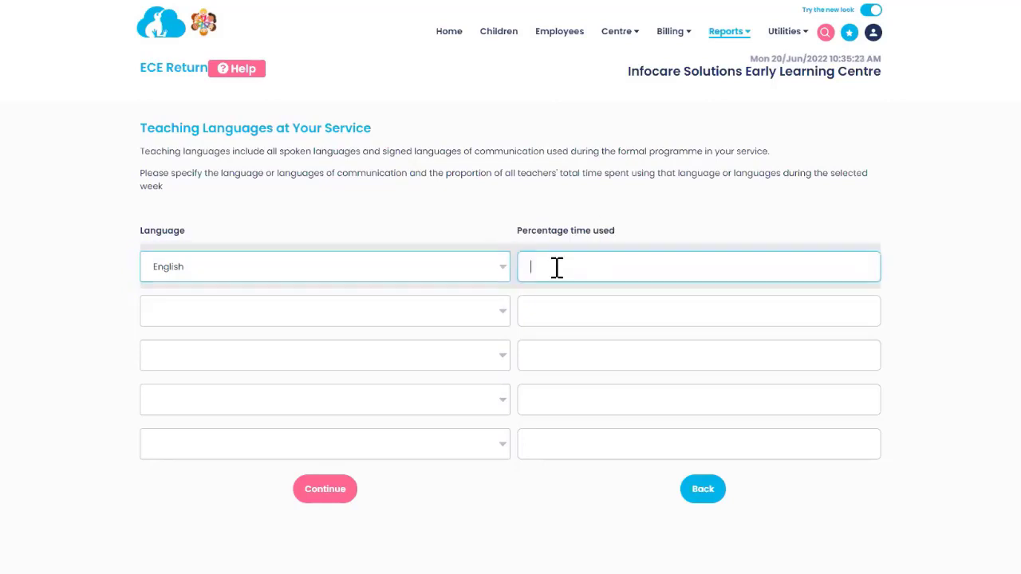
type("80")
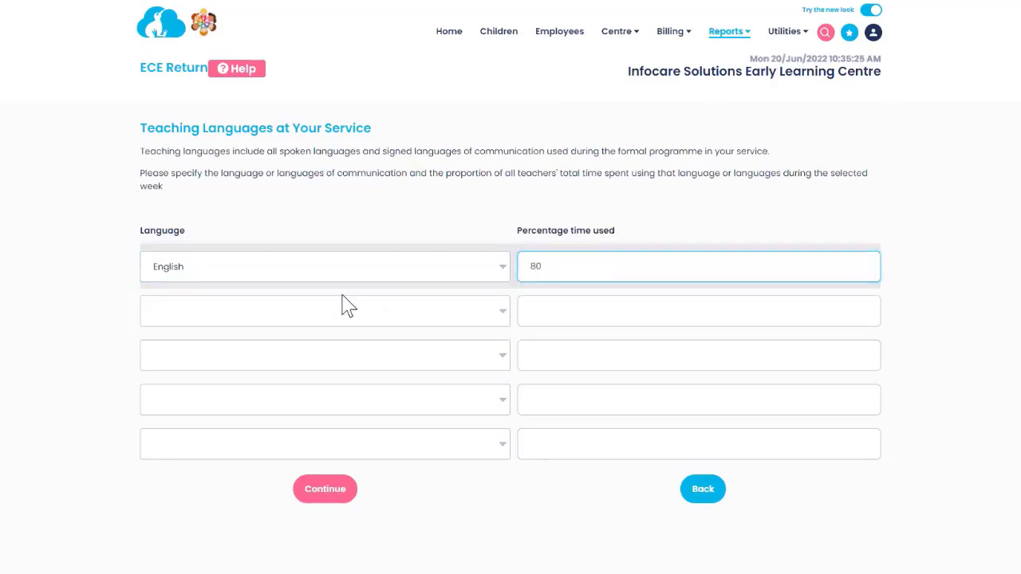
left_click(326, 319)
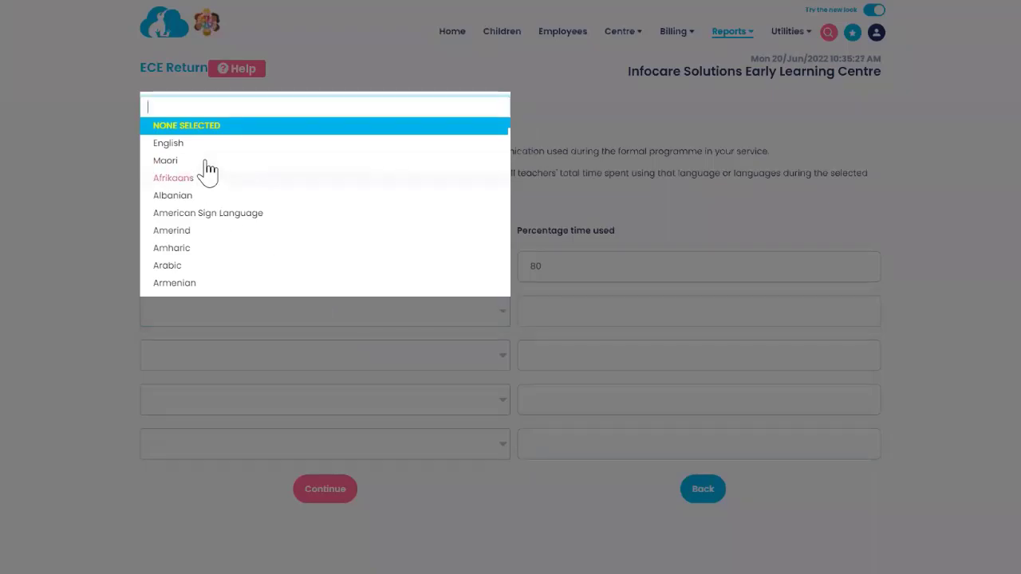
left_click(205, 164)
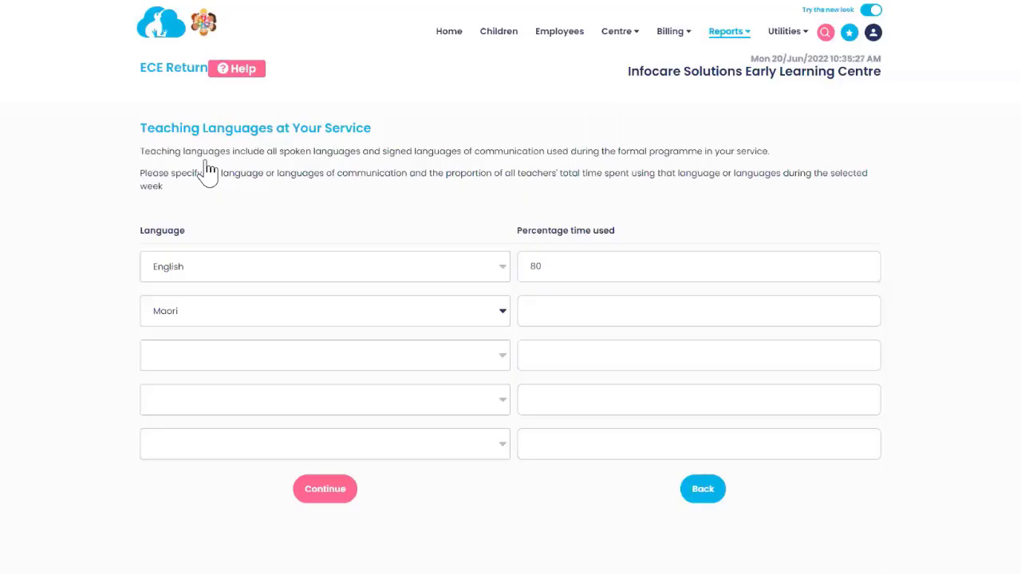
left_click(547, 313)
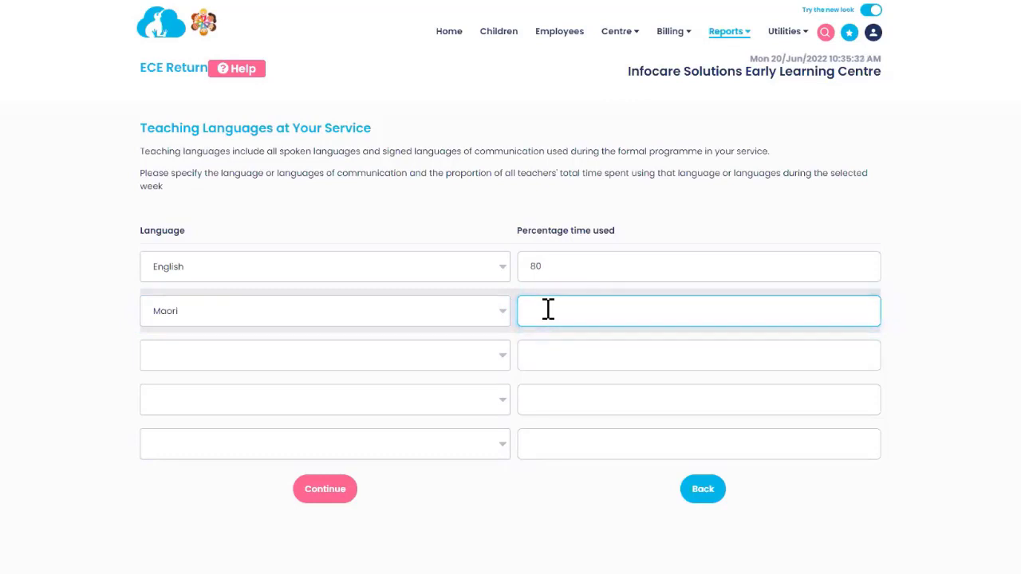
type("10")
Step: Add Samoan as the third teaching language at 10% and continue to Staff Data
left_click(388, 372)
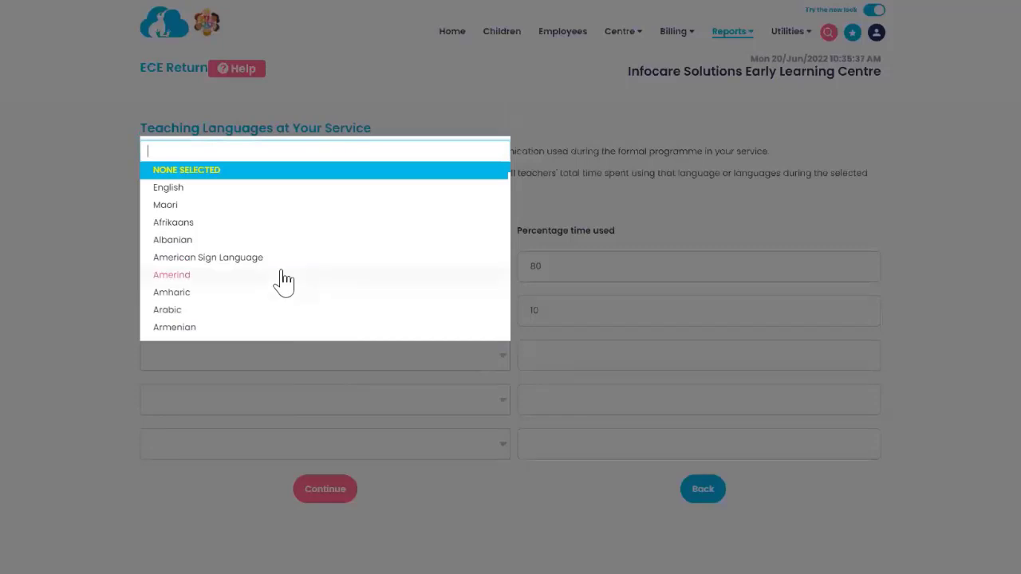
type("so")
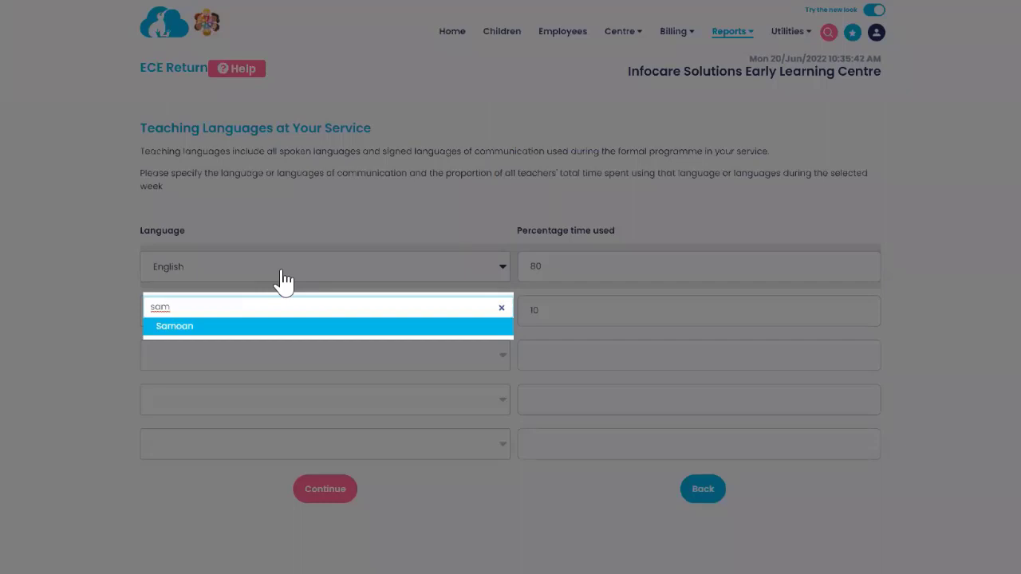
left_click(235, 325)
left_click(569, 355)
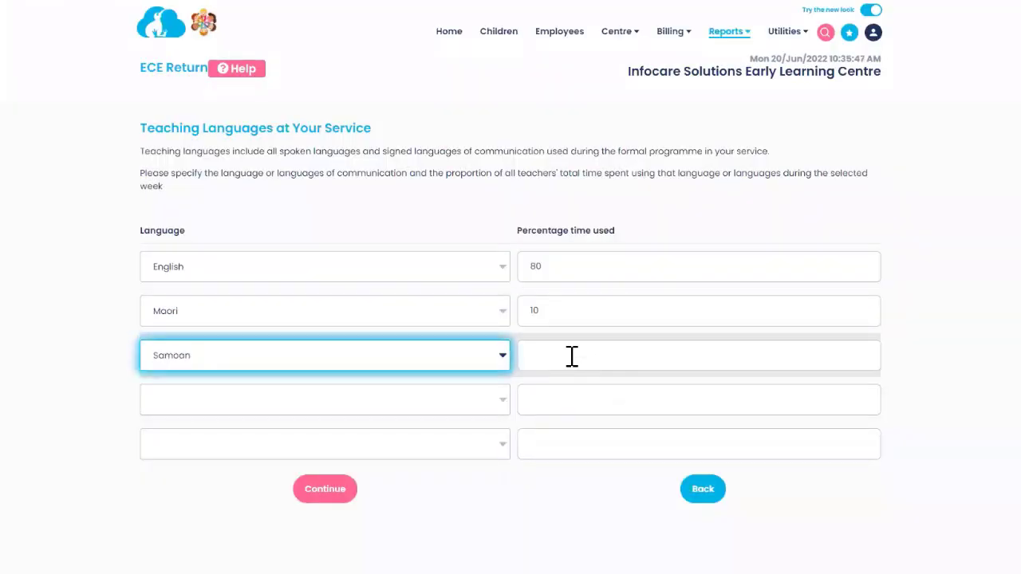
type("10")
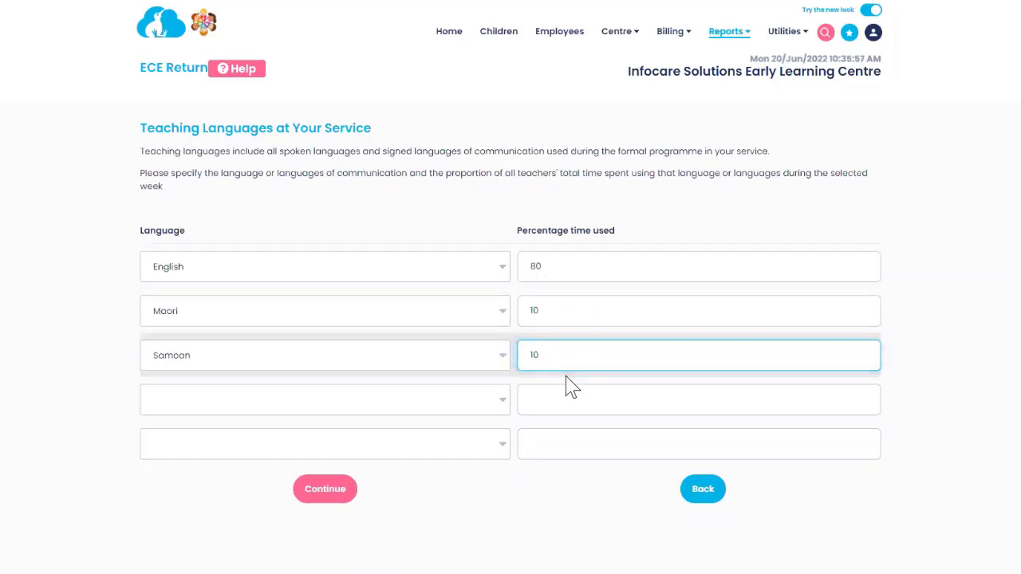
left_click(335, 501)
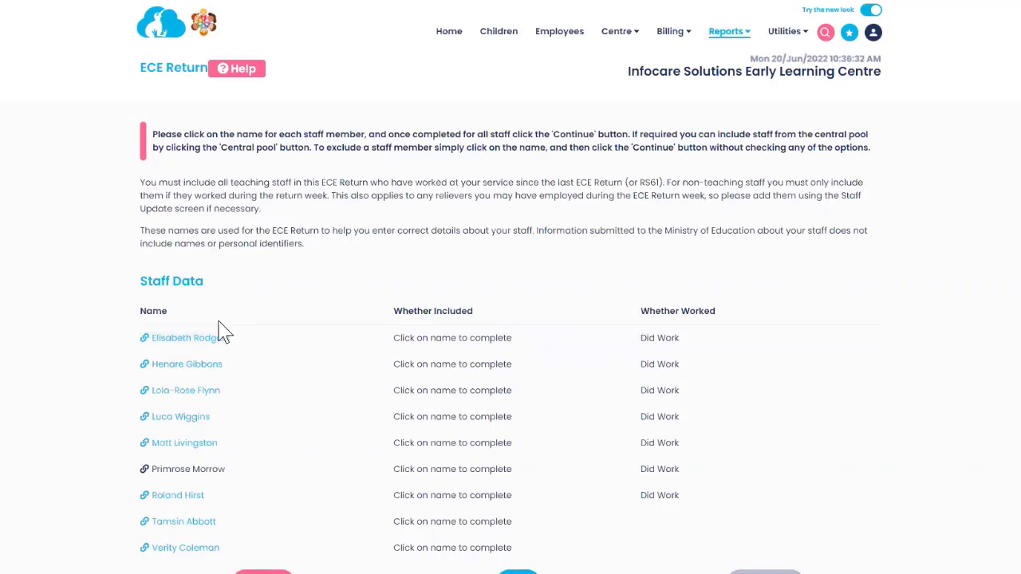
Step: Open the first staff member's details, review the Ministry's staff roles help, and return to Infocare
left_click(211, 348)
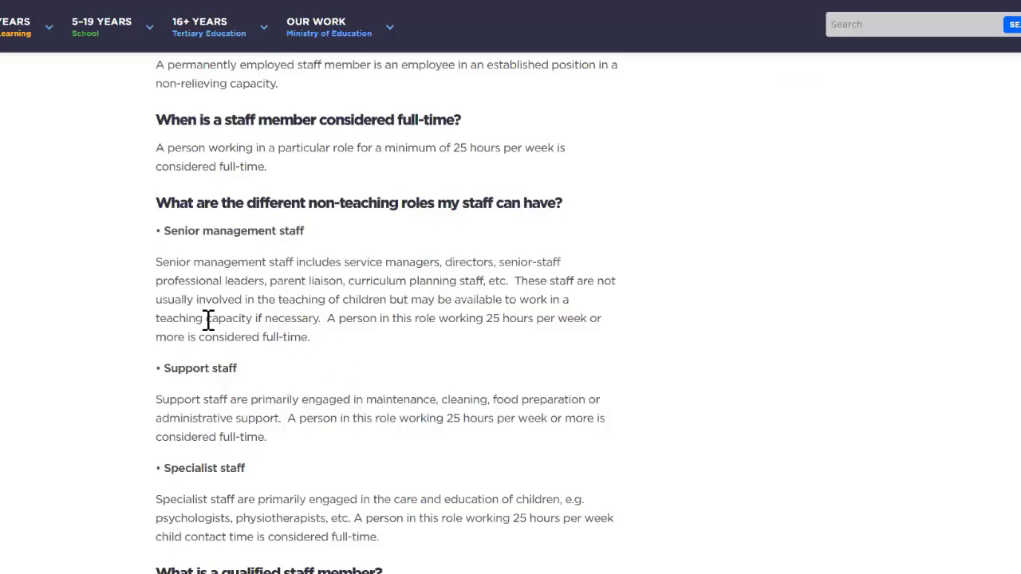
scroll(333, 309, "down", 2)
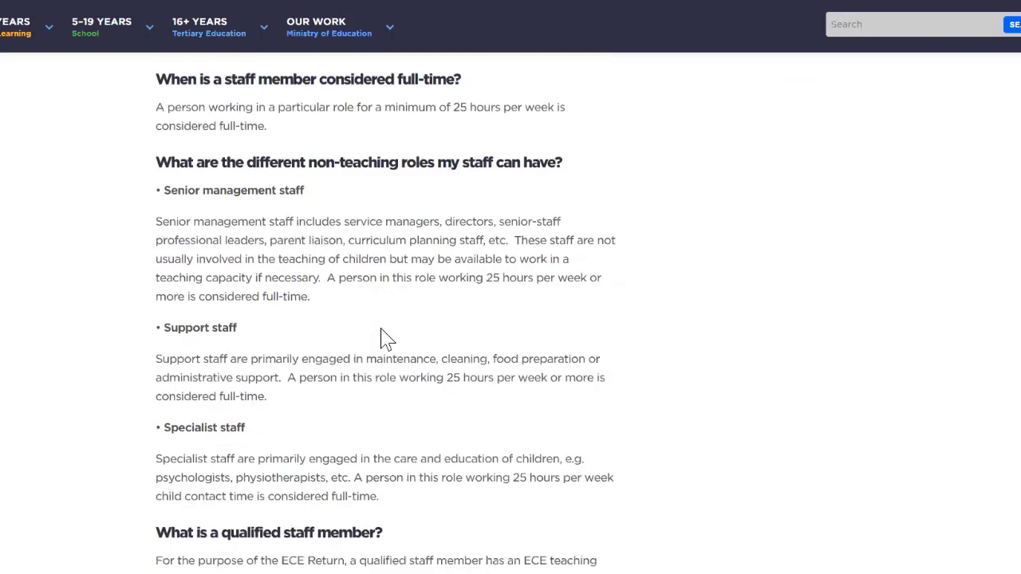
scroll(386, 339, "up", 1)
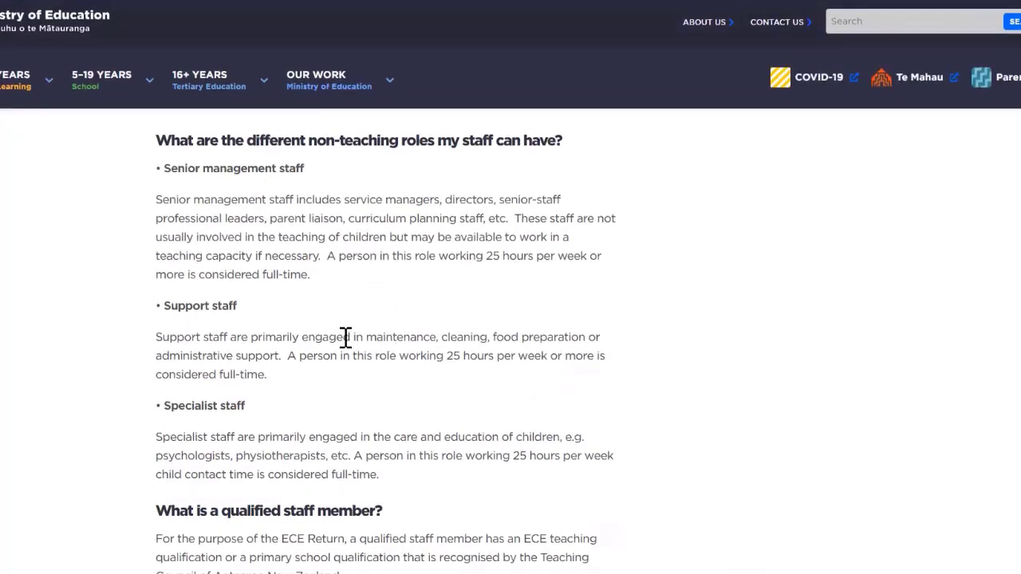
left_click(87, 1)
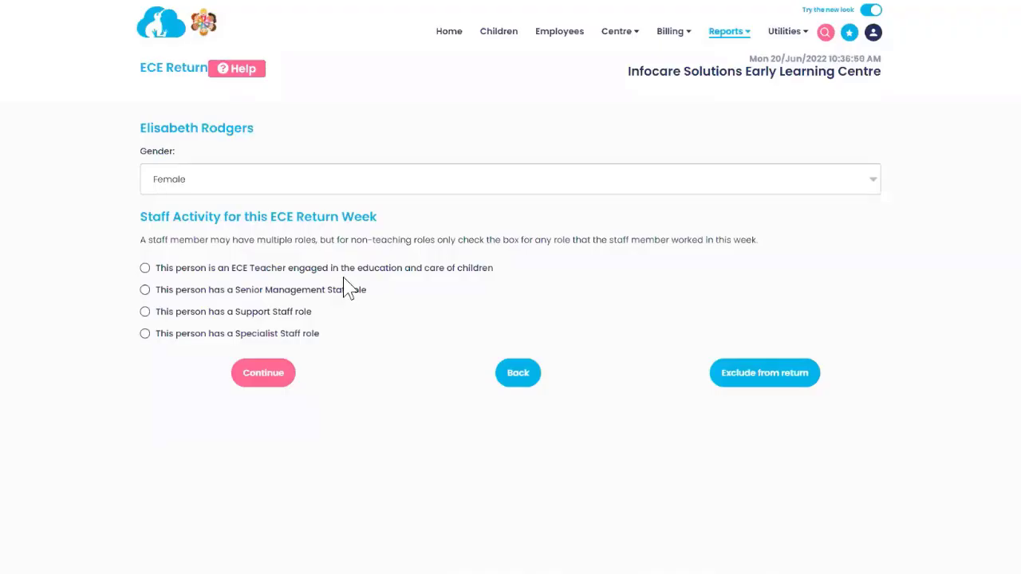
Step: Mark the staff member as an ECE teacher with highest qualification E14
left_click(145, 269)
left_click(265, 375)
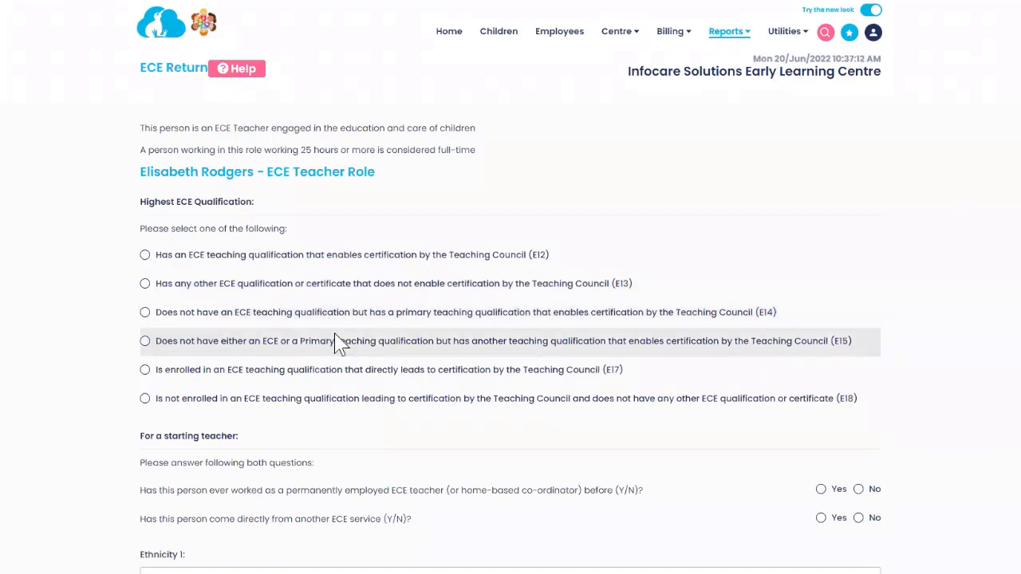
left_click(145, 313)
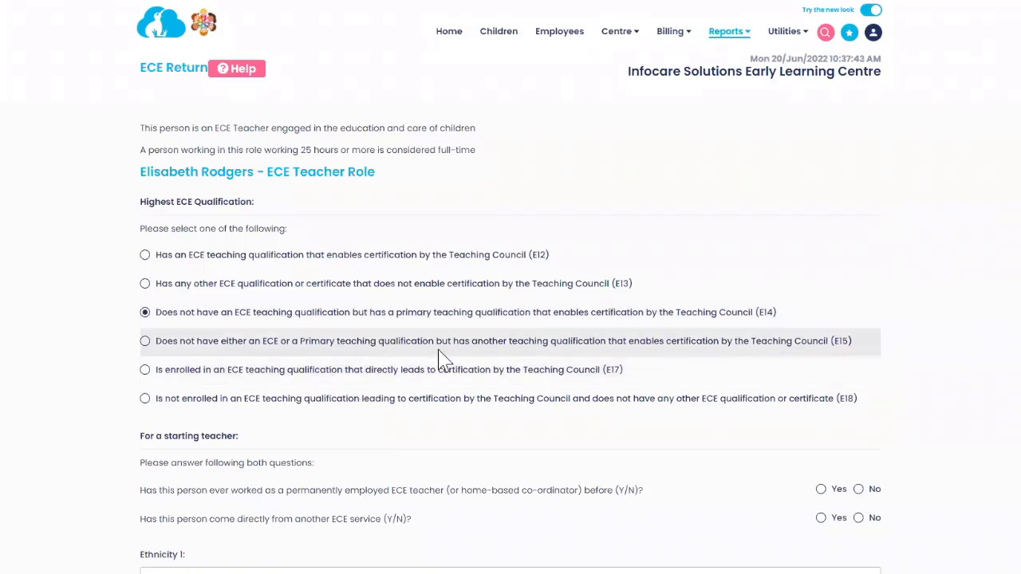
scroll(471, 376, "down", 3)
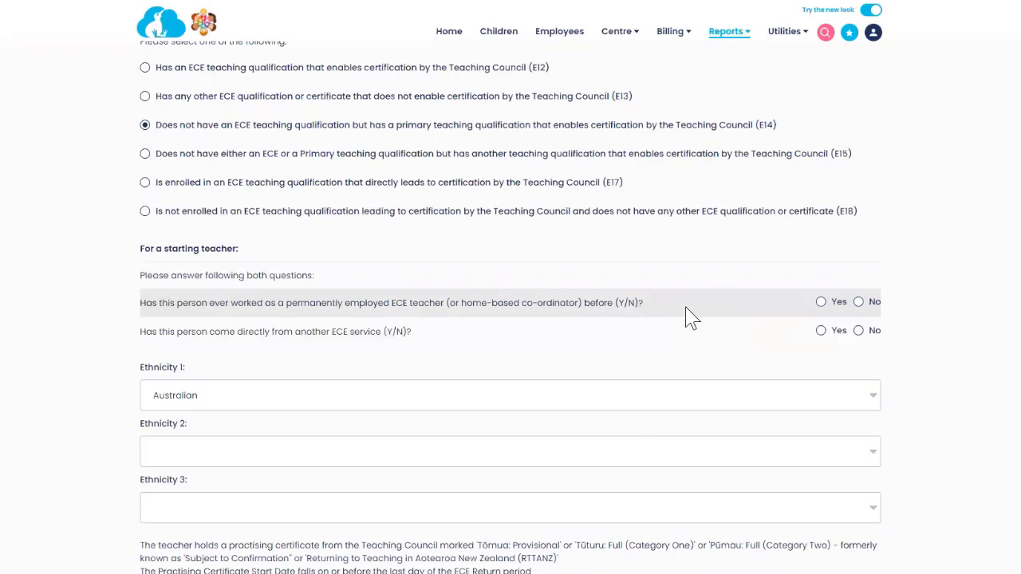
Step: Answer Yes to previously permanently employed and coming from another ECE service
left_click(820, 303)
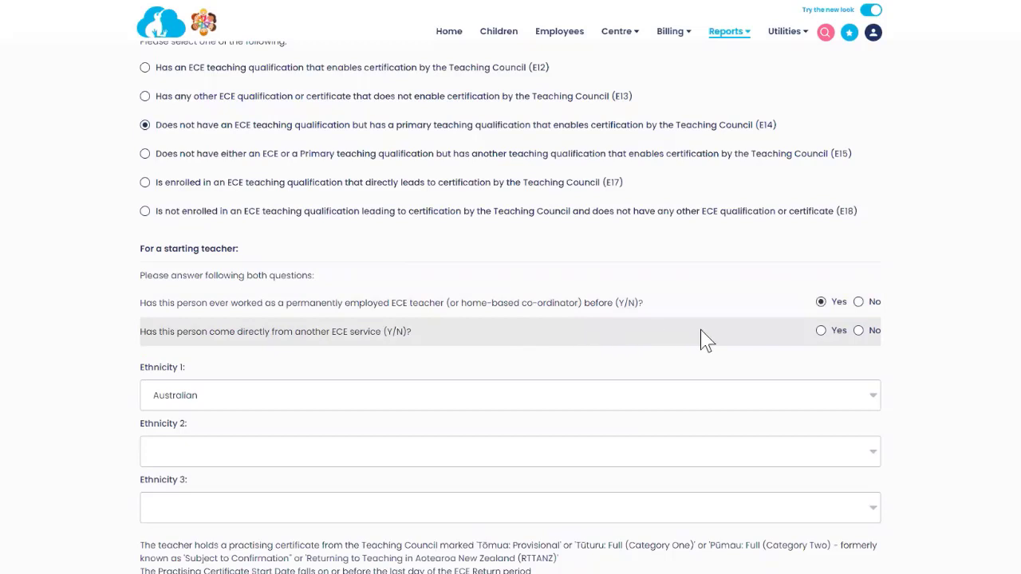
left_click(820, 331)
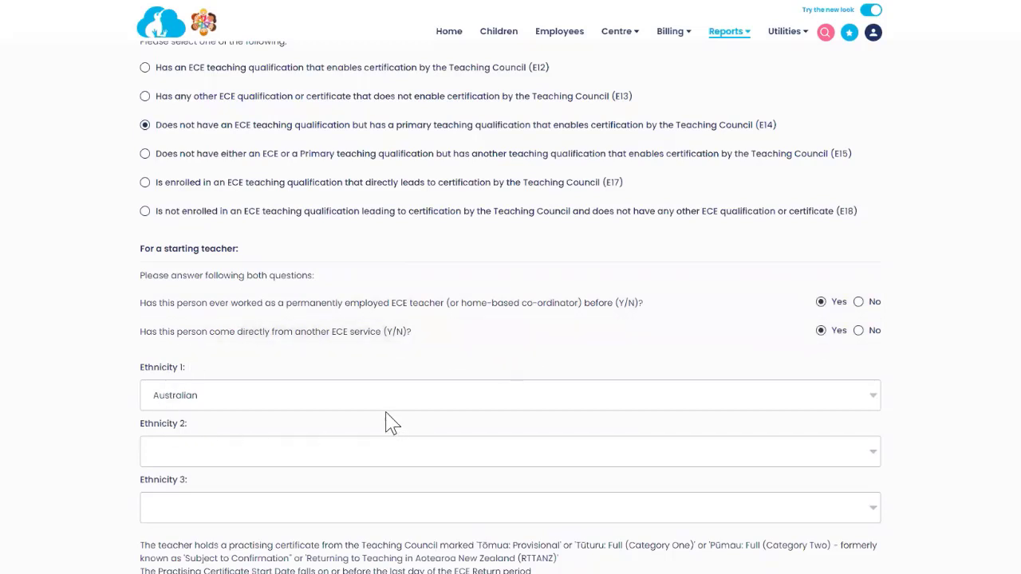
scroll(380, 414, "down", 2)
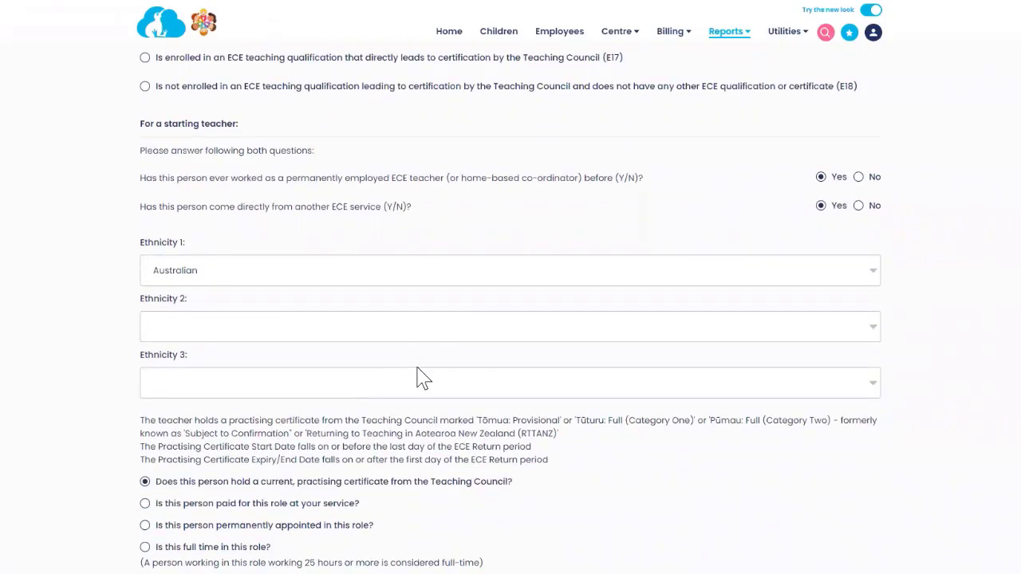
scroll(417, 373, "down", 1)
scroll(417, 367, "down", 2)
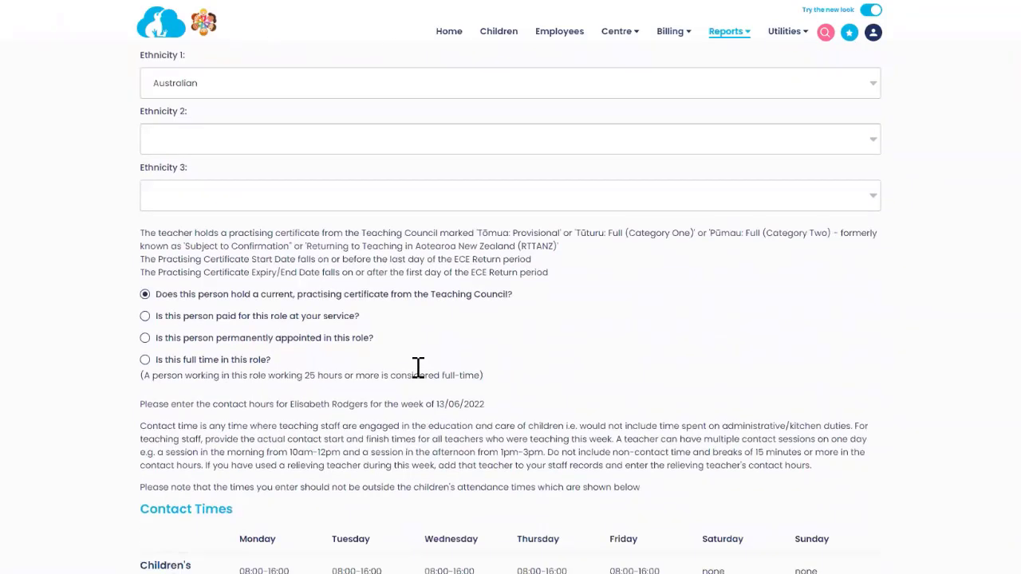
scroll(420, 379, "down", 1)
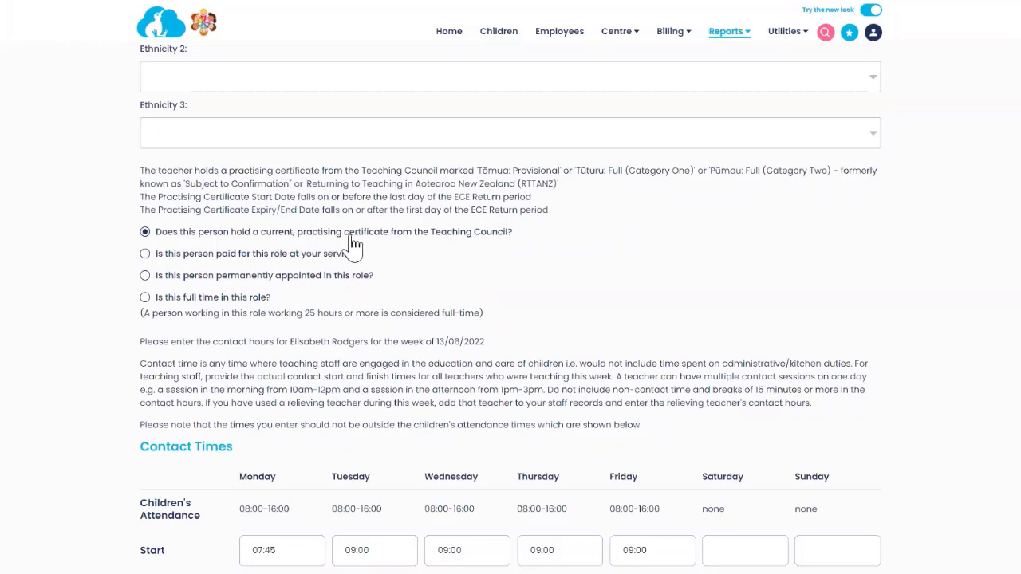
Step: Mark the teacher as paid, permanently appointed and full time in this role
left_click(144, 253)
left_click(146, 277)
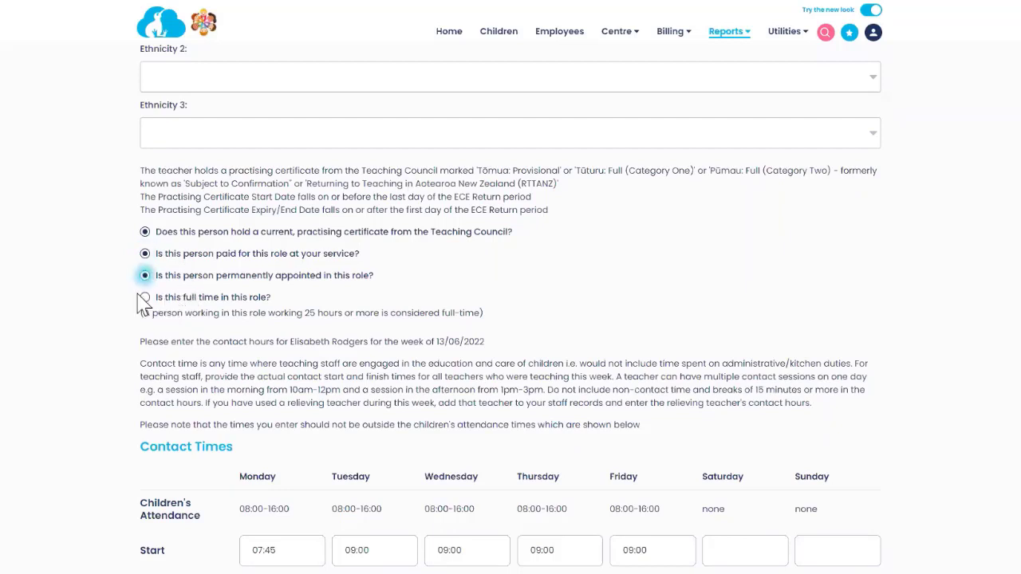
left_click(145, 299)
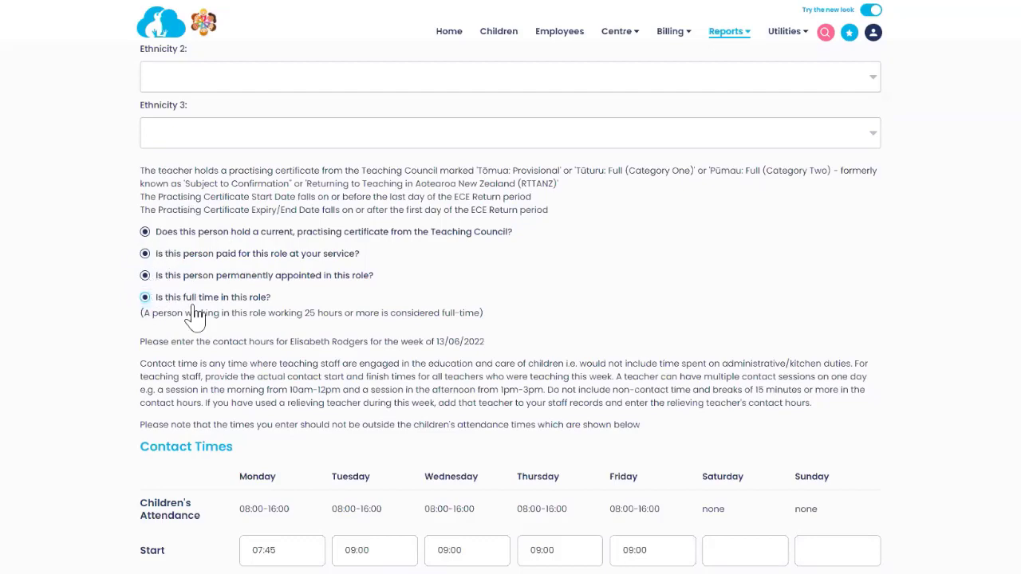
scroll(334, 339, "down", 1)
scroll(344, 340, "down", 3)
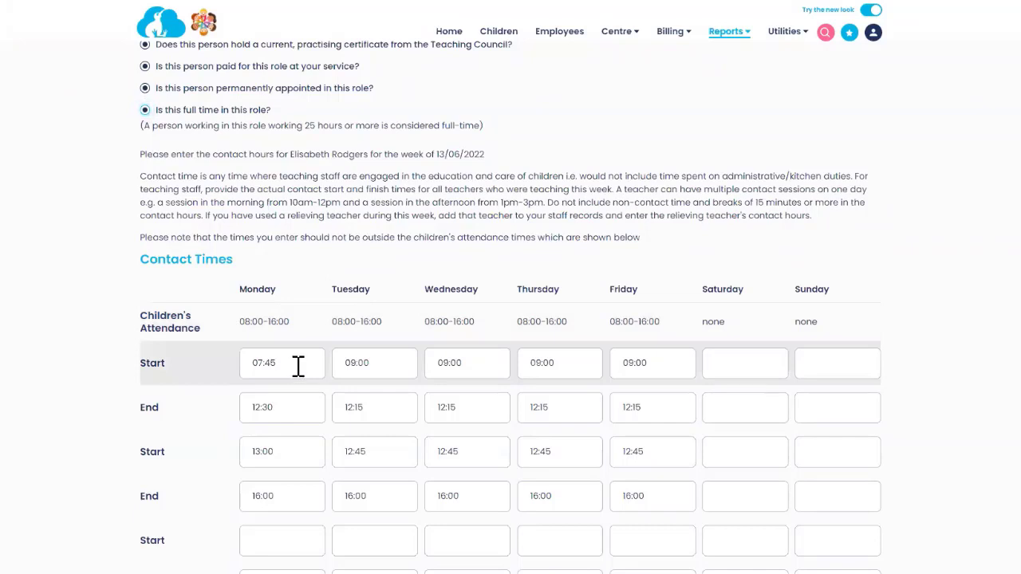
Step: Change Monday's first contact start from 07:45 to 08:00, leaving the end time at 16:00
left_click_drag(298, 366, 228, 358)
type("08:00")
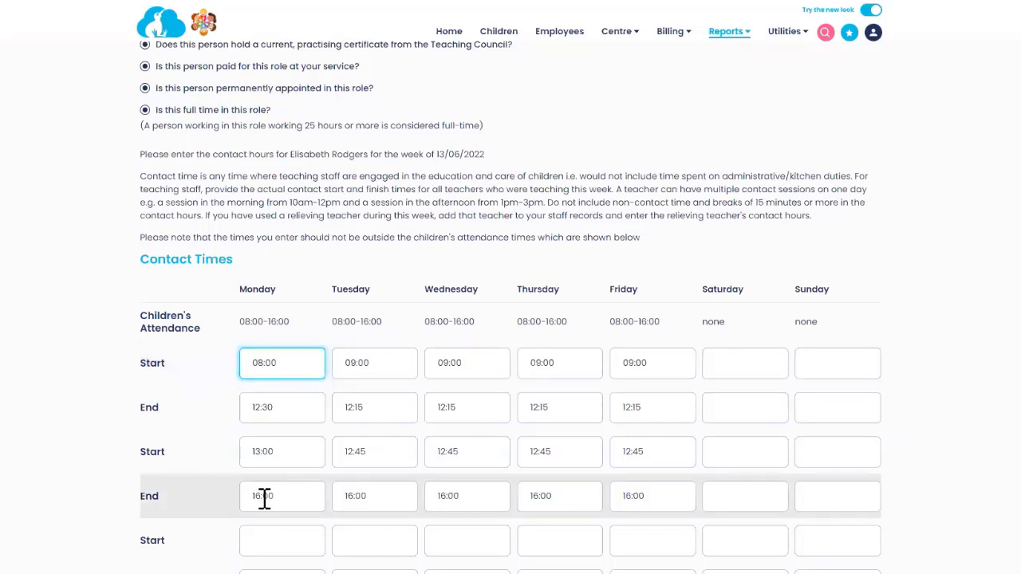
left_click_drag(264, 495, 301, 496)
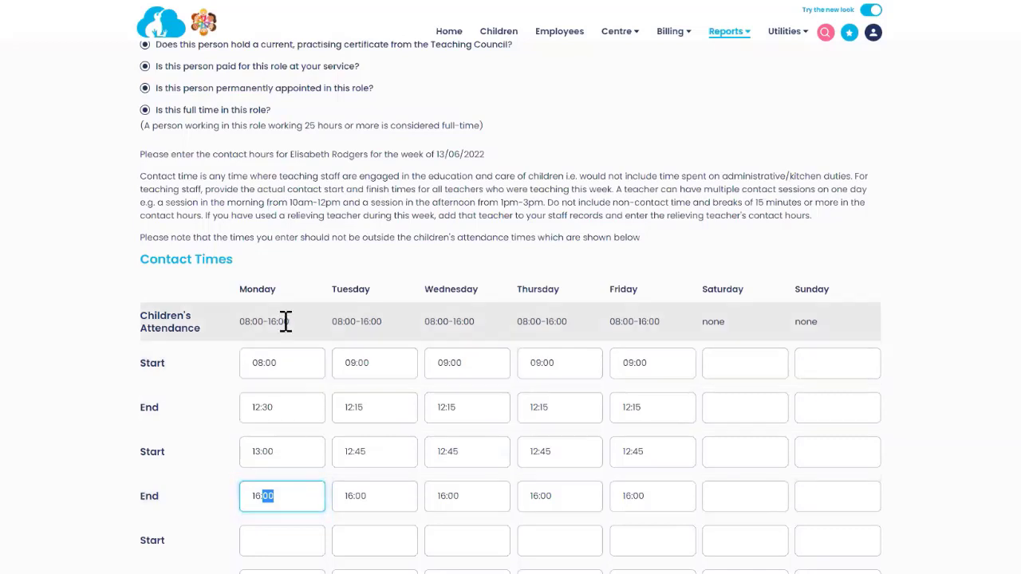
left_click(299, 496)
scroll(579, 330, "down", 8)
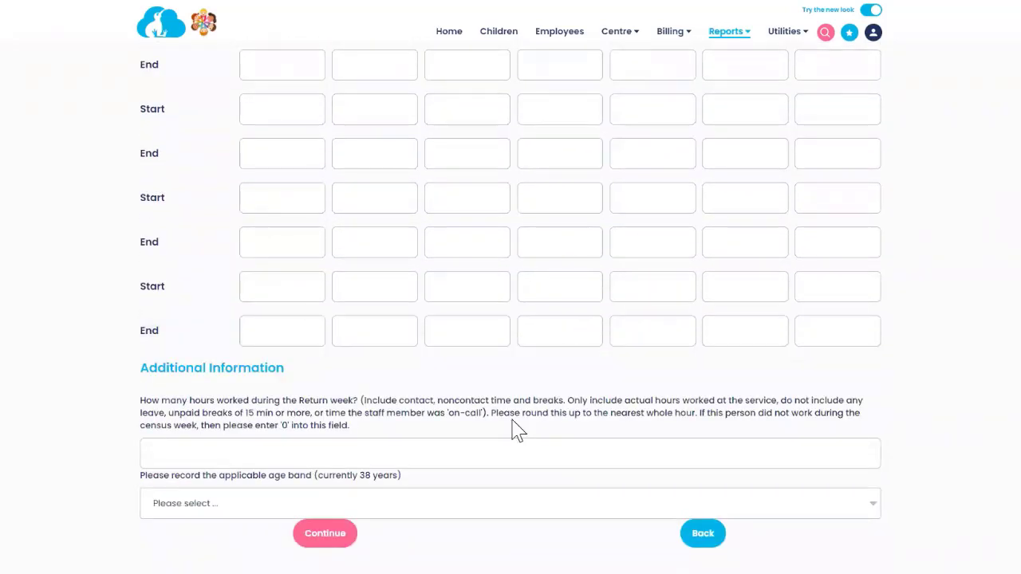
Step: Enter 41 weekly hours, choose the 36-40 years old age band, and save the staff member
left_click(263, 456)
scroll(399, 324, "up", 3)
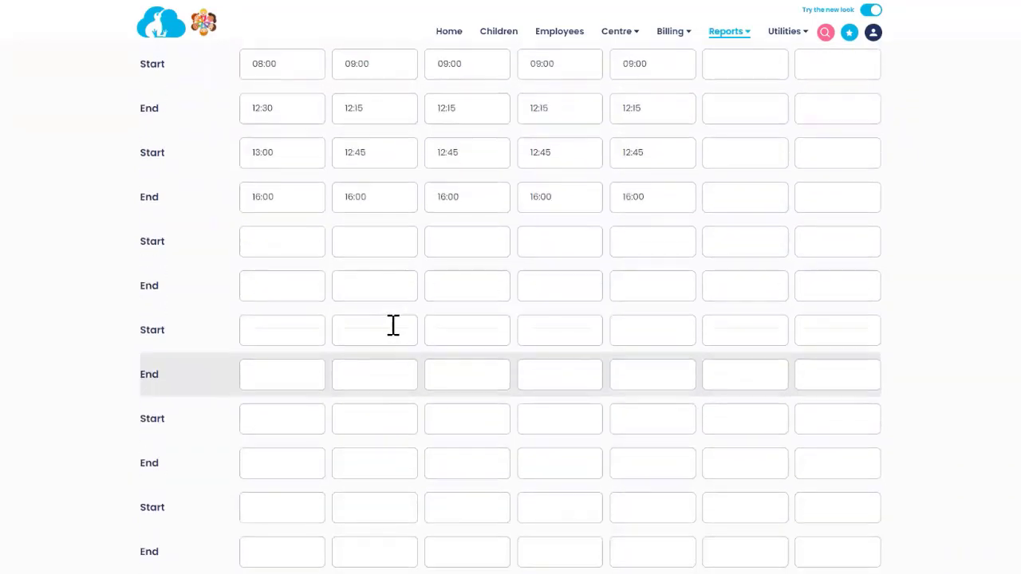
scroll(393, 325, "up", 3)
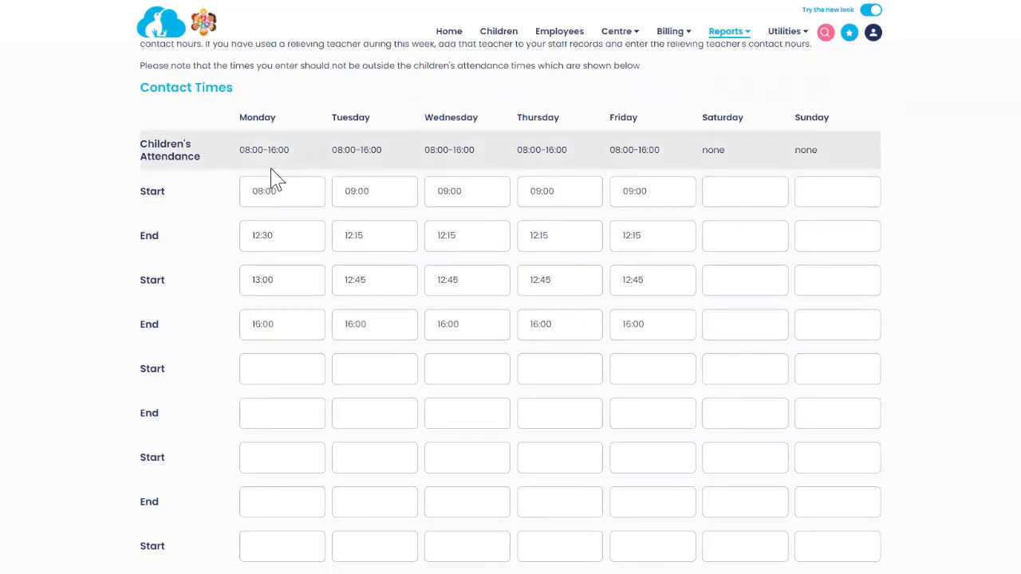
scroll(339, 368, "down", 5)
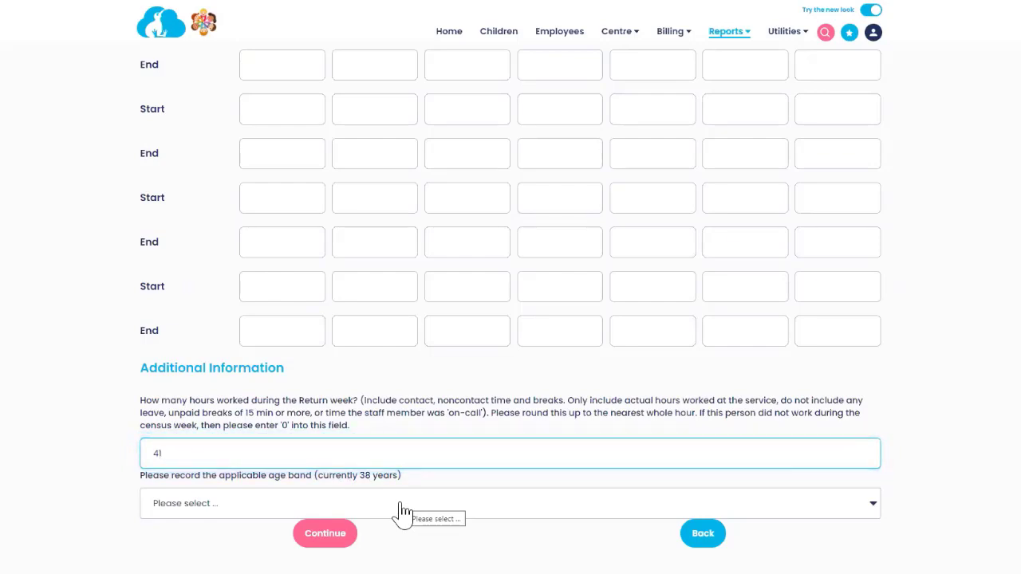
left_click(402, 510)
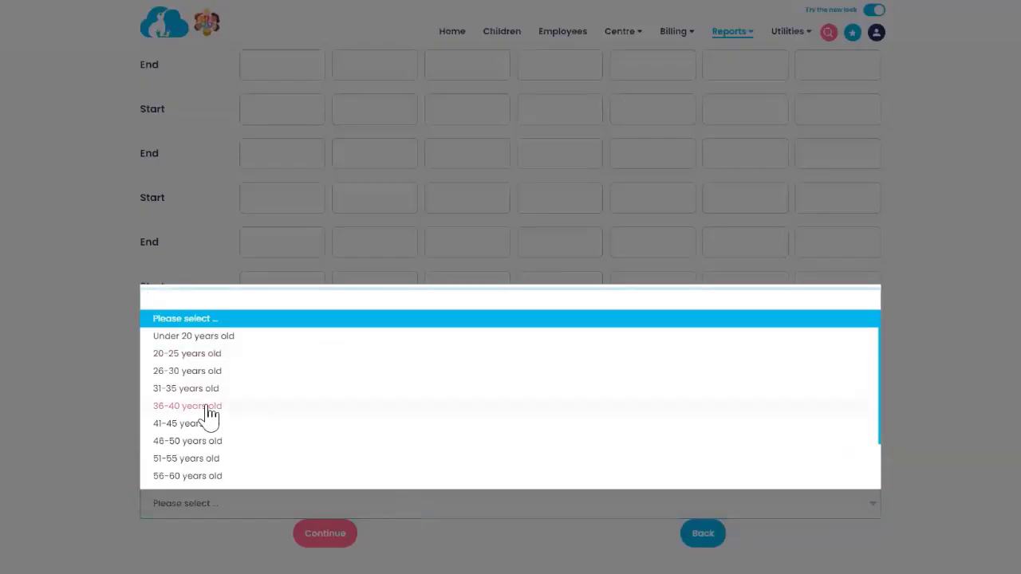
left_click(209, 407)
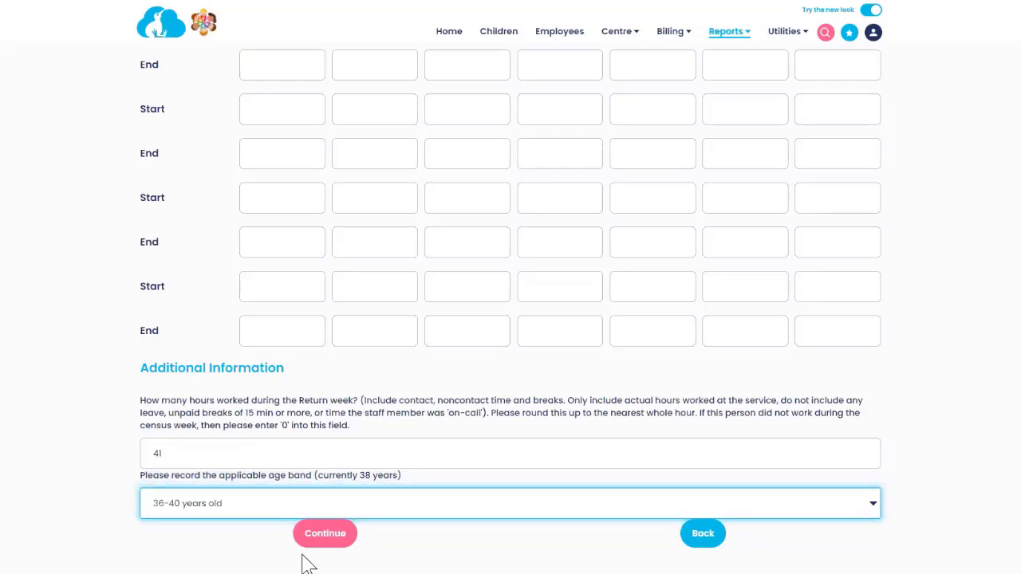
left_click(327, 535)
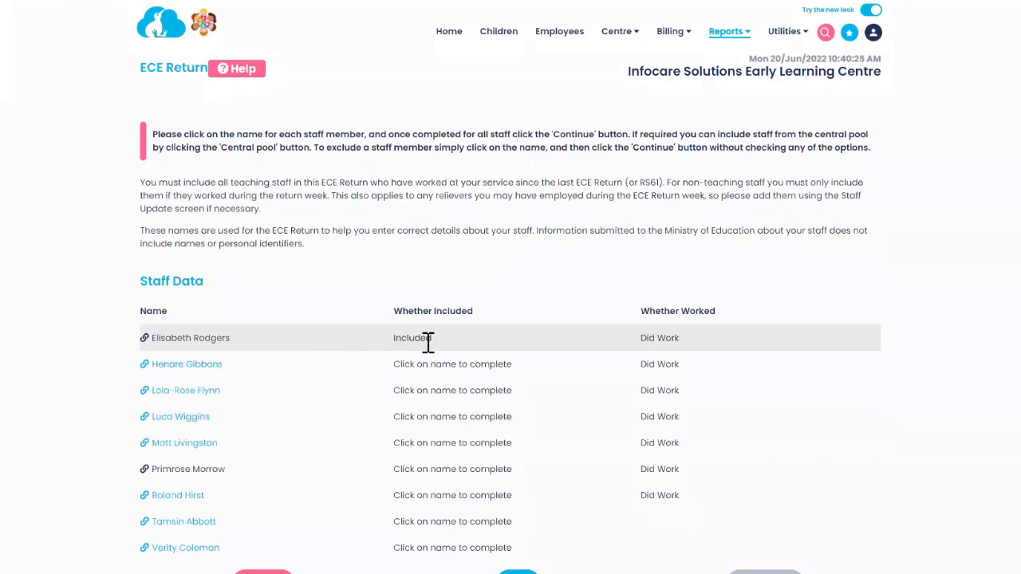
Step: Open the second staff member and record her as an ECE teacher with an E18 qualification
left_click(194, 371)
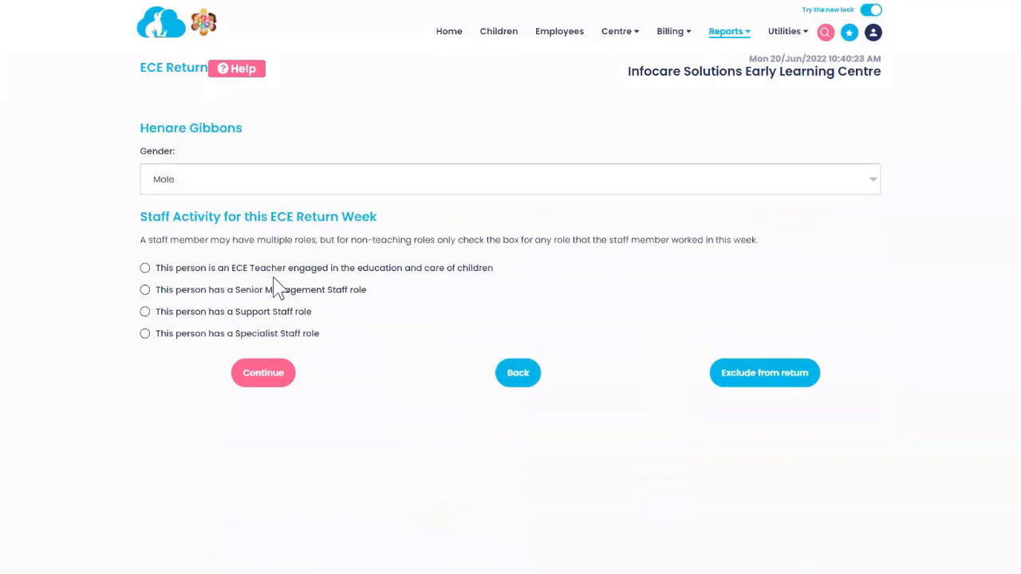
left_click(145, 269)
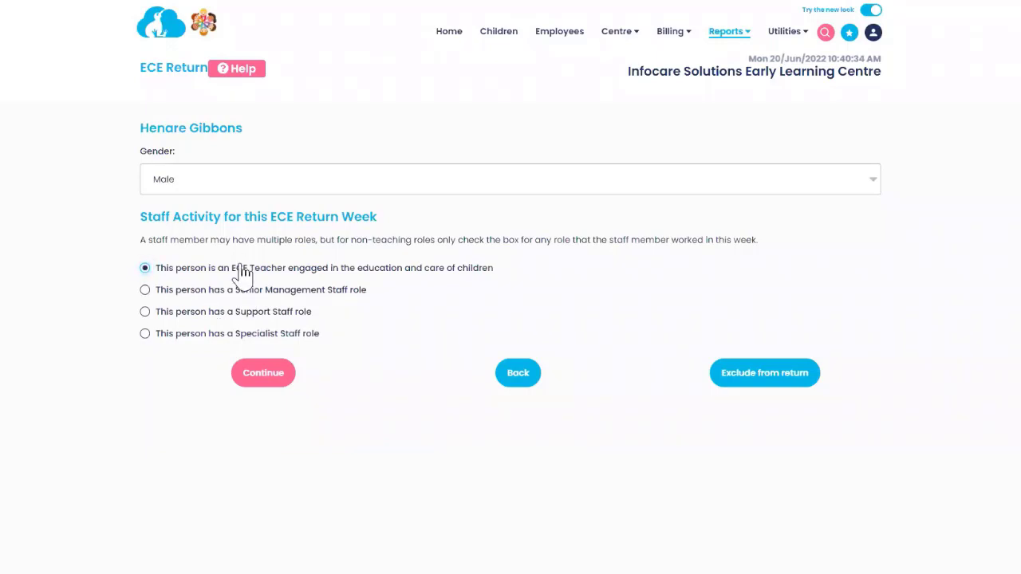
left_click(269, 375)
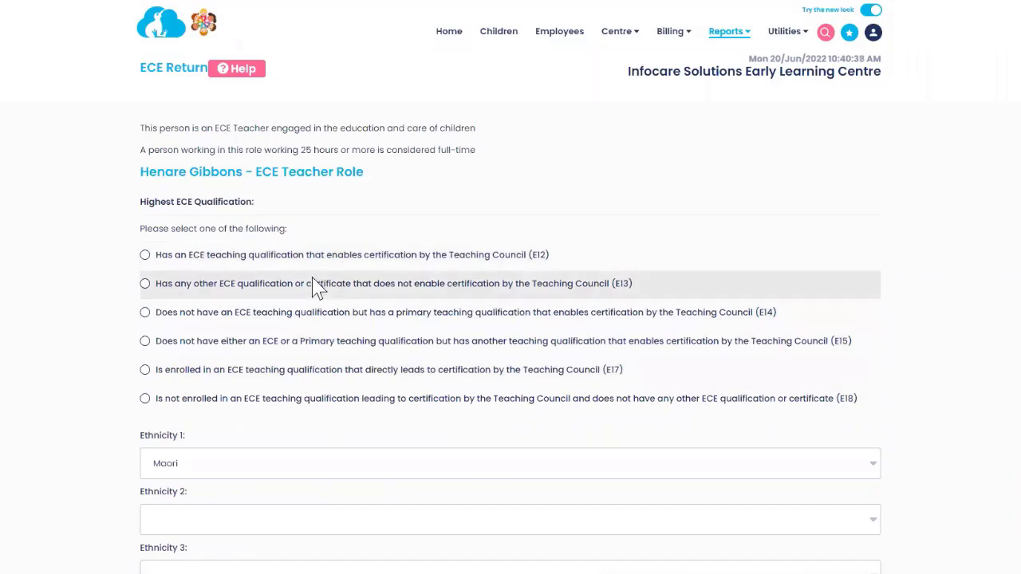
left_click(145, 256)
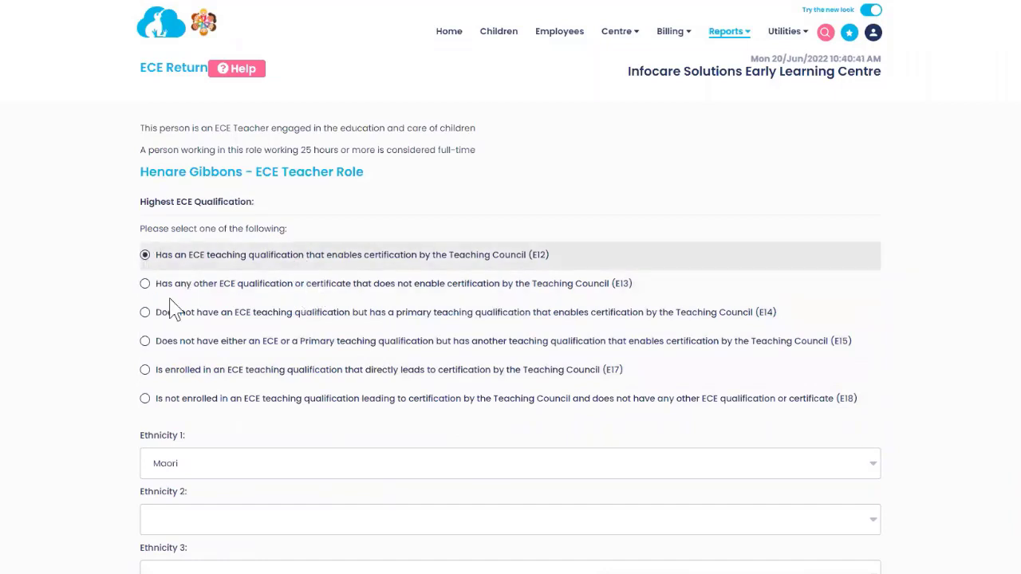
left_click(145, 399)
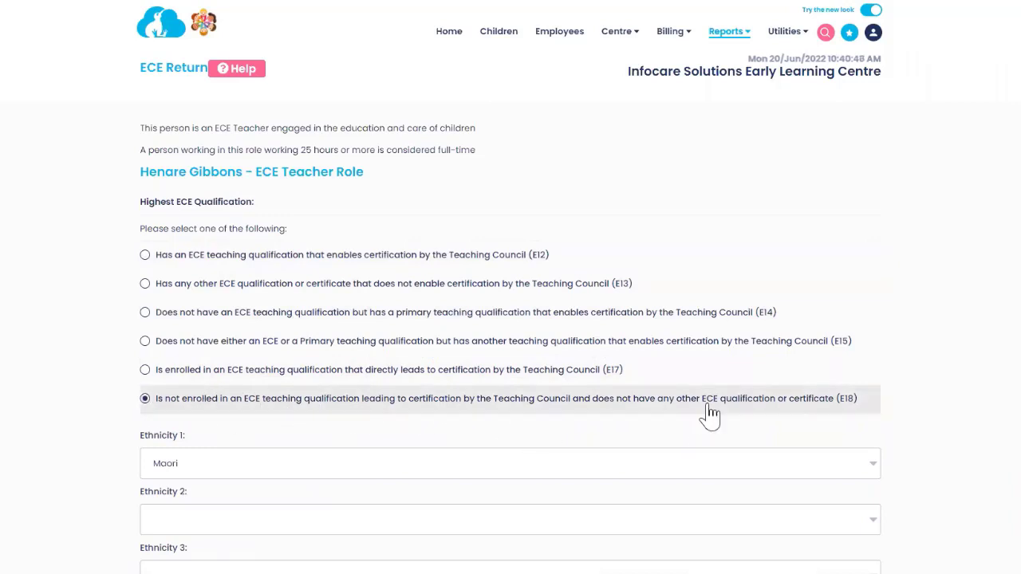
Step: Enter 8 hours worked and the 41-45 years old age band, then save the entry
scroll(724, 405, "down", 2)
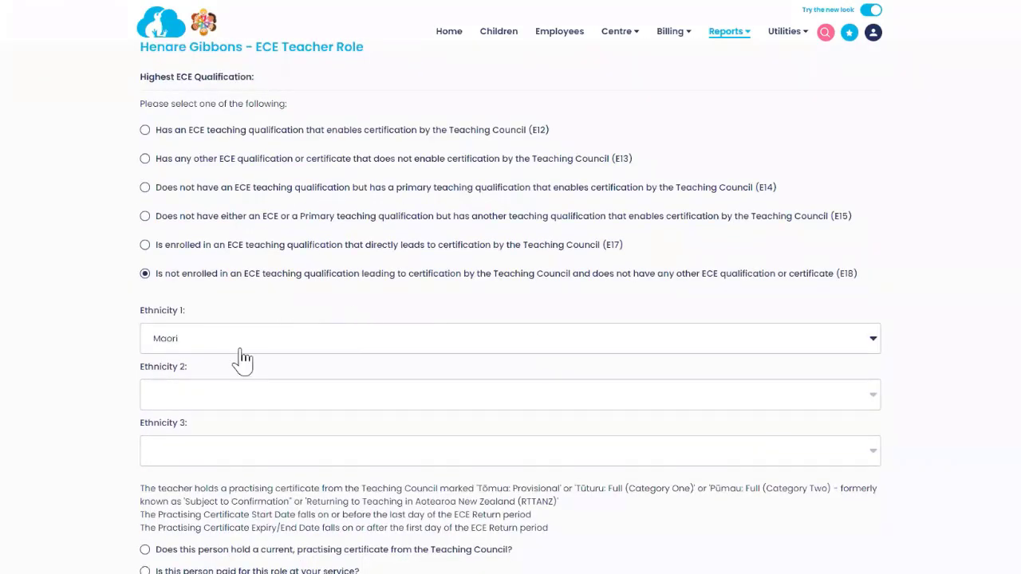
scroll(275, 355, "down", 2)
scroll(283, 360, "down", 1)
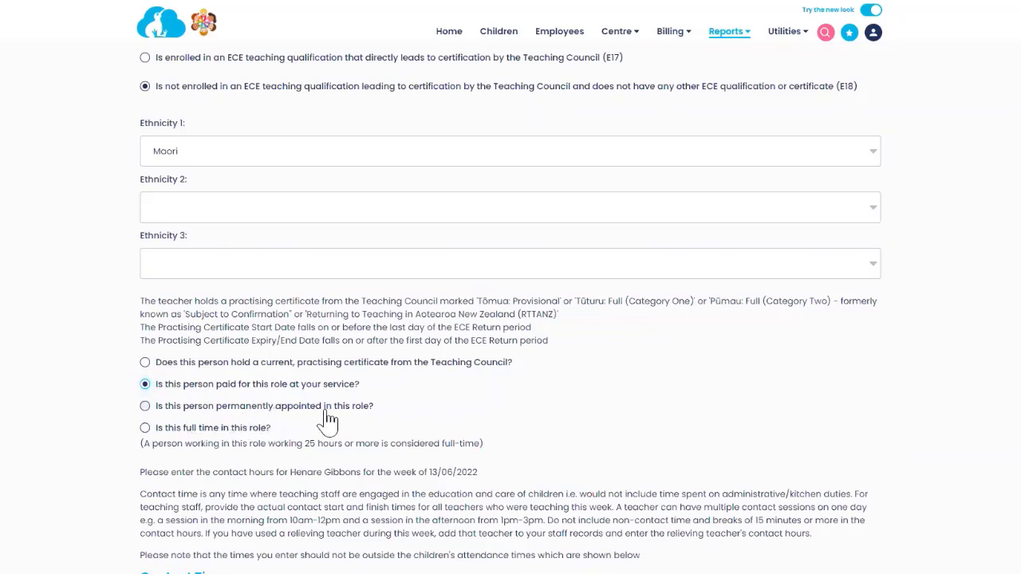
scroll(351, 431, "down", 4)
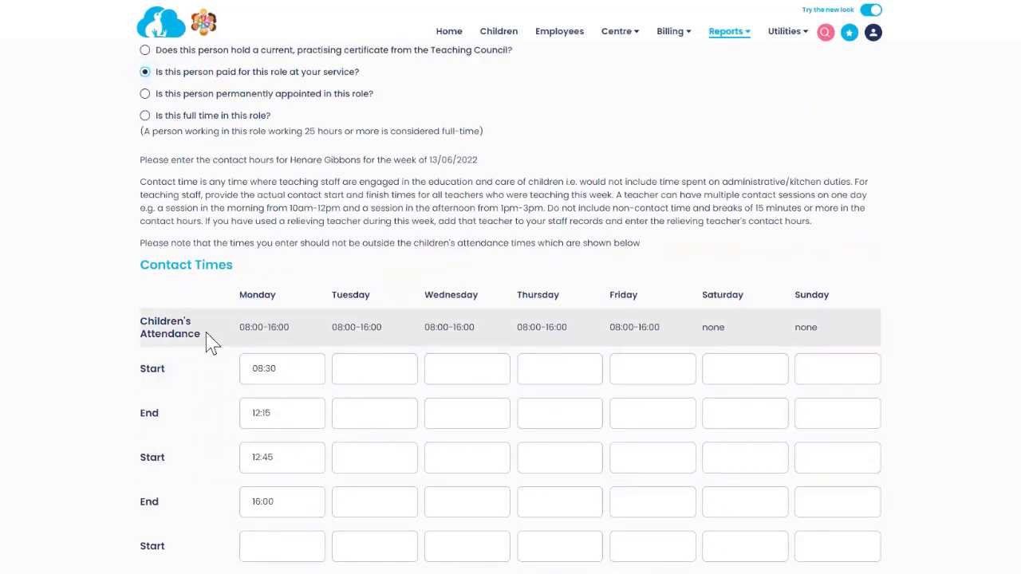
scroll(334, 343, "down", 8)
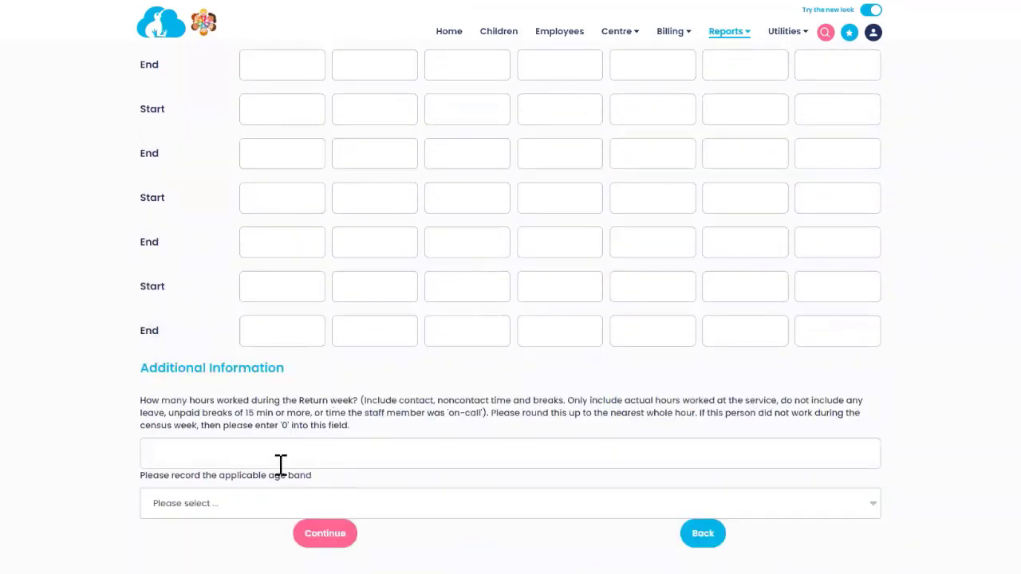
scroll(292, 460, "up", 5)
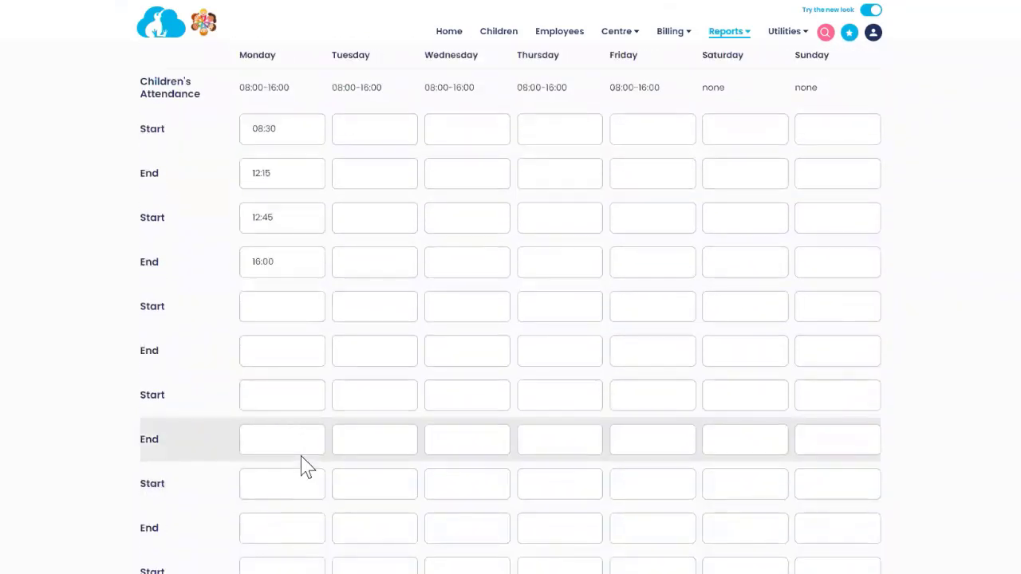
scroll(307, 466, "down", 5)
left_click(304, 452)
type("8")
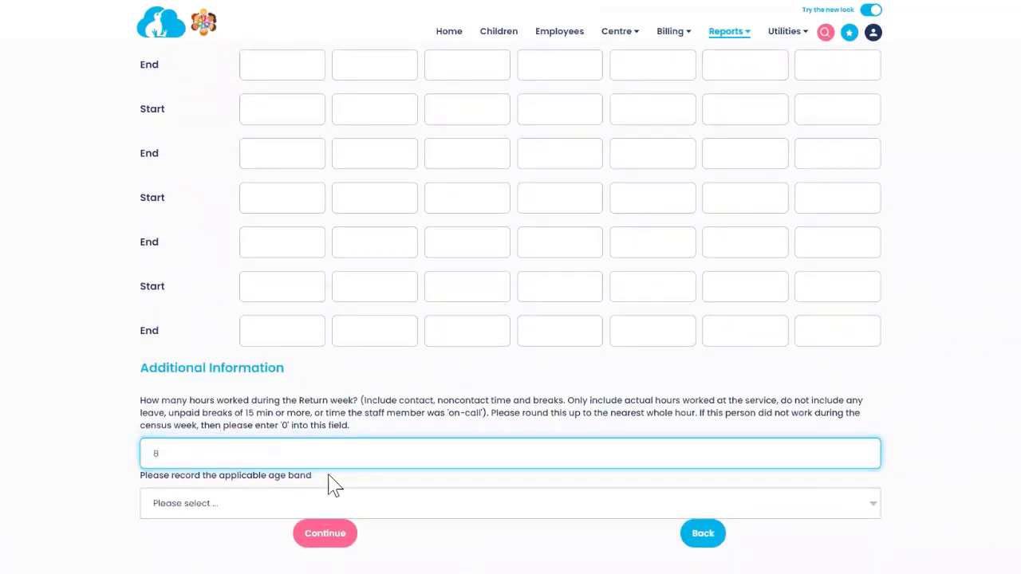
left_click(252, 515)
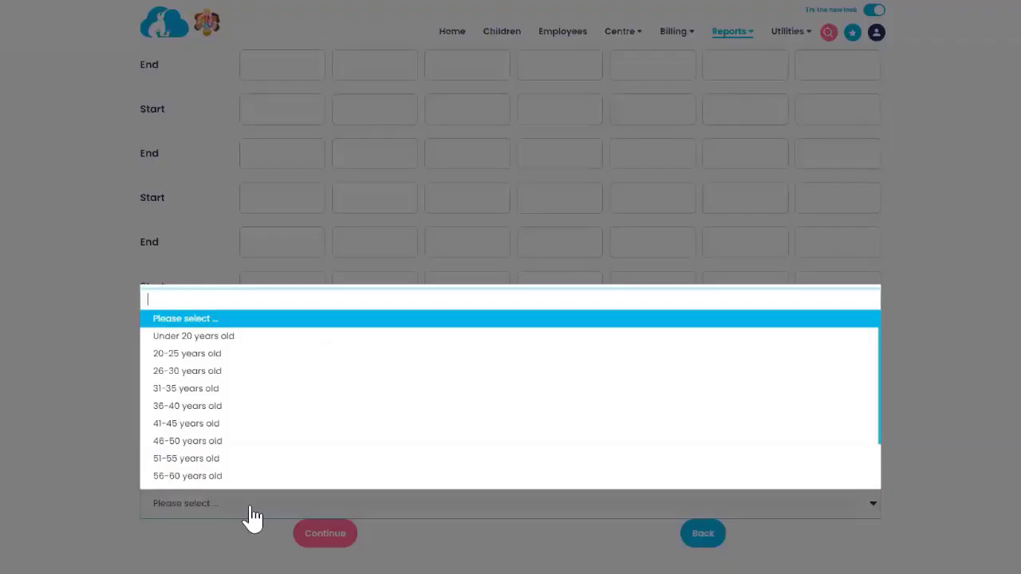
left_click(206, 425)
left_click(326, 536)
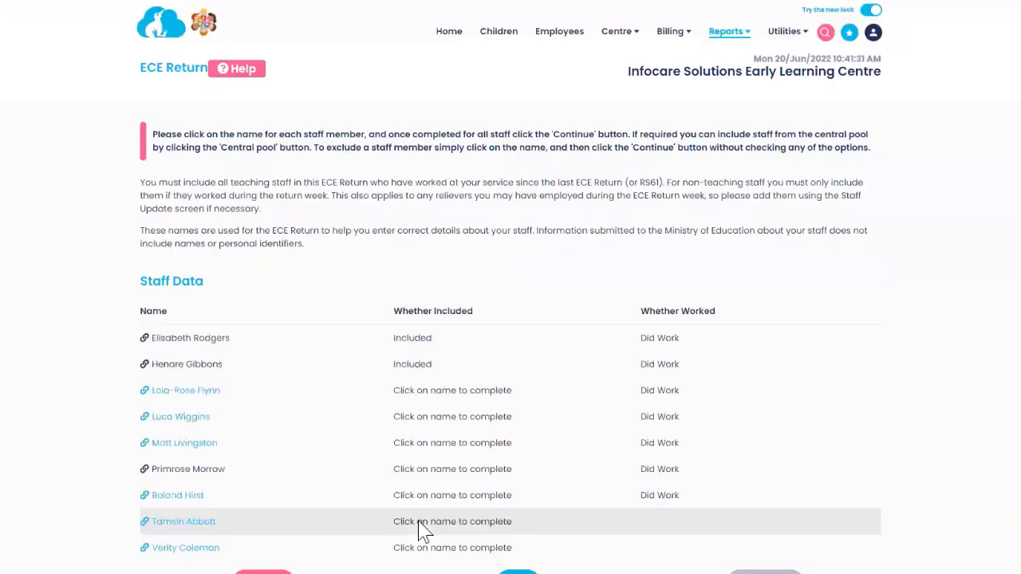
Step: Record the third staff member as permanently appointed support staff working 15 hours, and save
left_click(186, 391)
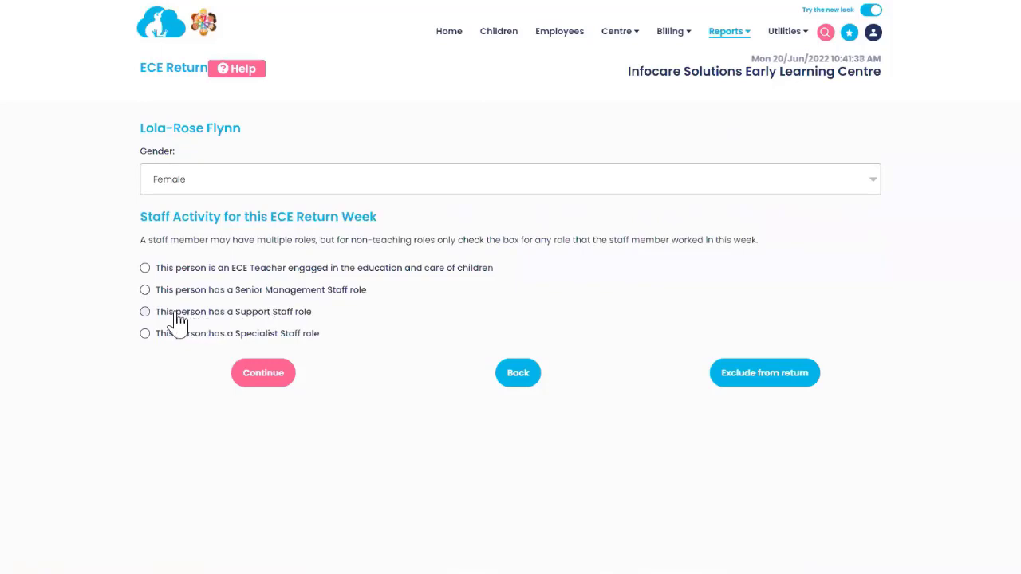
left_click(145, 312)
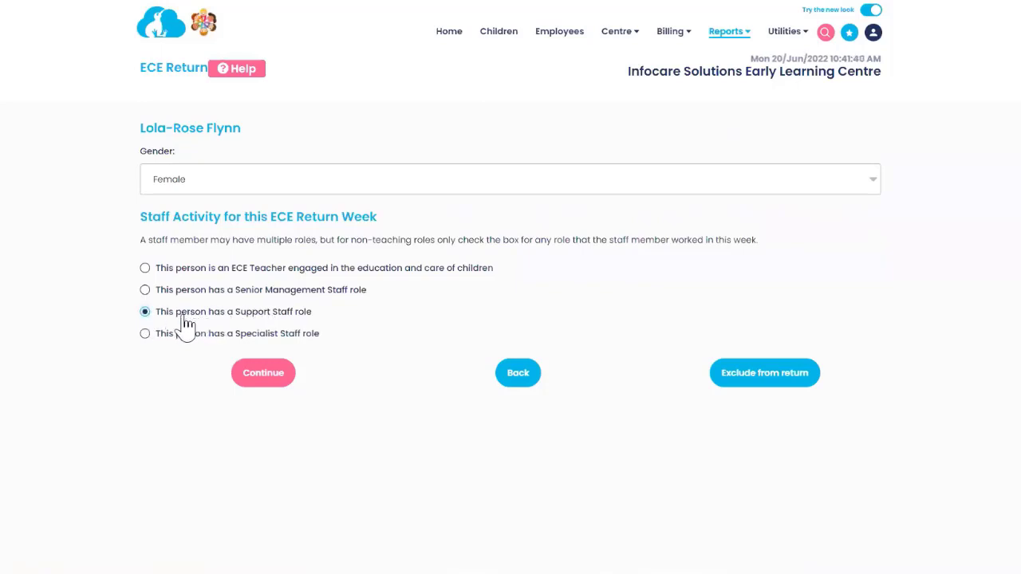
left_click(267, 375)
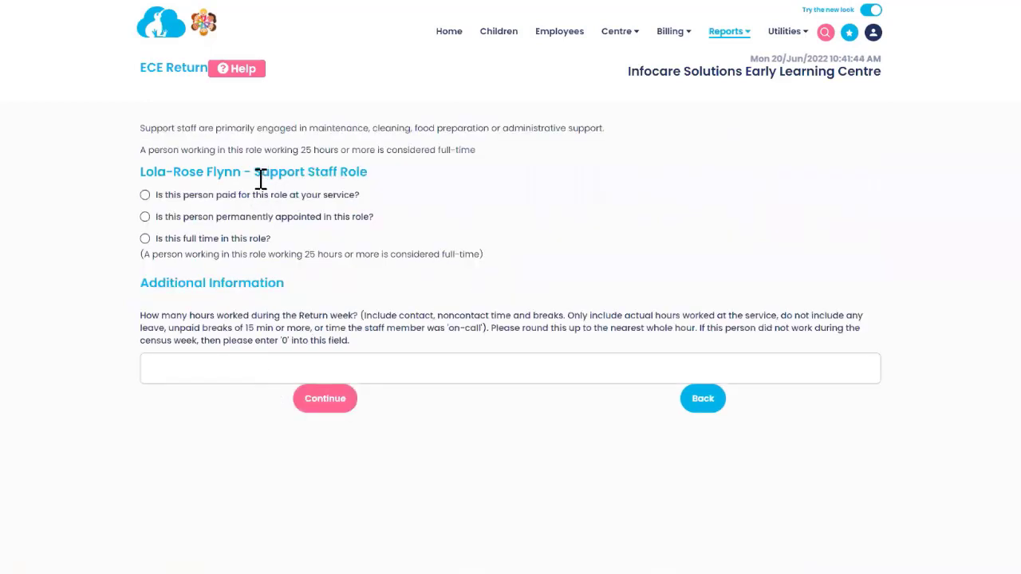
left_click(144, 217)
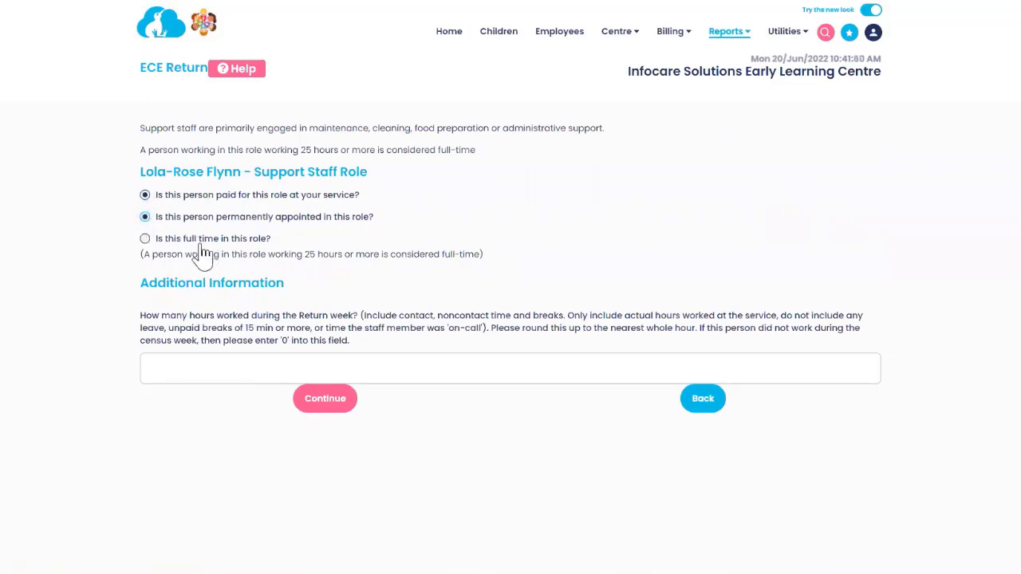
left_click(187, 365)
type("15")
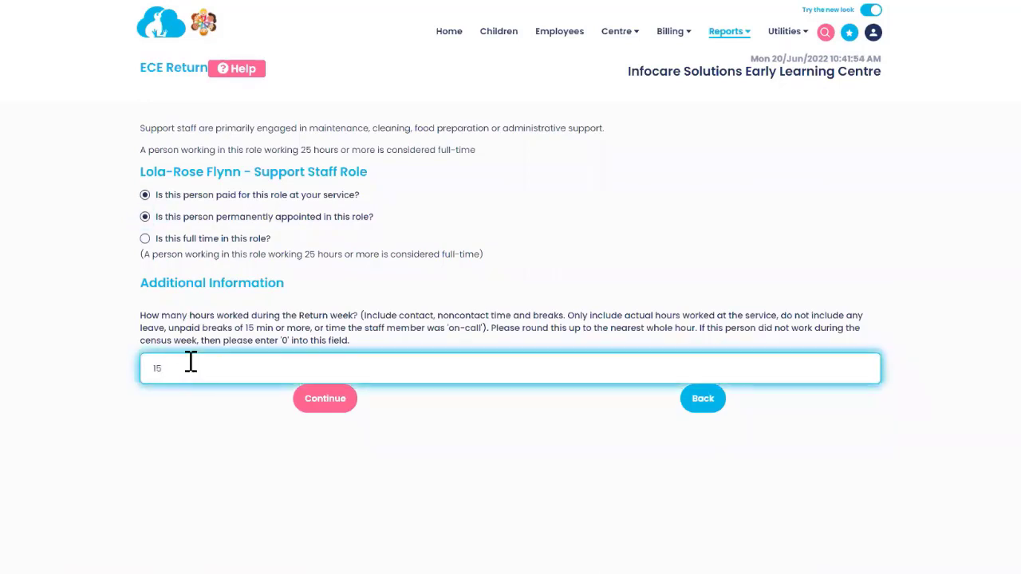
left_click(333, 405)
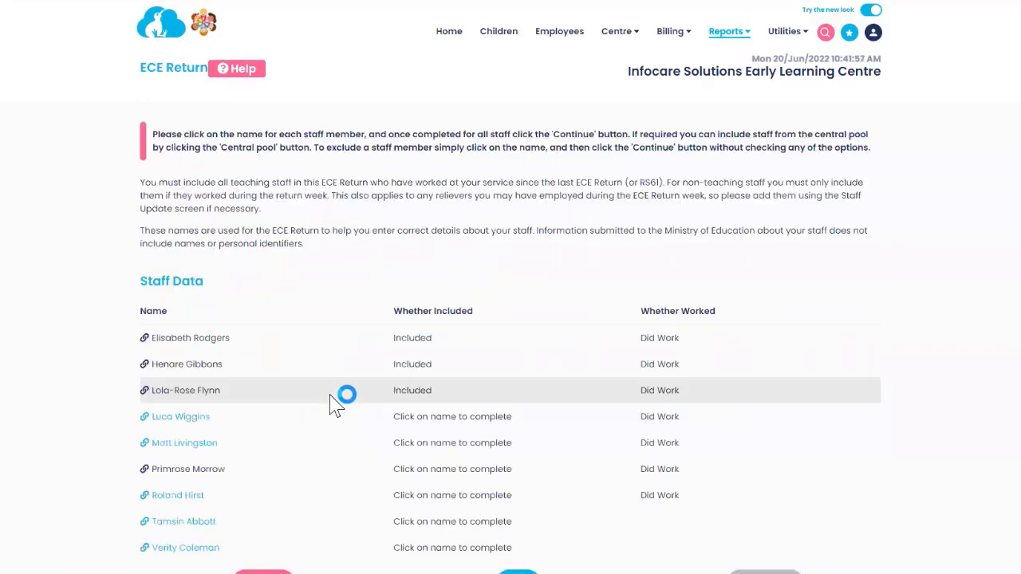
Step: Open the fourth staff member as a full-time ECE teacher with an E12 qualification
left_click(181, 417)
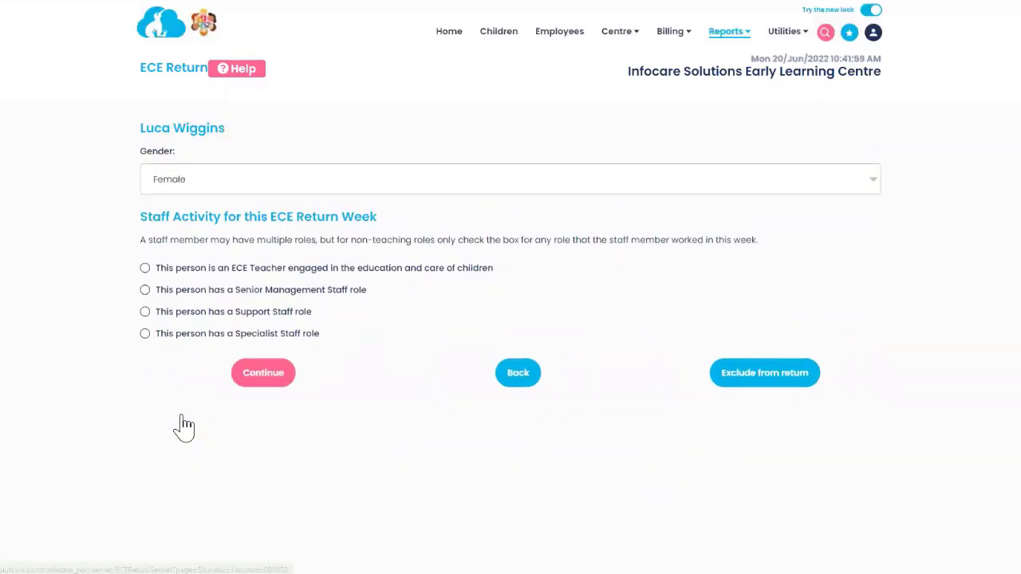
left_click(145, 269)
left_click(253, 375)
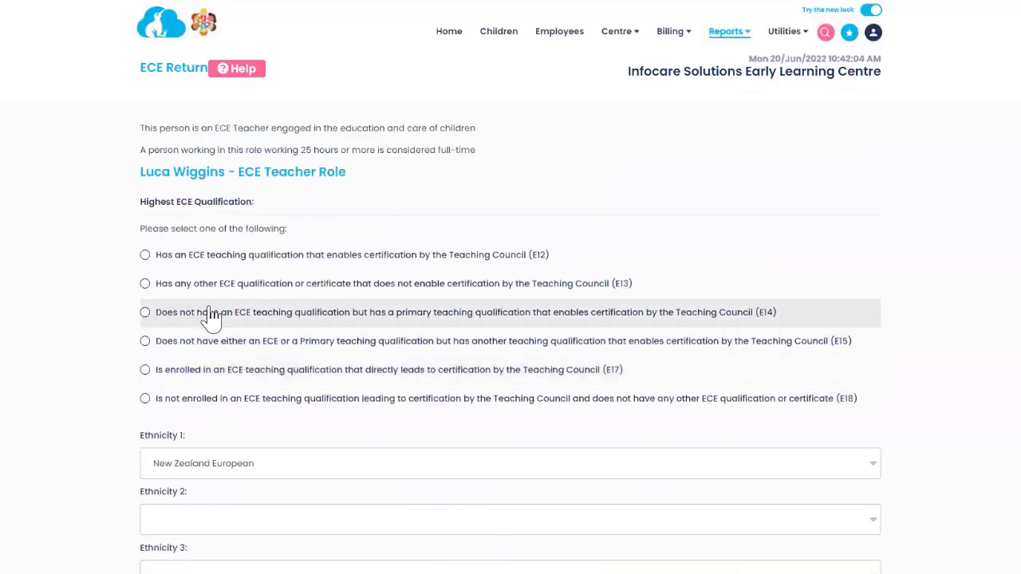
left_click(145, 255)
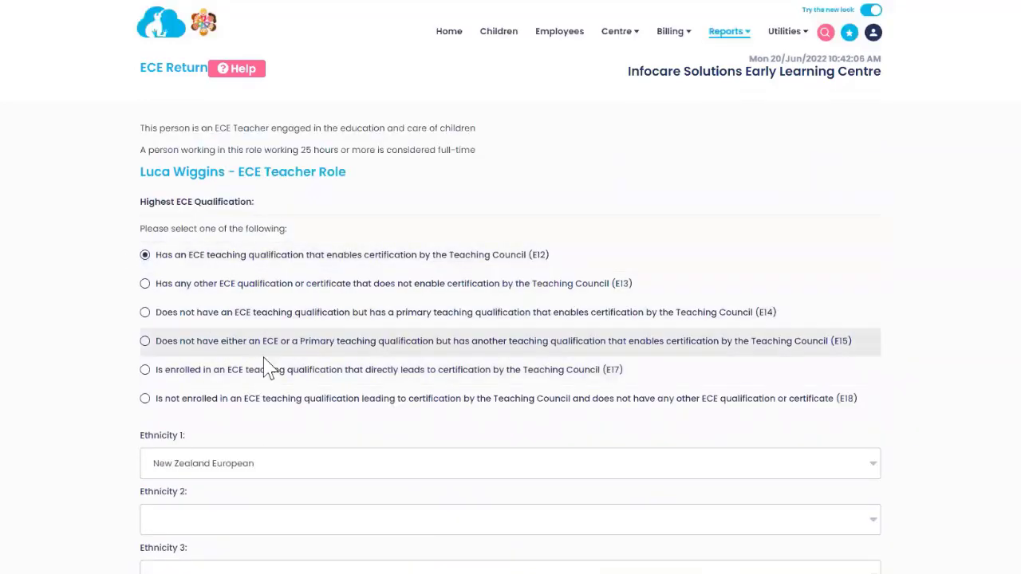
scroll(319, 395, "down", 5)
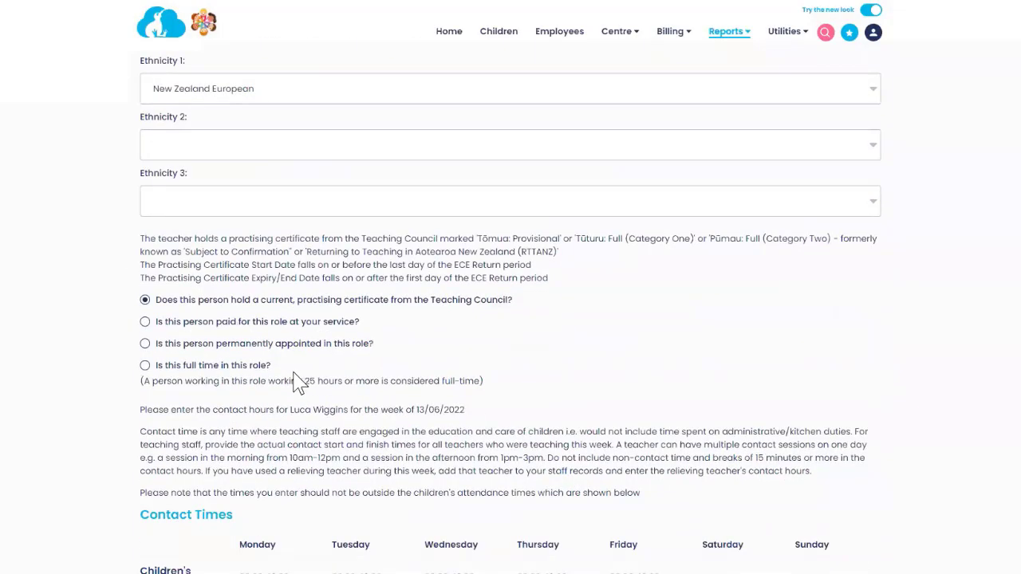
left_click(145, 364)
Step: Enter 42 hours and the 36-40 age band, save, and open the fifth staff member's return
scroll(267, 409, "down", 3)
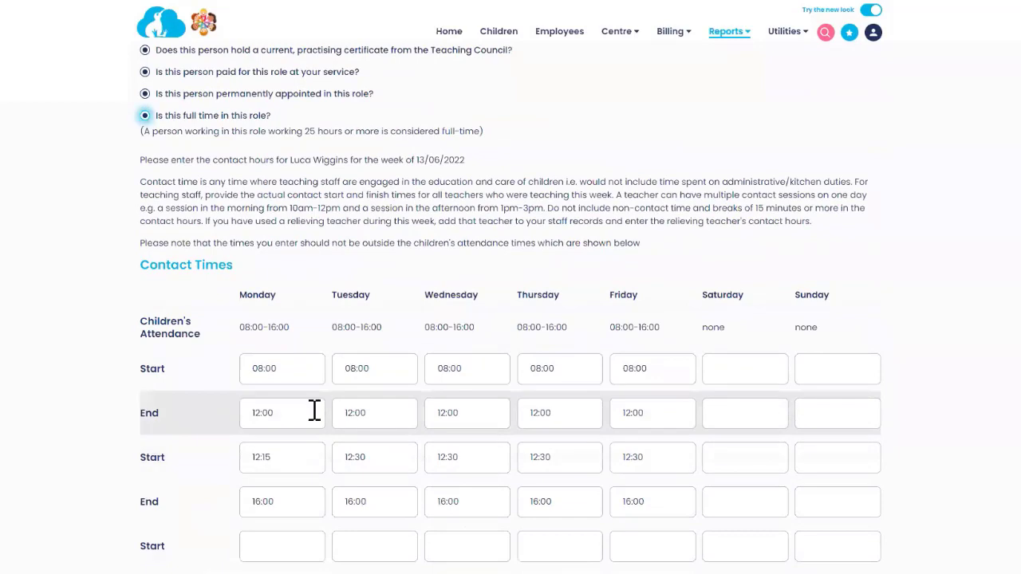
scroll(311, 410, "down", 8)
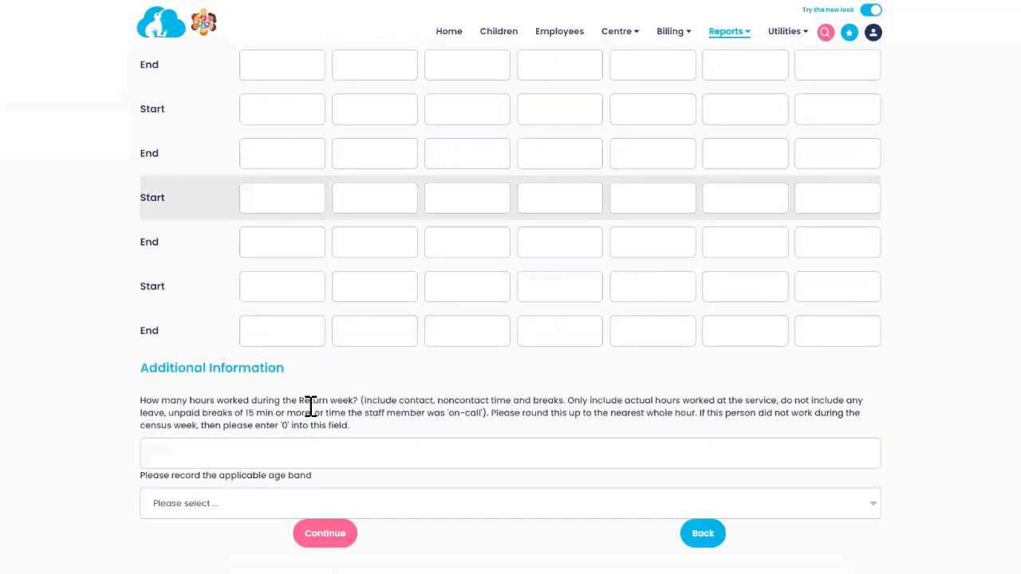
left_click(315, 453)
type("42")
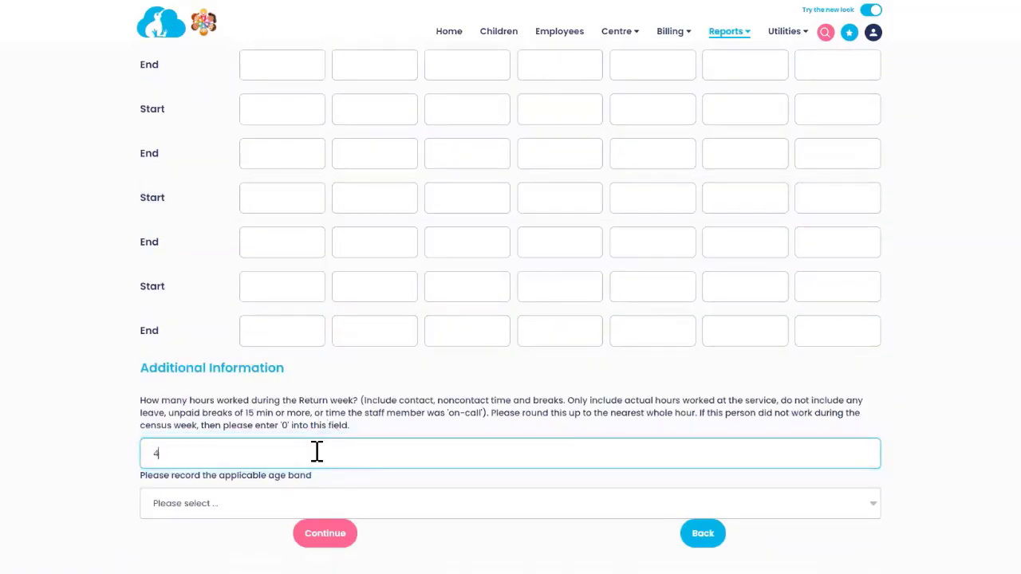
left_click(271, 514)
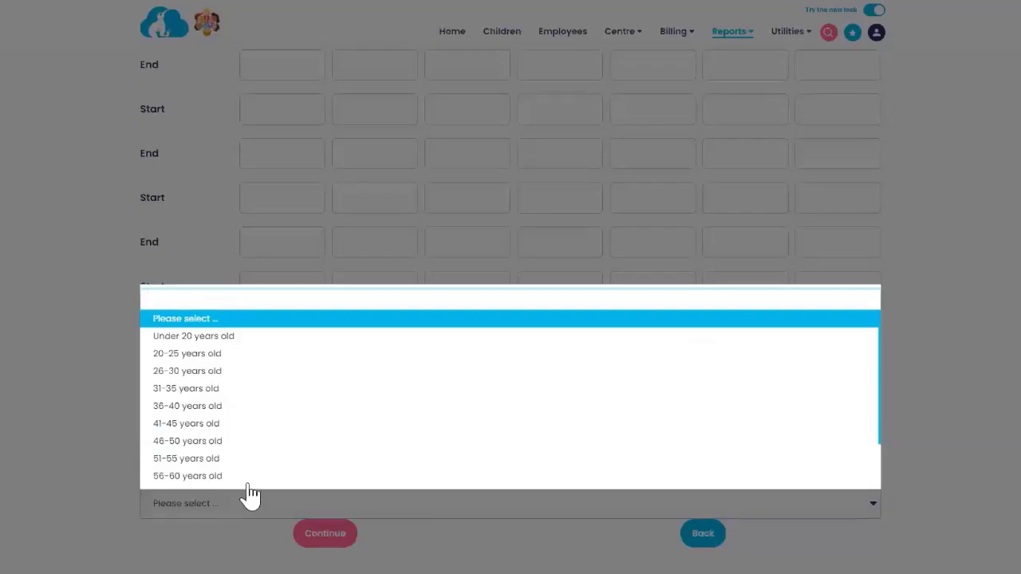
left_click(195, 406)
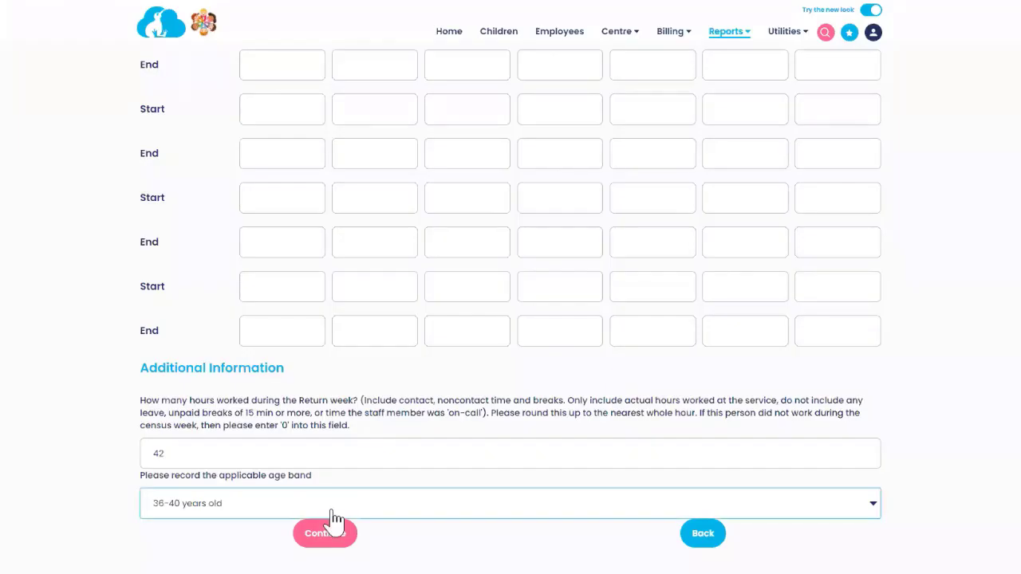
left_click(327, 530)
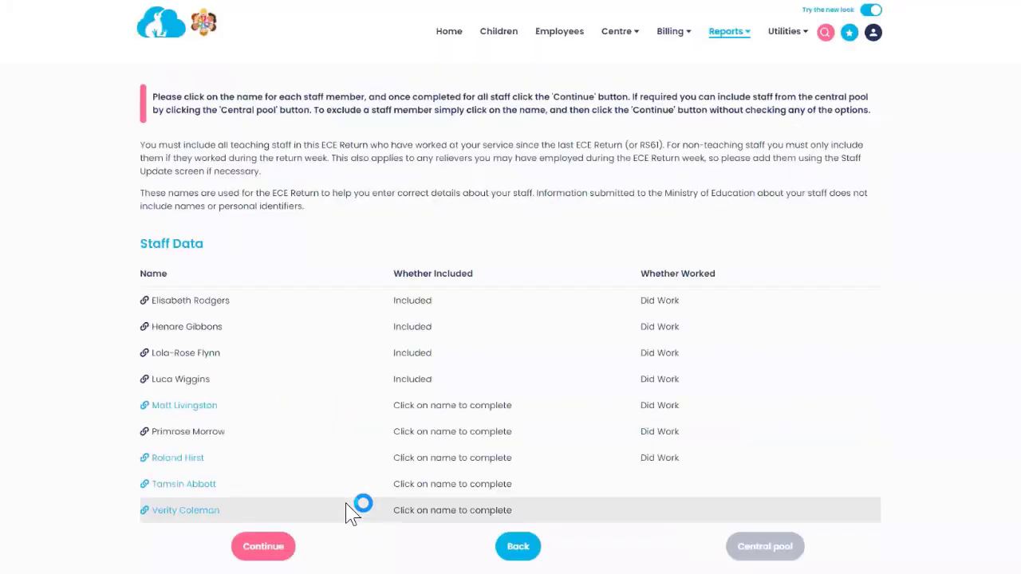
left_click(200, 407)
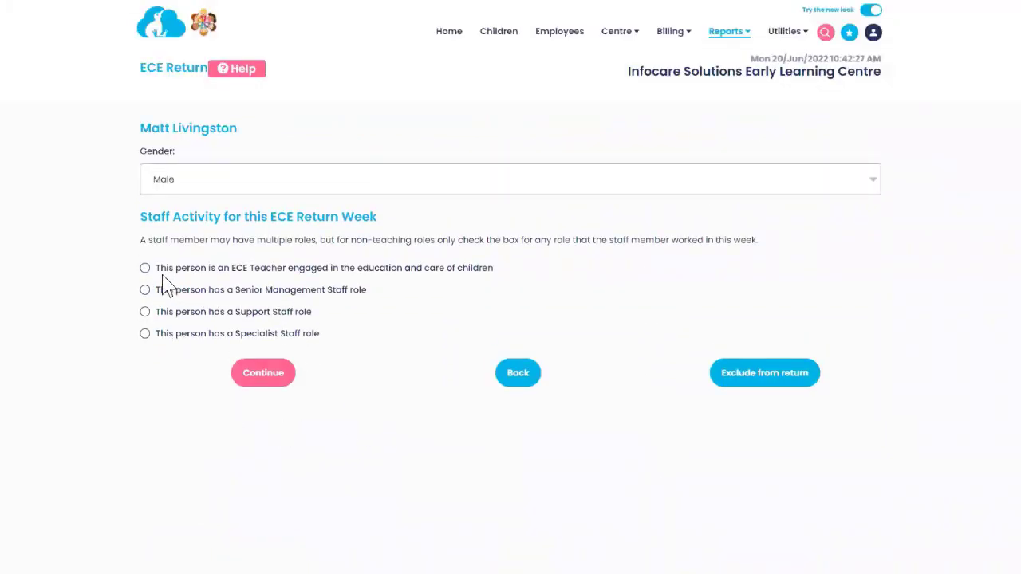
Step: Mark the fifth staff member as a full-time ECE teacher with an E18 qualification
left_click(145, 269)
left_click(262, 375)
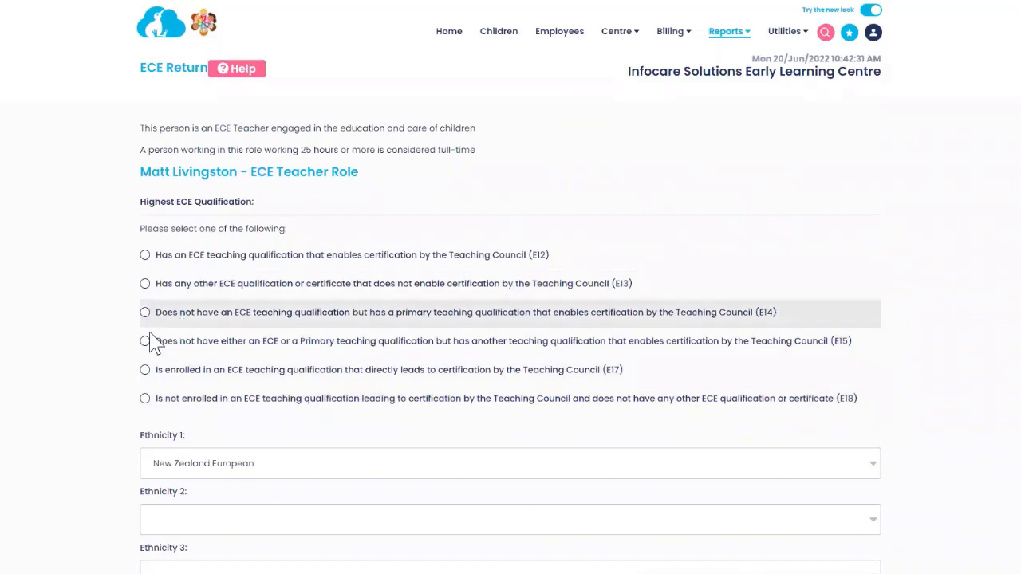
left_click(145, 399)
scroll(325, 417, "down", 3)
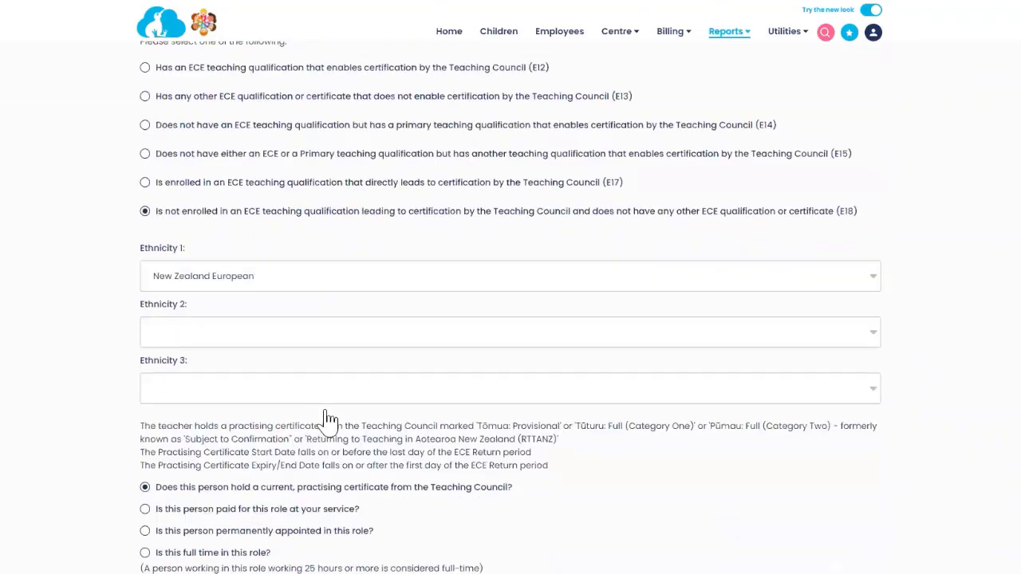
scroll(327, 419, "down", 1)
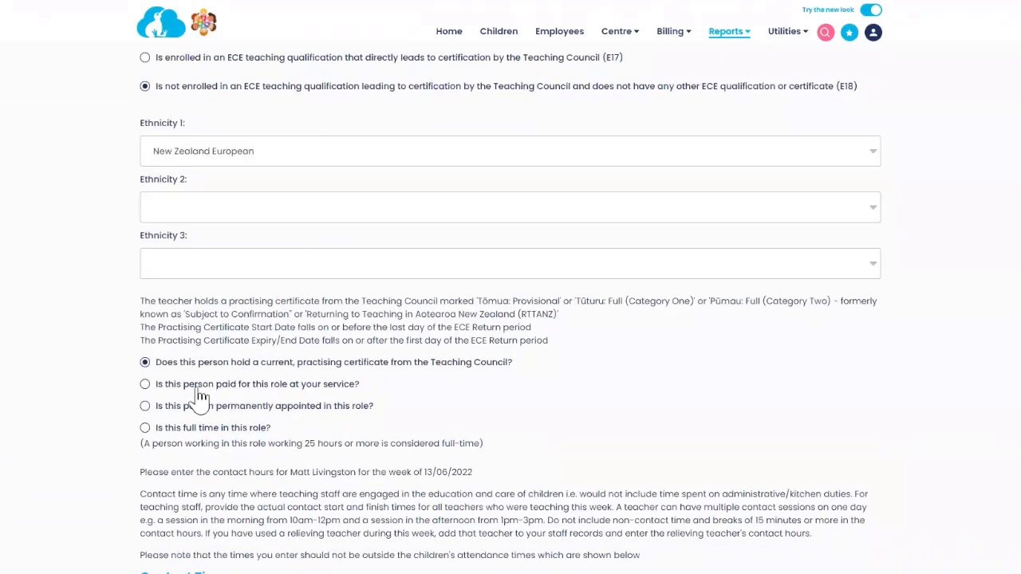
left_click(147, 428)
Step: Enter 40 hours worked and the 20-25 years old age band, then submit
scroll(395, 496, "down", 5)
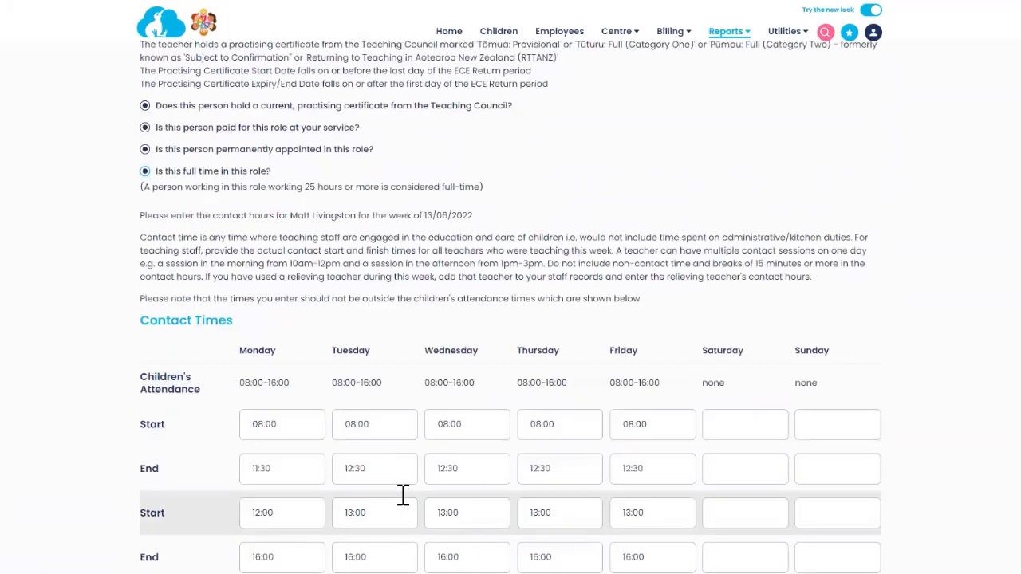
scroll(402, 495, "down", 10)
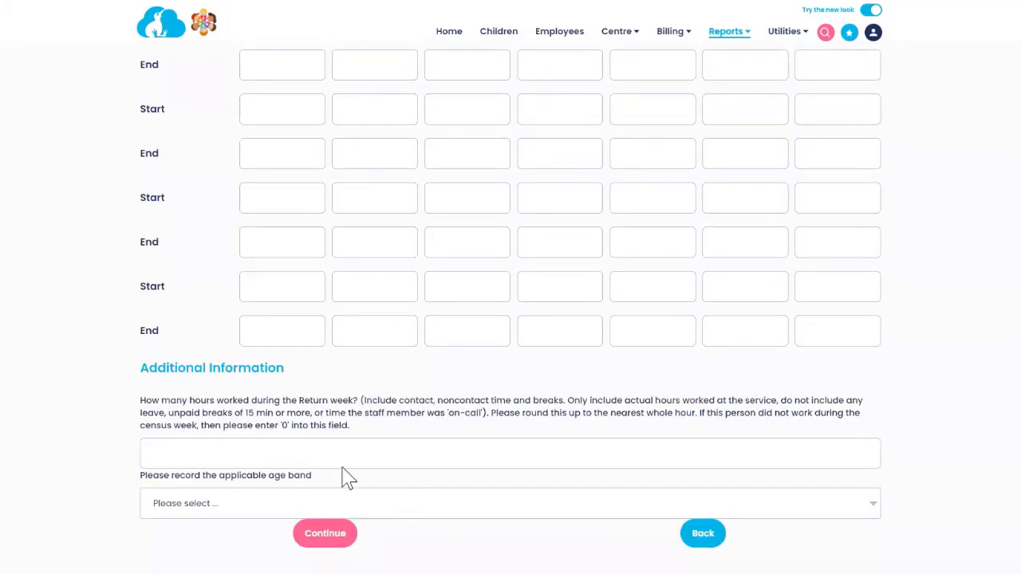
left_click(321, 450)
type("40")
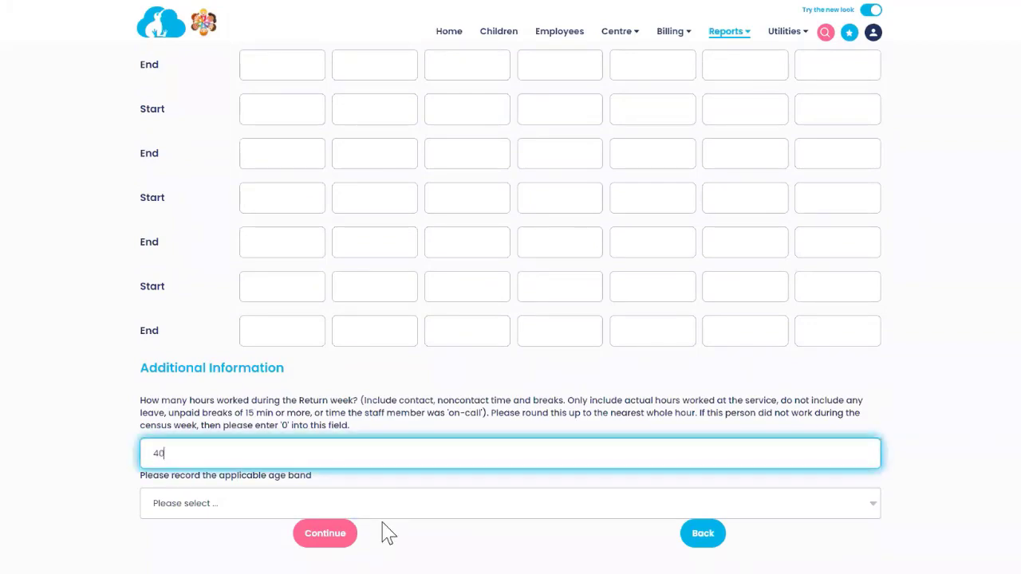
left_click(384, 514)
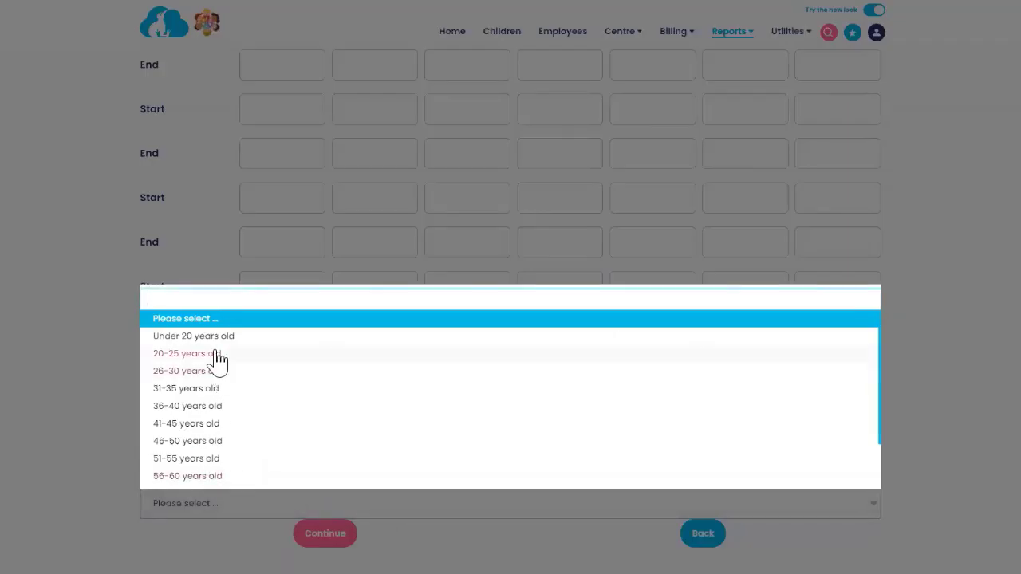
left_click(217, 359)
left_click(427, 532)
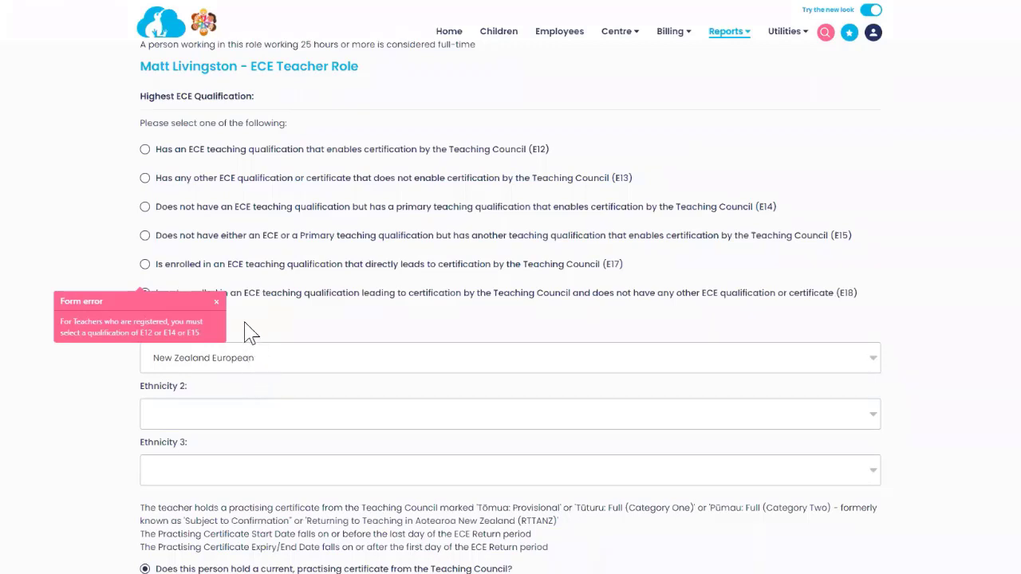
Step: Dismiss the qualification error, change the qualification to E12, and resubmit
left_click(224, 309)
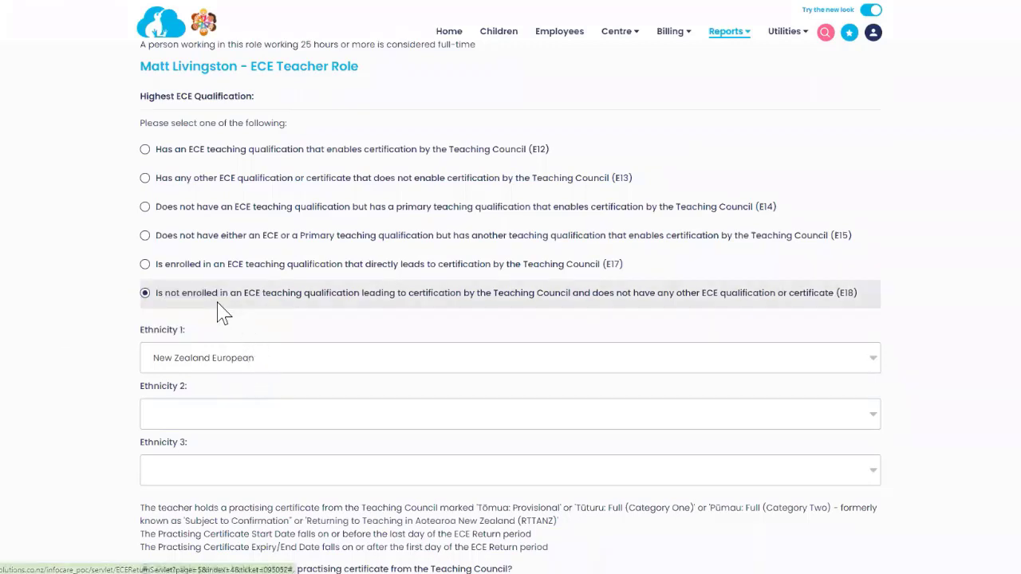
left_click(145, 152)
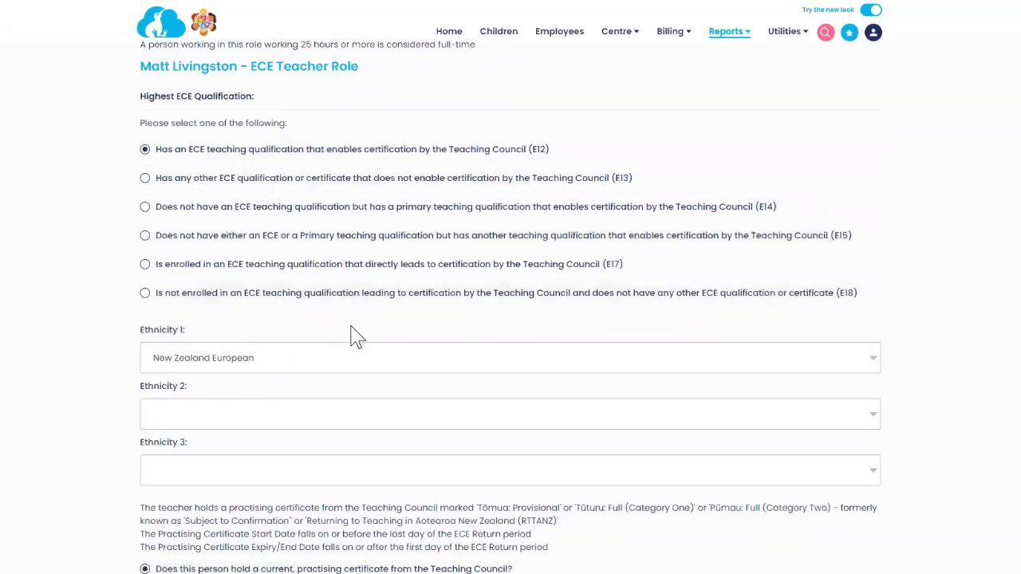
scroll(339, 309, "down", 5)
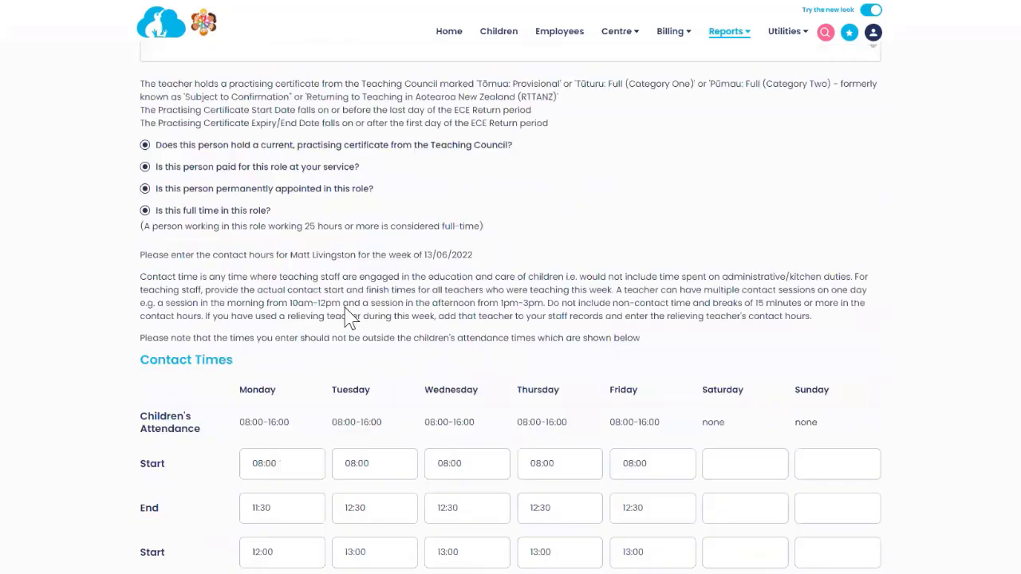
scroll(350, 317, "down", 9)
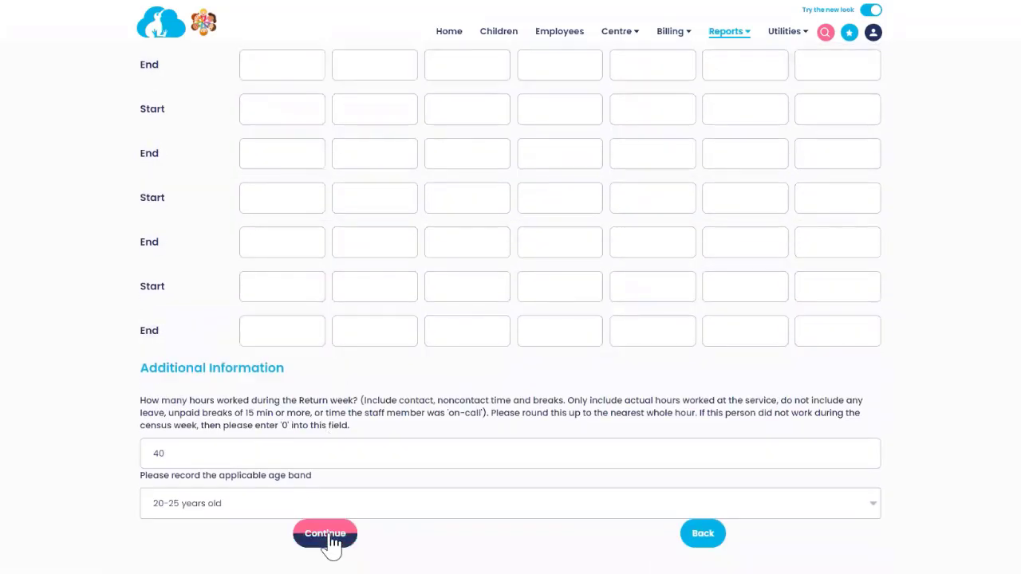
left_click(343, 535)
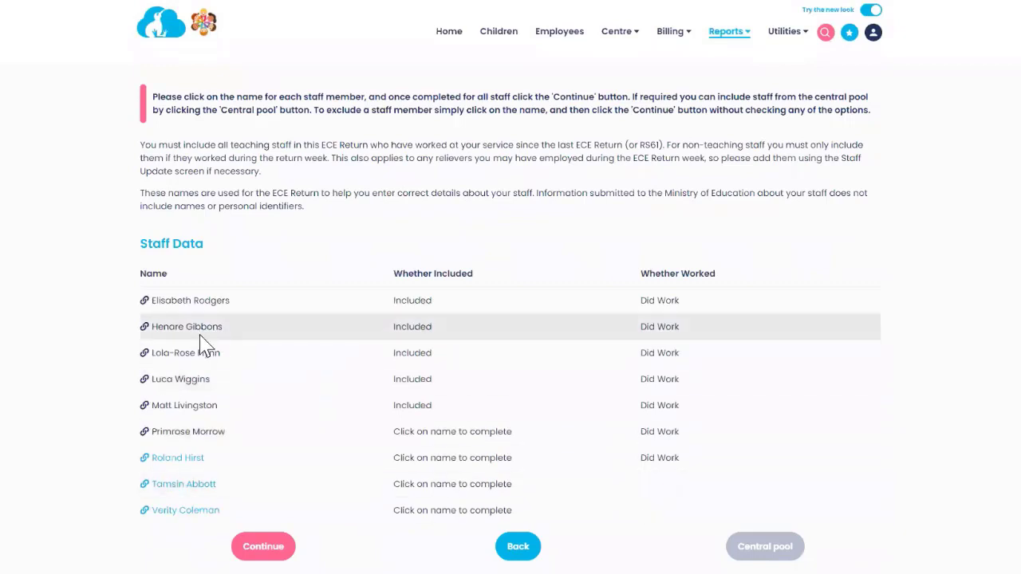
Step: Open the next staff member as a full-time ECE teacher with an E12 qualification
left_click(177, 457)
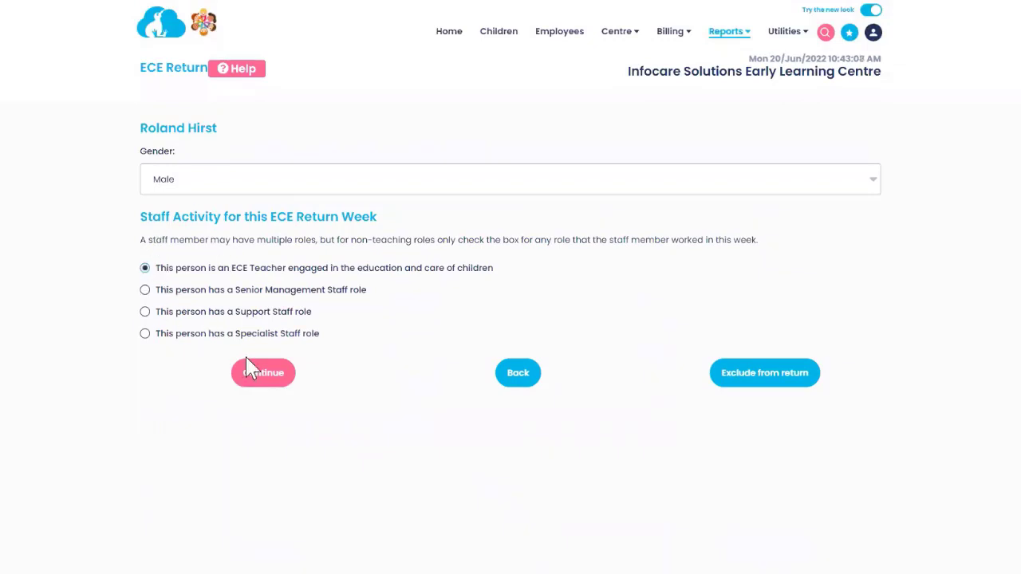
left_click(256, 376)
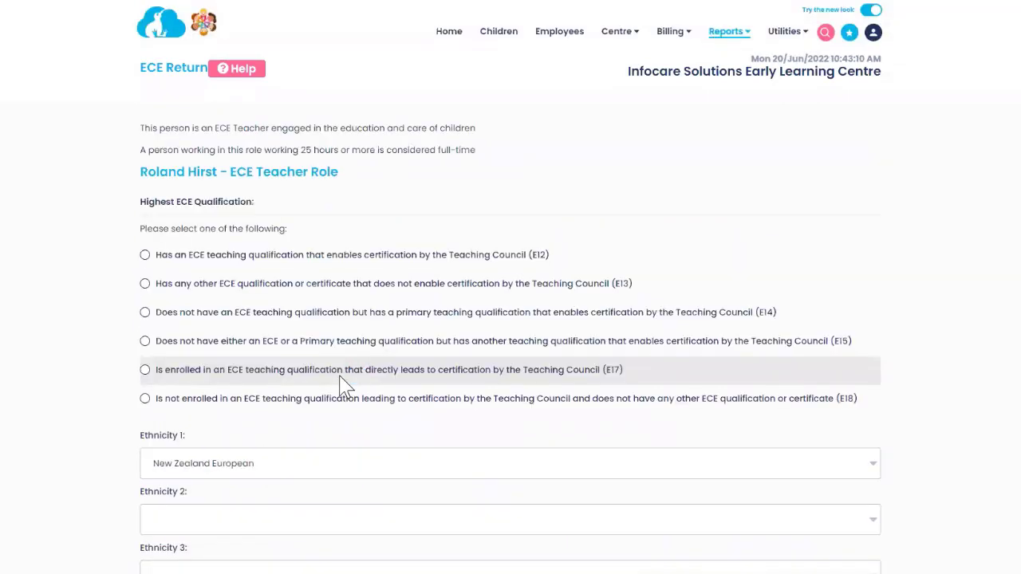
left_click(144, 255)
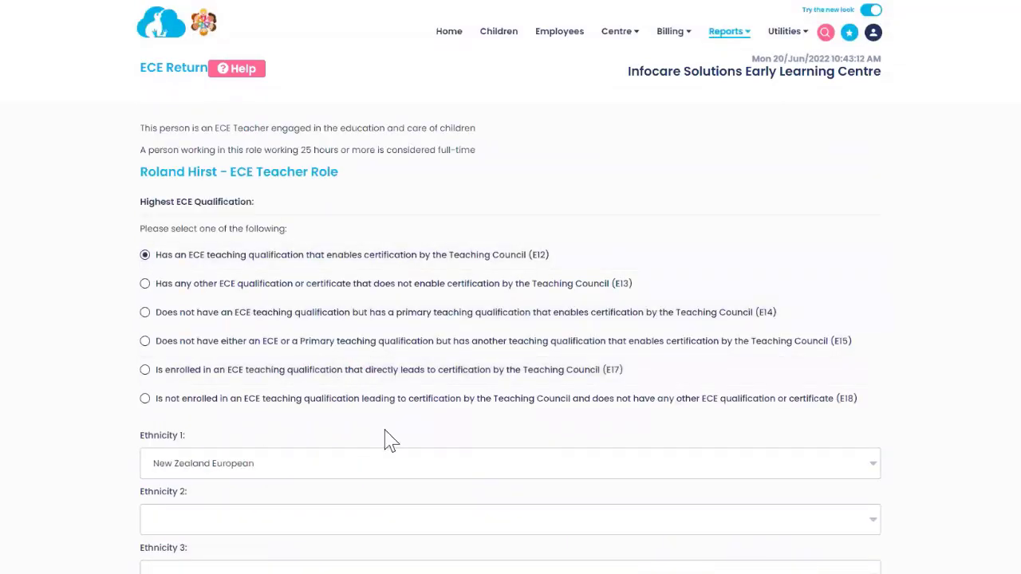
scroll(389, 437, "down", 5)
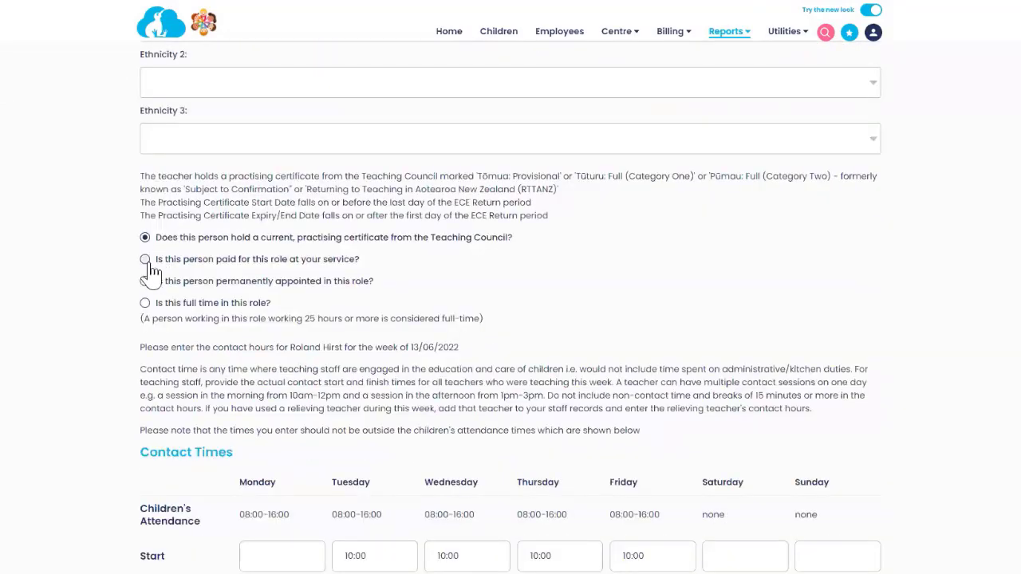
left_click(146, 305)
Step: Enter 8 hours worked and the 41-45 years old age band, then submit
scroll(299, 386, "down", 7)
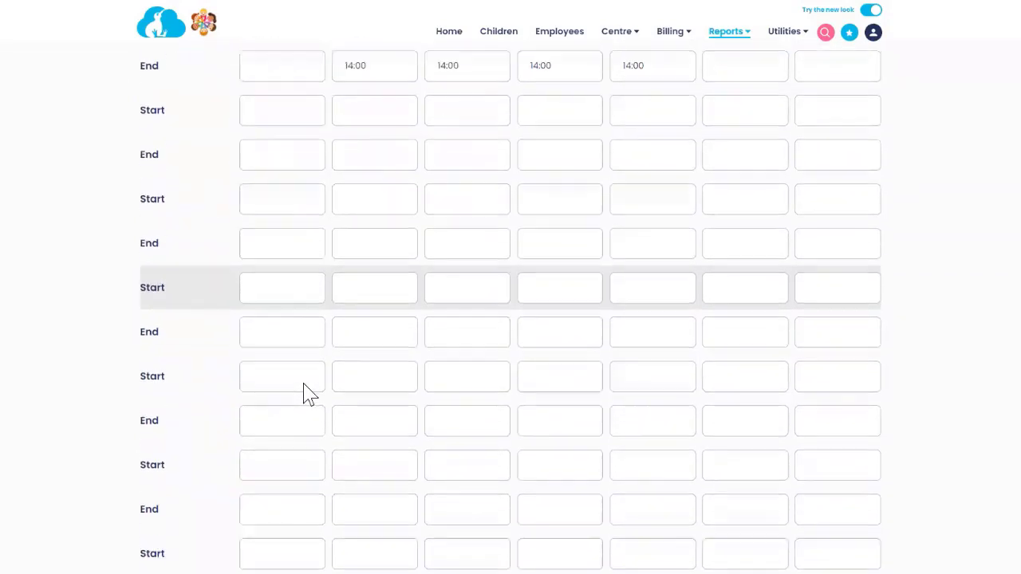
scroll(310, 394, "down", 2)
scroll(310, 395, "up", 2)
scroll(310, 395, "up", 2)
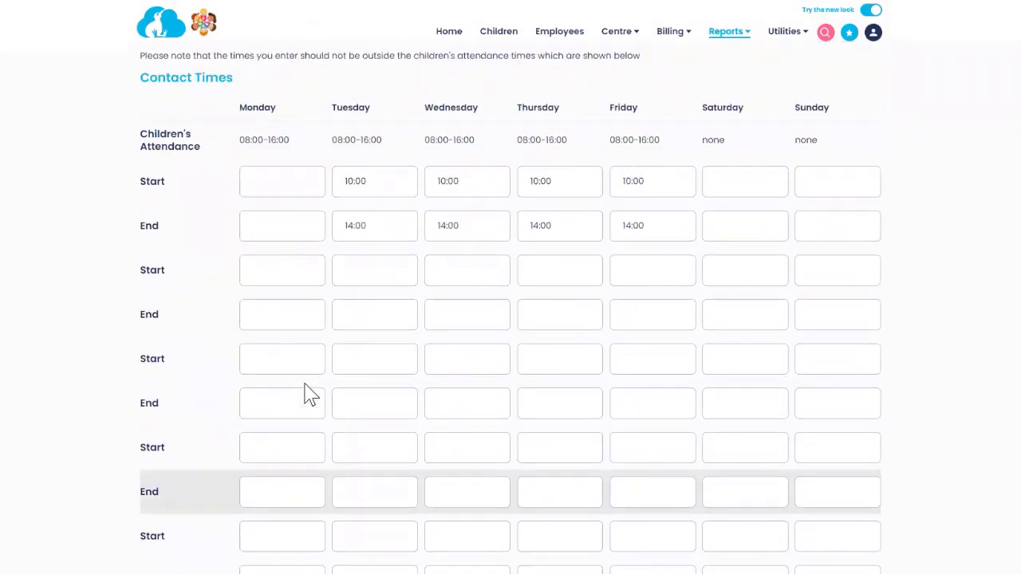
scroll(309, 395, "down", 1)
scroll(309, 383, "down", 3)
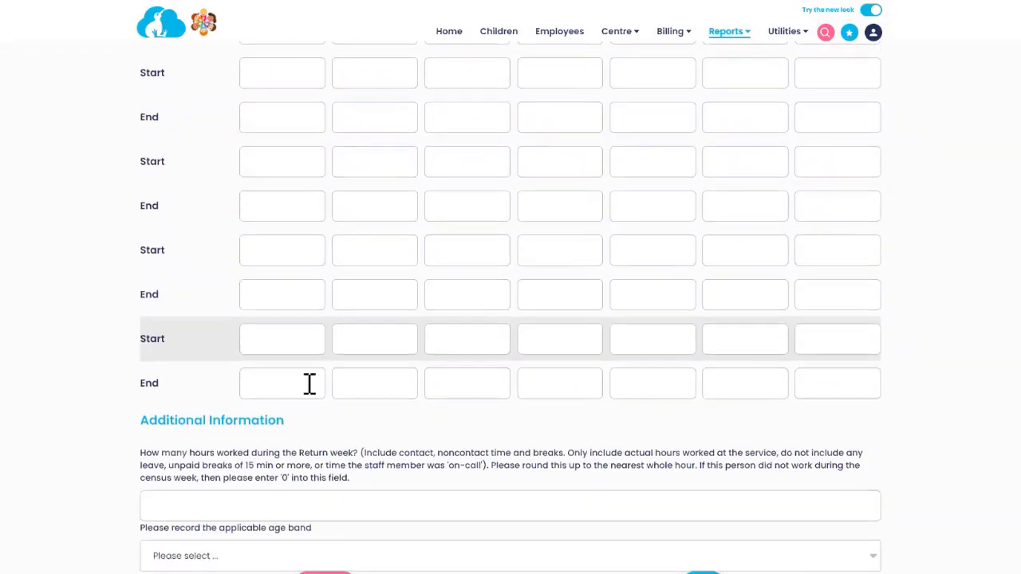
scroll(310, 383, "down", 1)
left_click(236, 454)
type("8")
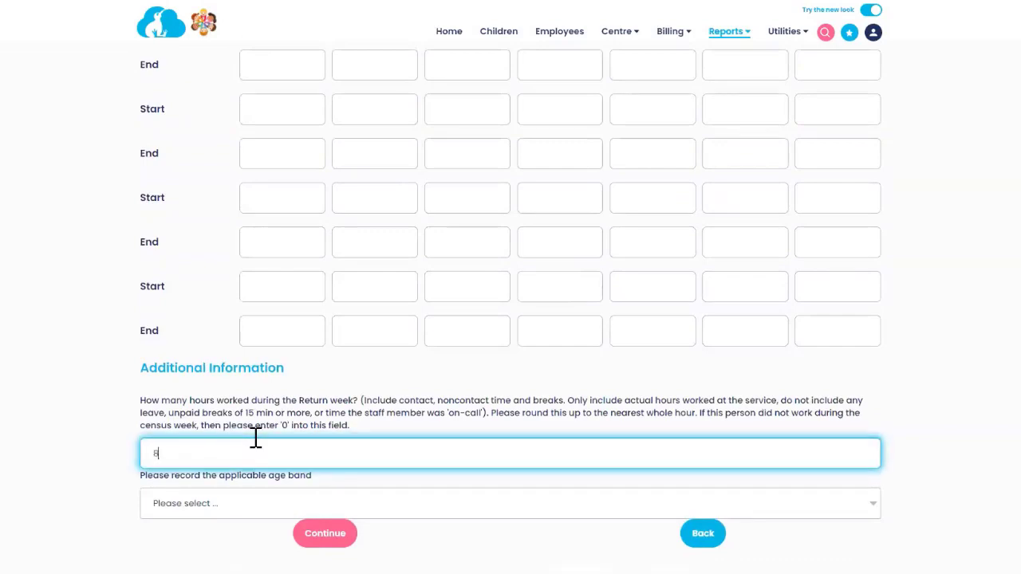
left_click(243, 506)
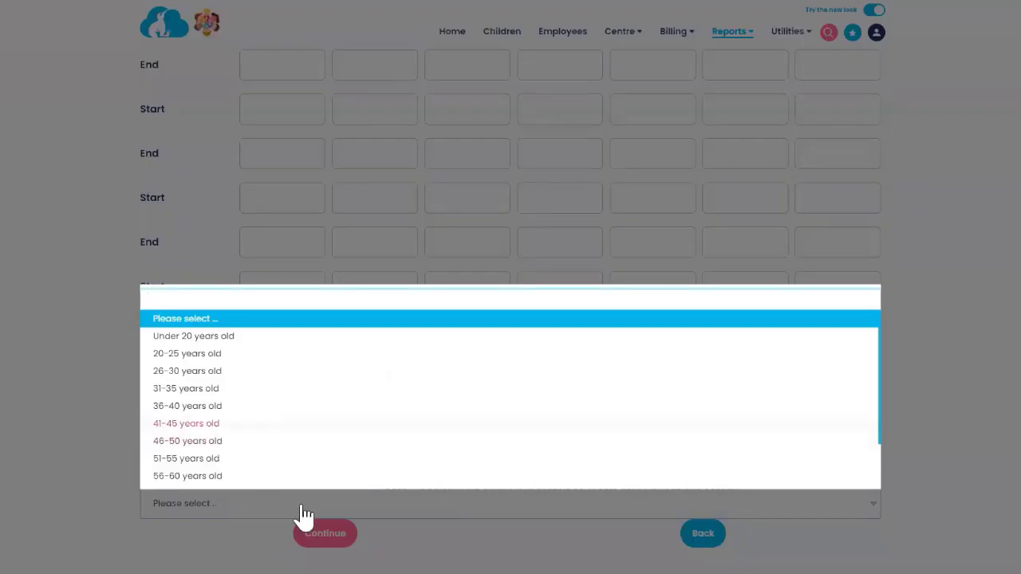
left_click(231, 423)
left_click(309, 533)
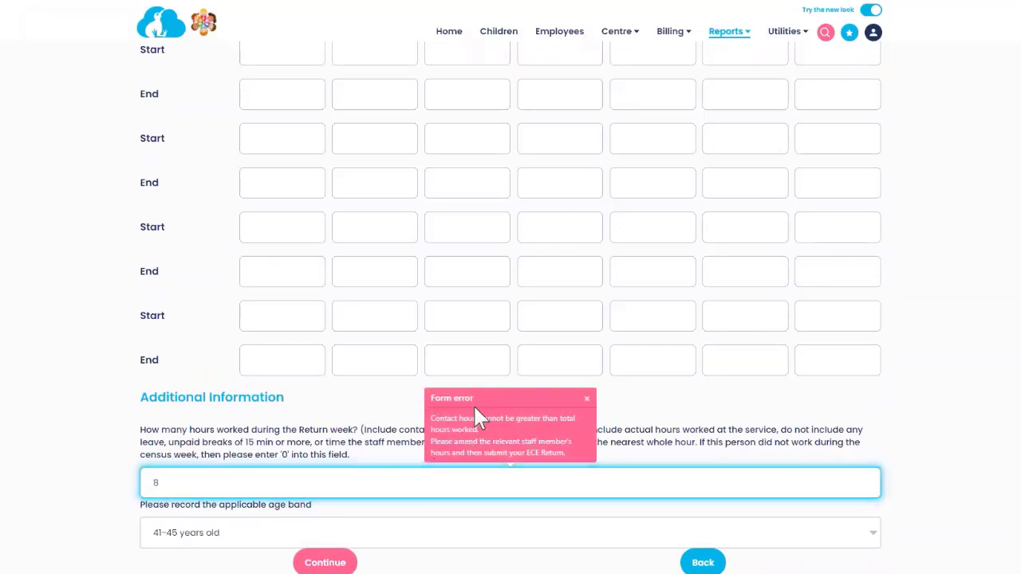
Step: Replace the 8 hours worked with a corrected total covering her contact hours, and save
scroll(458, 359, "up", 4)
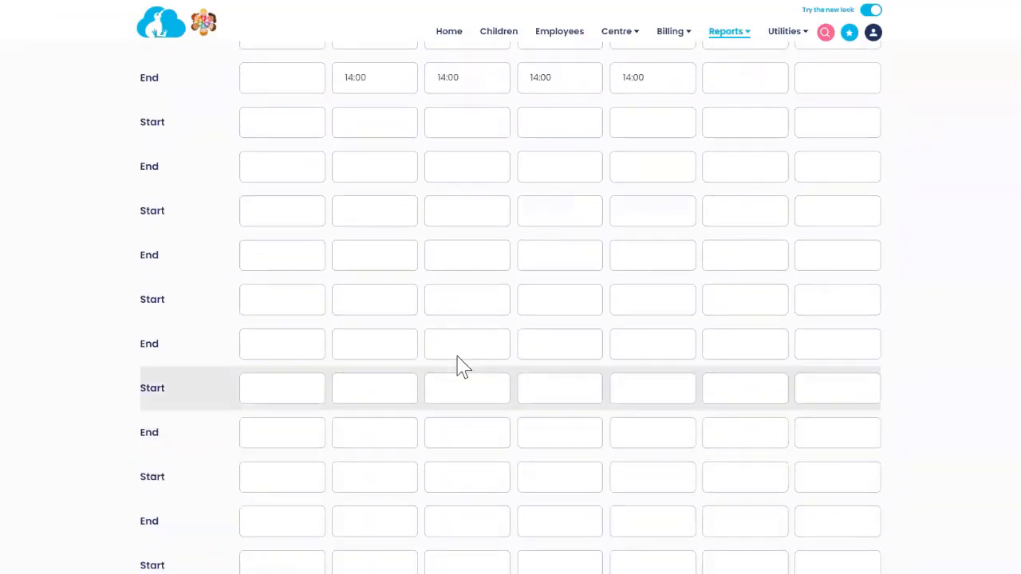
scroll(426, 236, "up", 2)
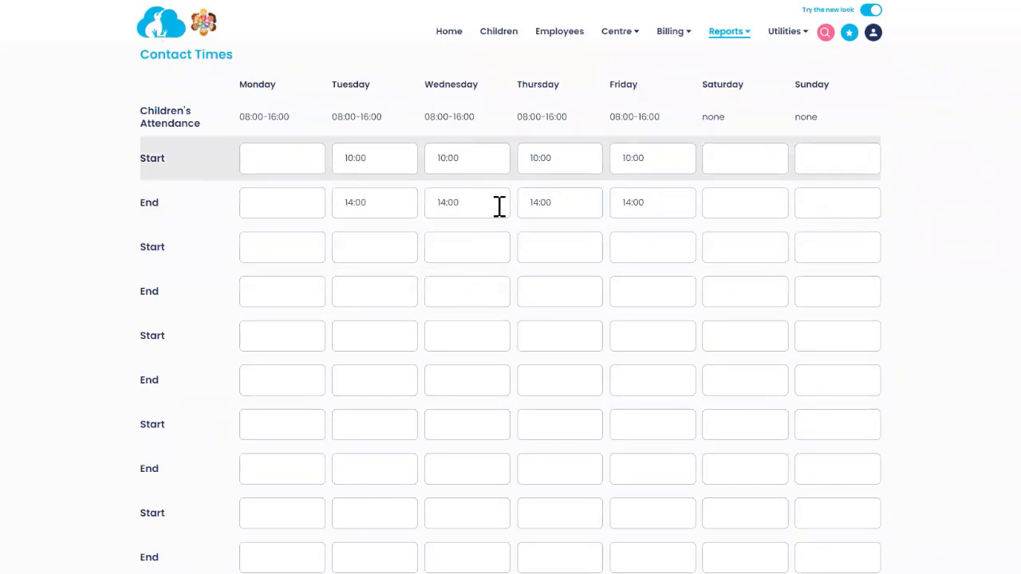
scroll(370, 427, "down", 1)
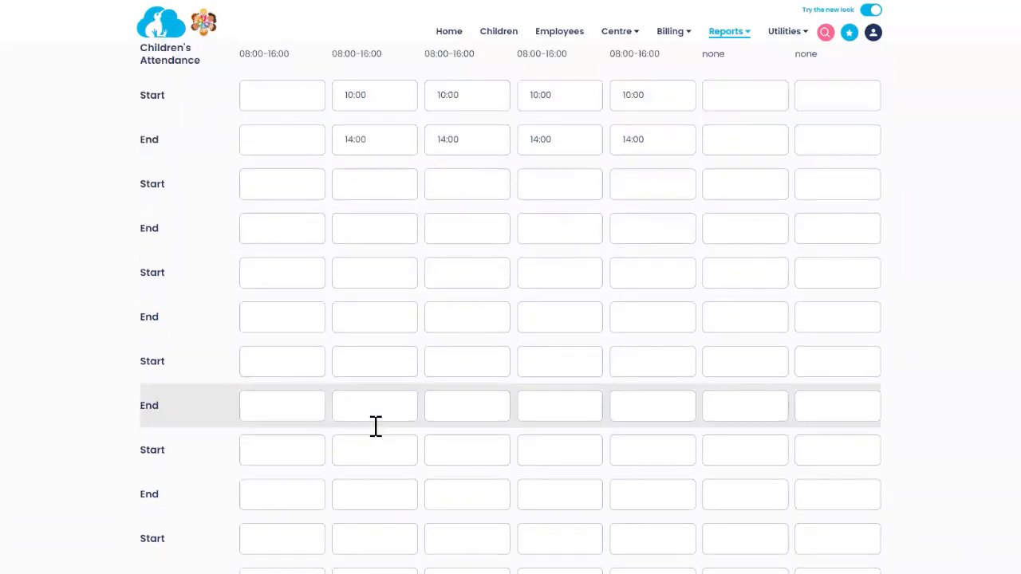
scroll(375, 423, "down", 3)
left_click(214, 454)
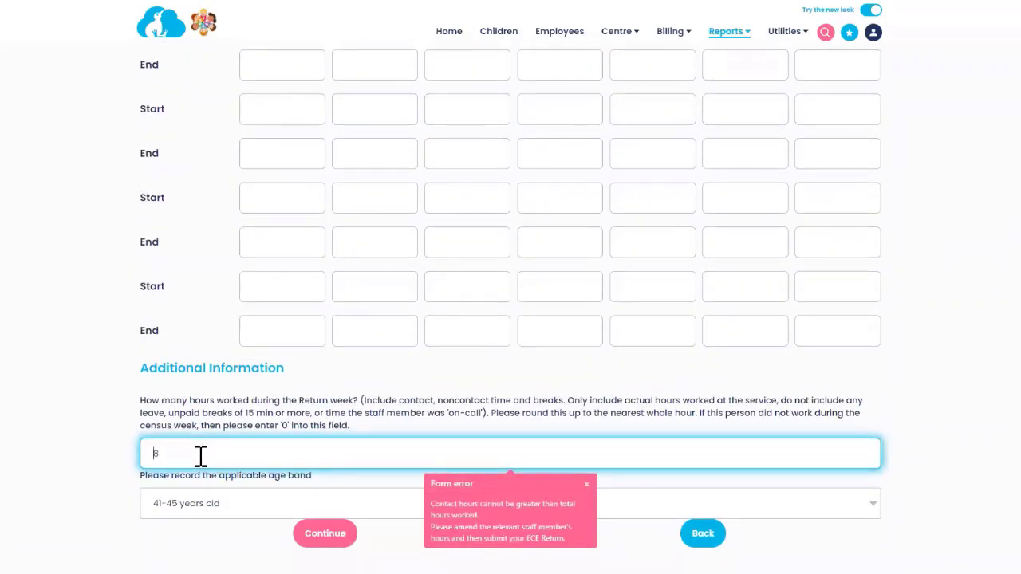
scroll(376, 444, "up", 3)
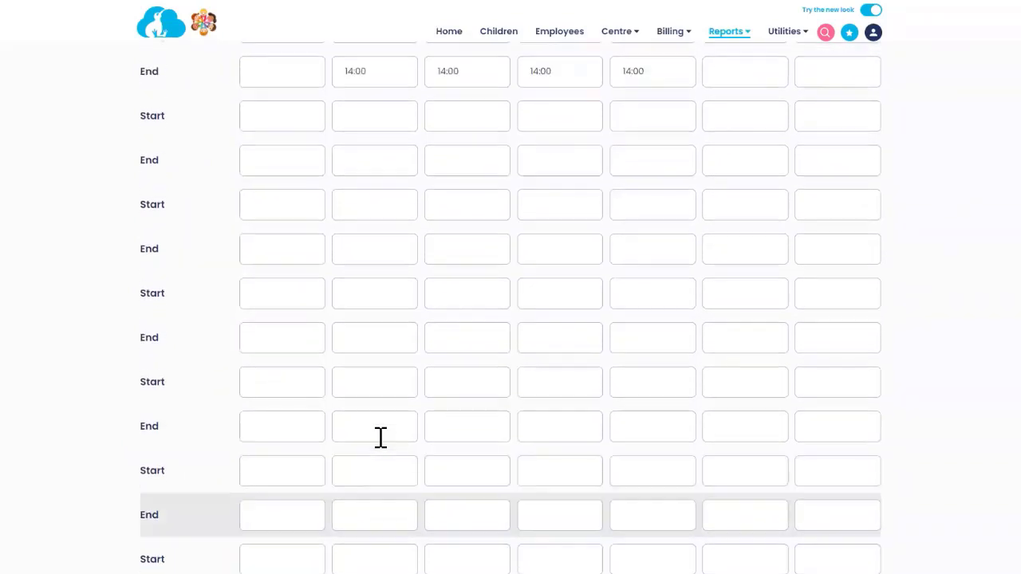
scroll(381, 437, "up", 2)
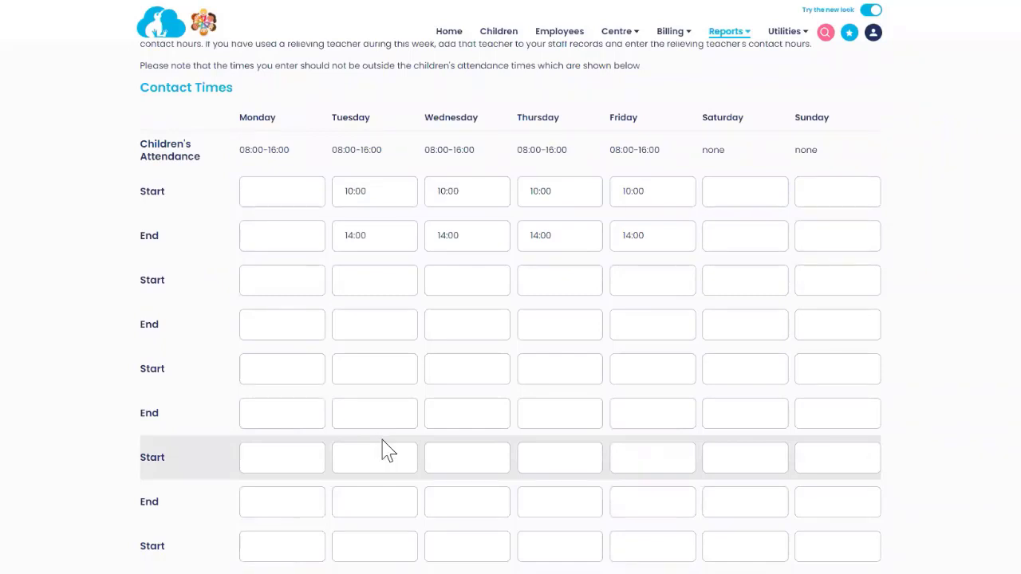
scroll(388, 452, "down", 5)
left_click(230, 456)
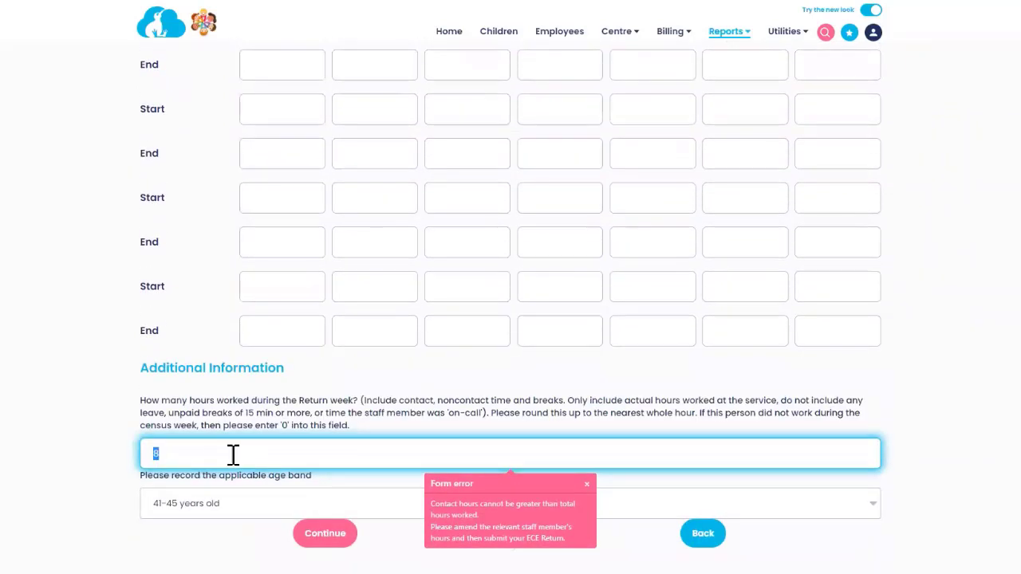
double_click(285, 448)
type("10")
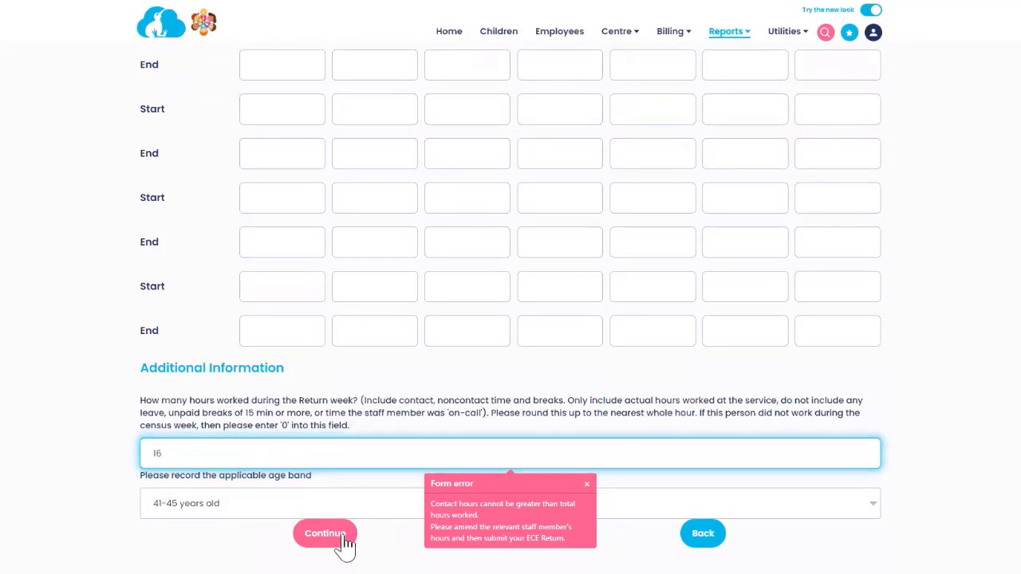
left_click(319, 533)
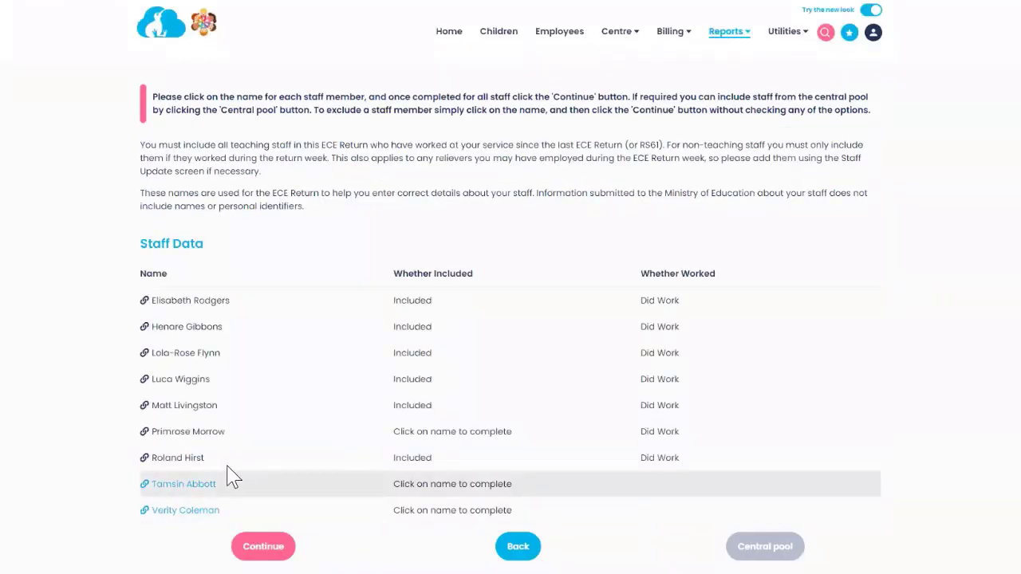
Step: Open the sixth staff member, give her both ECE teacher and support staff roles, and review her role details
left_click(174, 437)
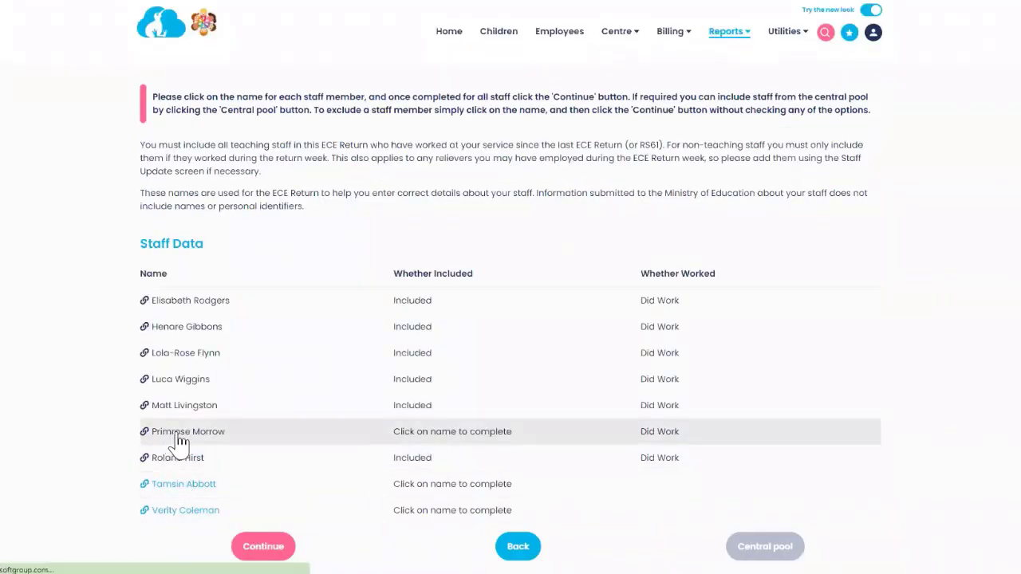
left_click(262, 372)
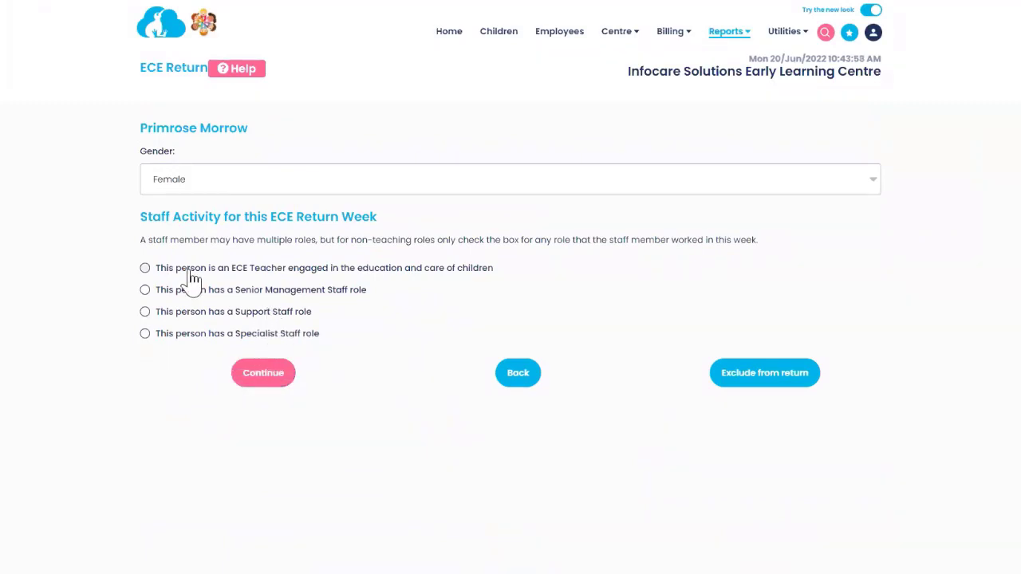
left_click(145, 268)
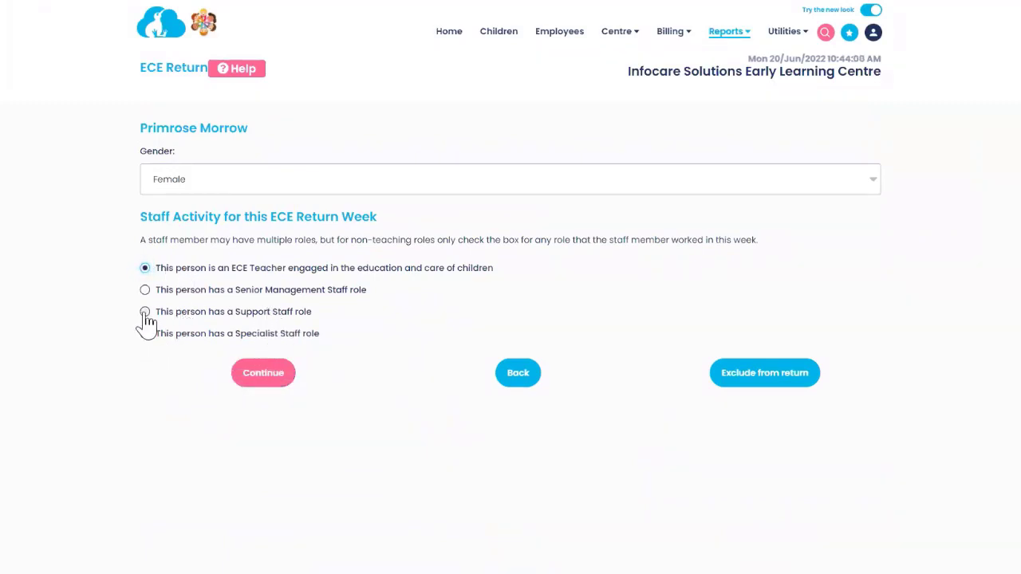
left_click(145, 312)
left_click(267, 372)
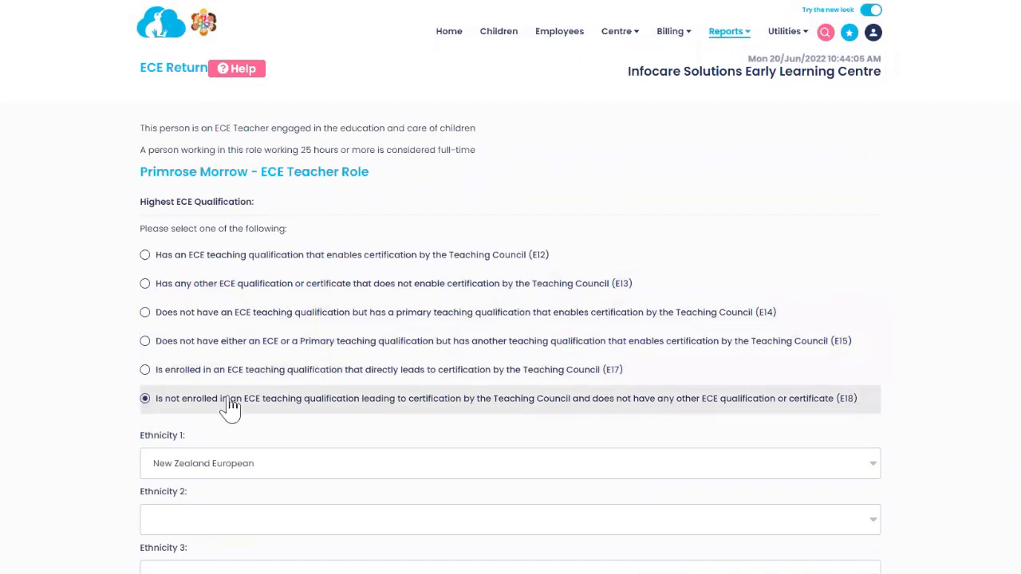
scroll(273, 407, "down", 5)
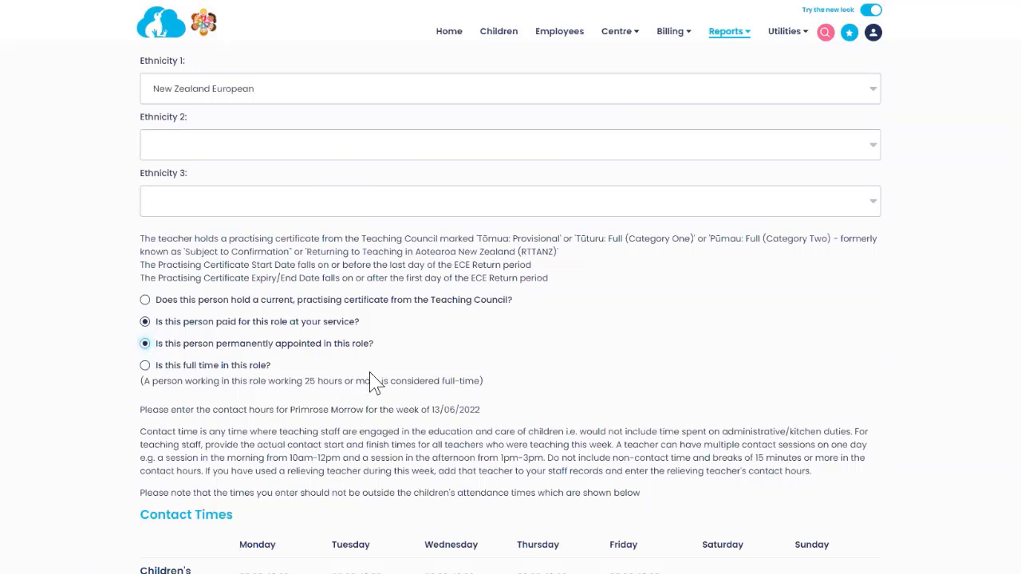
scroll(375, 383, "down", 5)
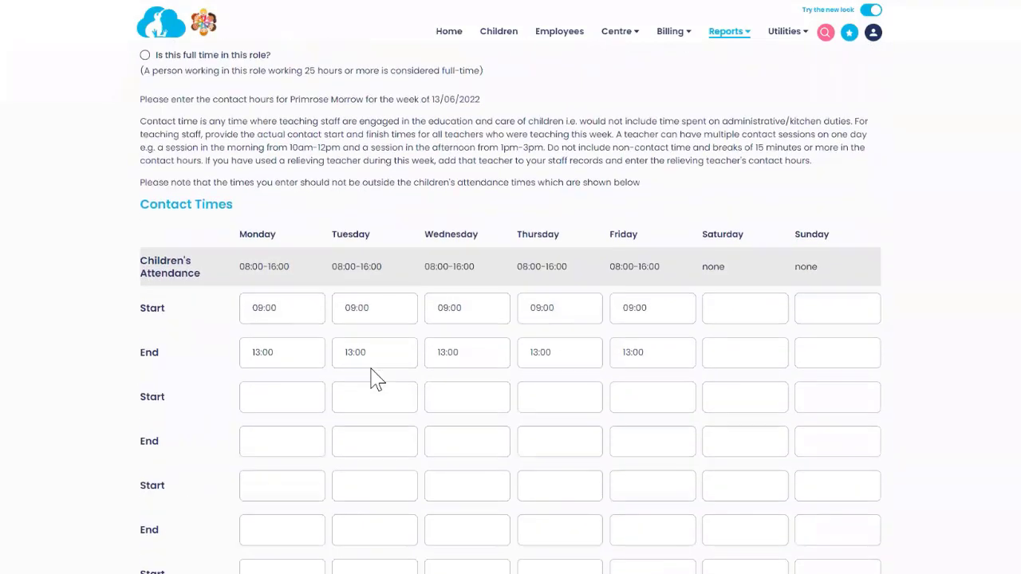
scroll(375, 373, "down", 2)
scroll(375, 379, "down", 4)
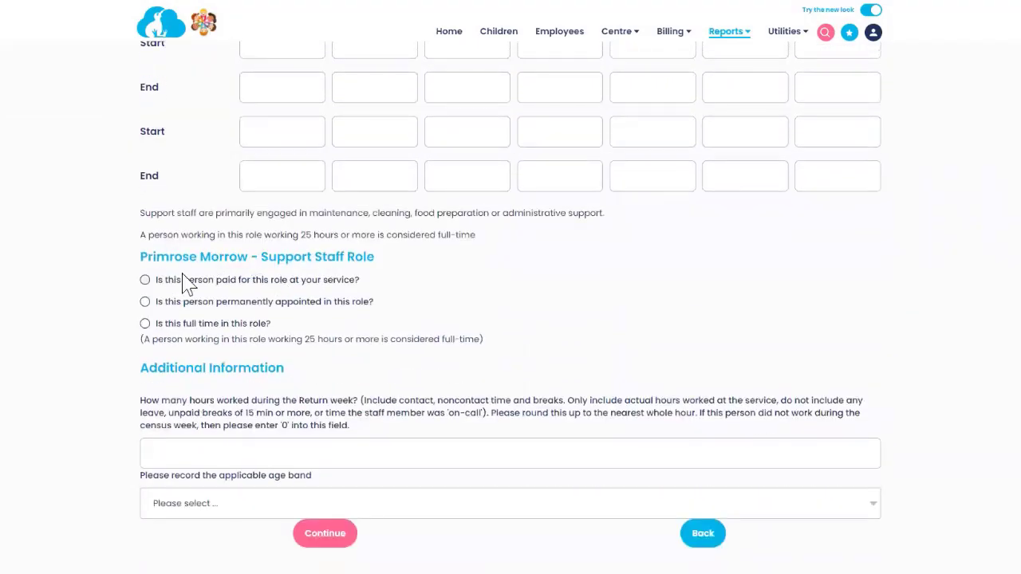
Step: Mark her support role permanently appointed with 25 hours and the 36-40 age band, then submit
left_click(145, 302)
left_click(224, 449)
type("25")
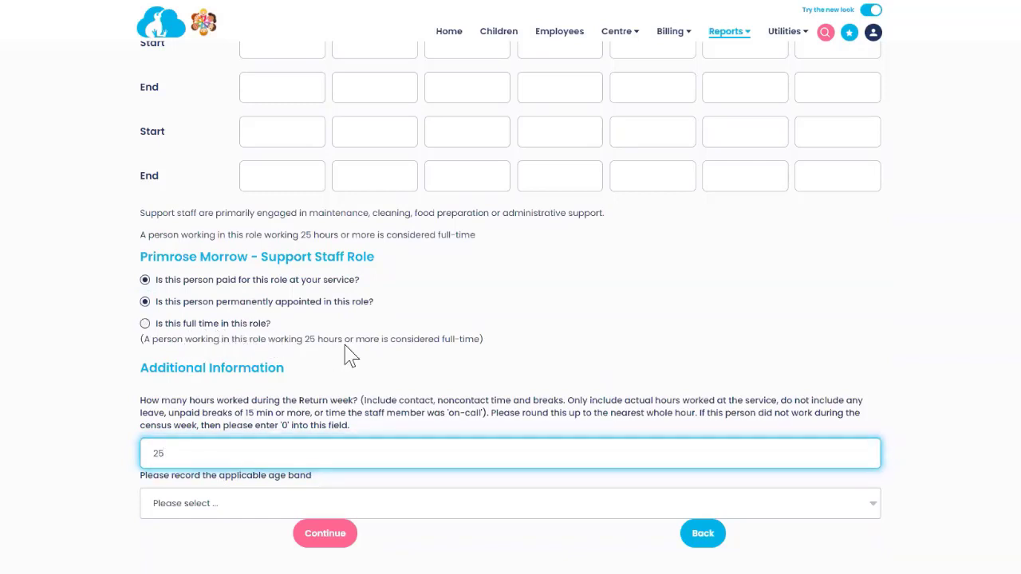
left_click(331, 536)
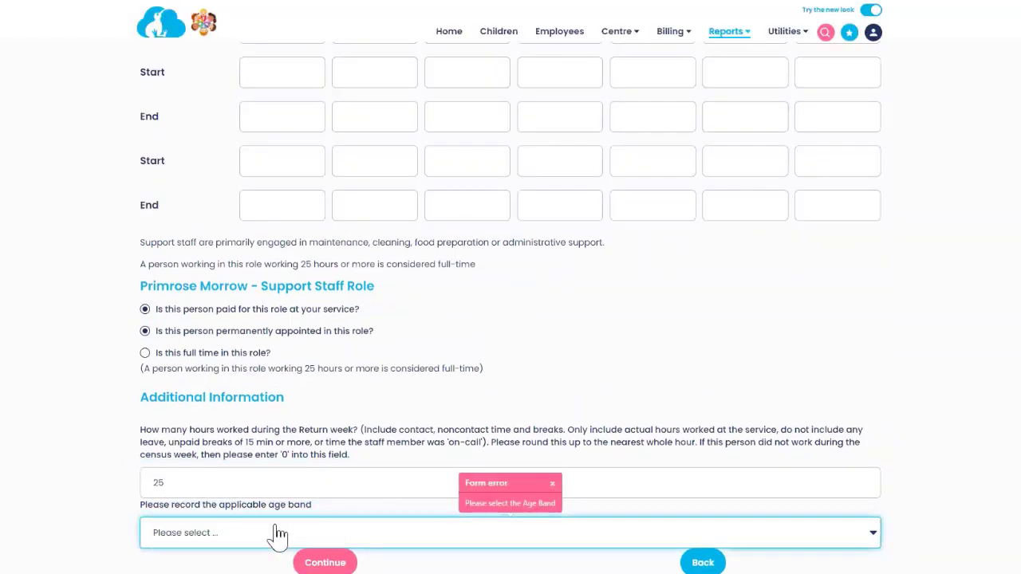
left_click(275, 537)
left_click(207, 436)
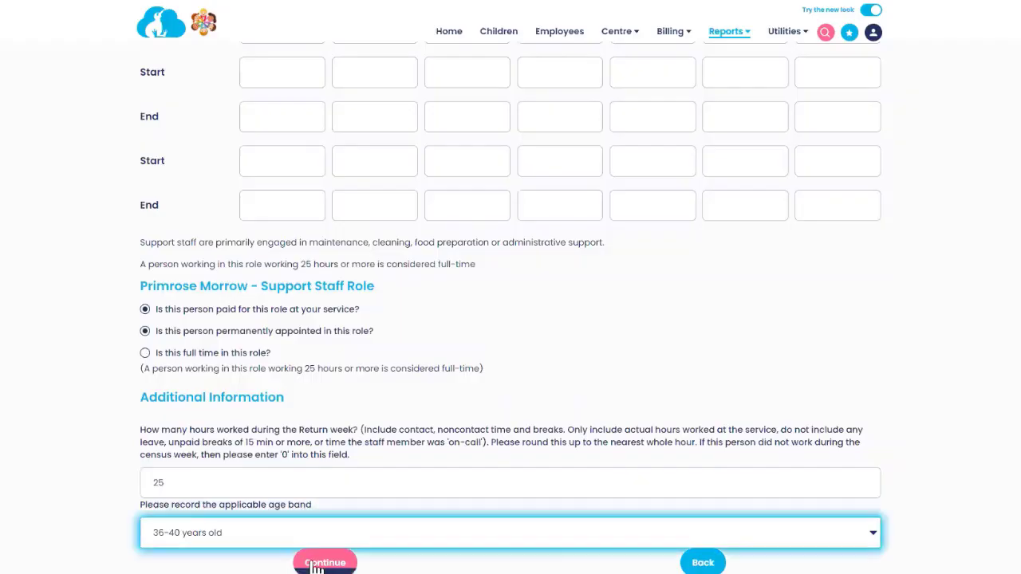
left_click(326, 561)
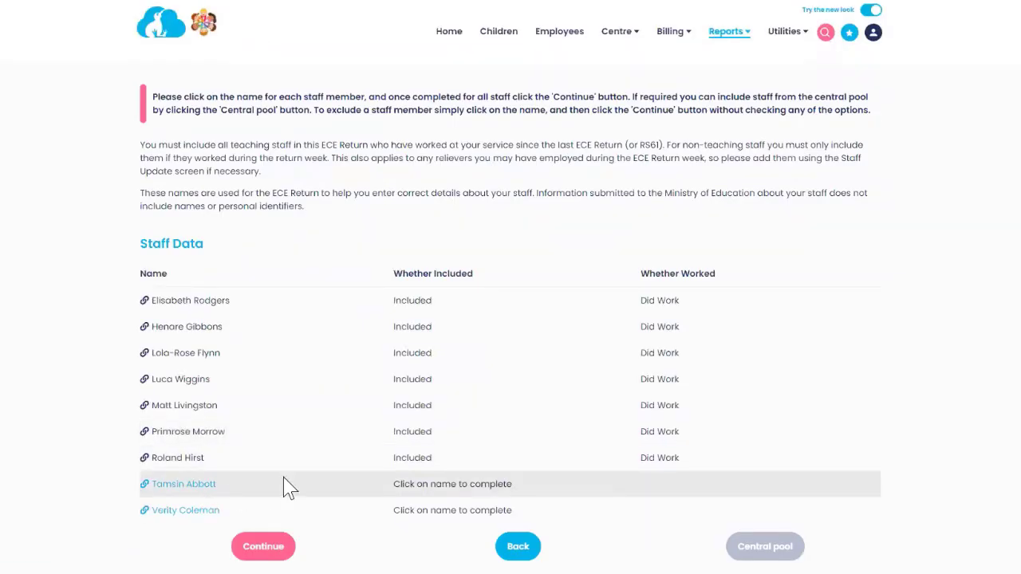
Step: Record the eighth staff member as an E12 ECE teacher leaving for another ECE teaching position, and save
left_click(285, 483)
left_click(146, 268)
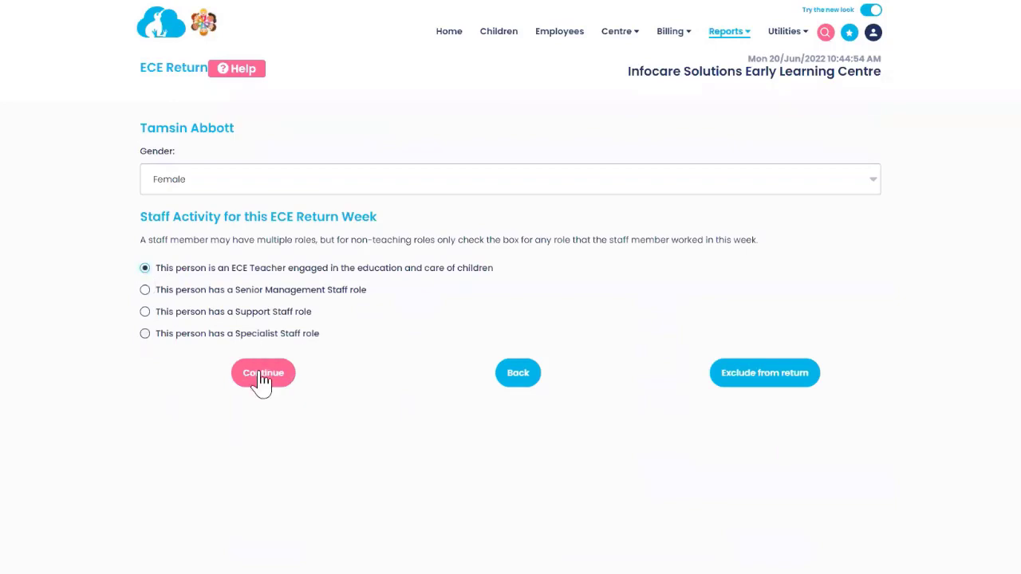
left_click(263, 374)
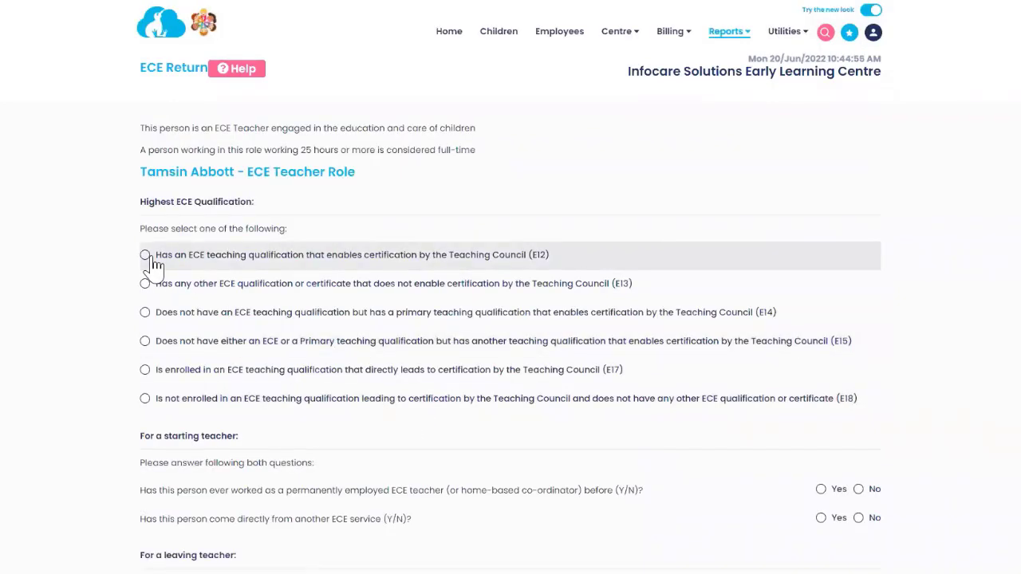
left_click(147, 258)
scroll(275, 345, "down", 1)
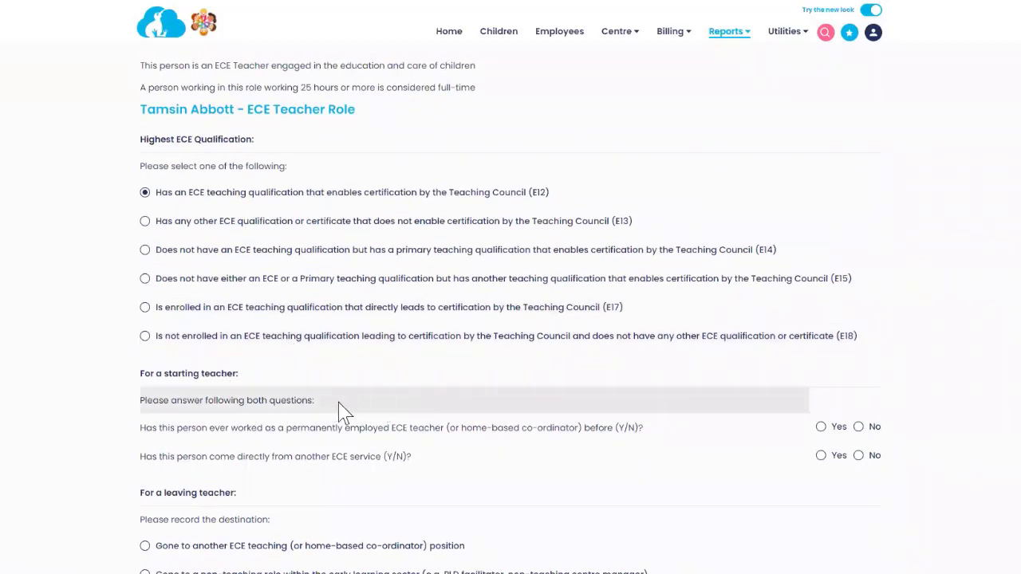
scroll(341, 407, "down", 1)
scroll(514, 415, "down", 1)
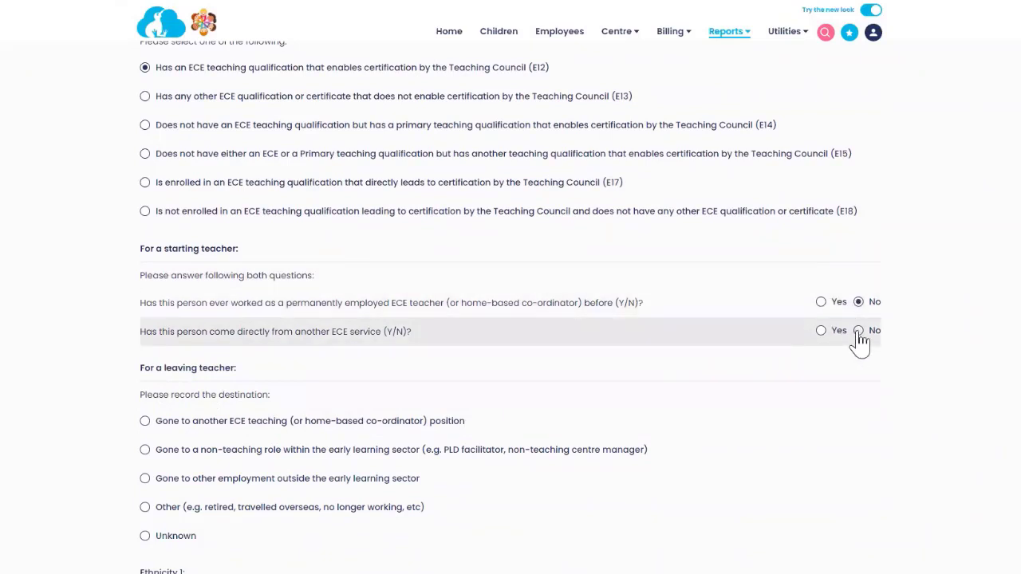
scroll(443, 393, "down", 2)
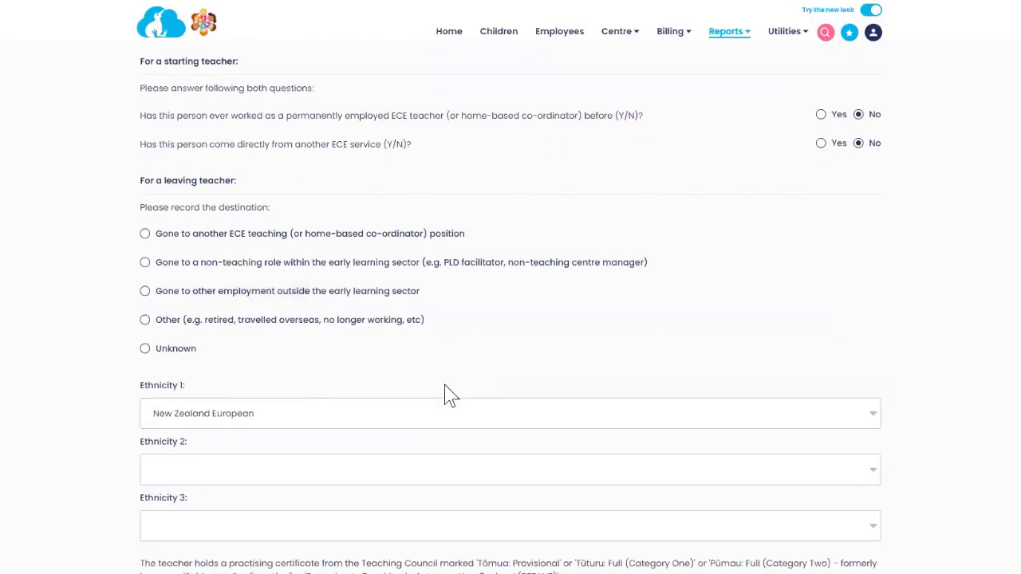
left_click(144, 235)
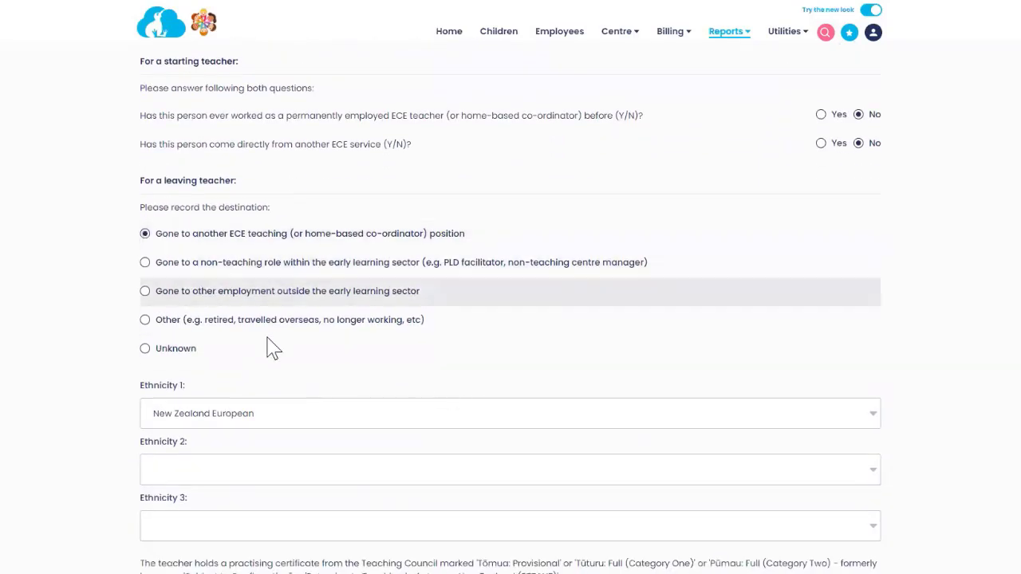
scroll(260, 354, "down", 3)
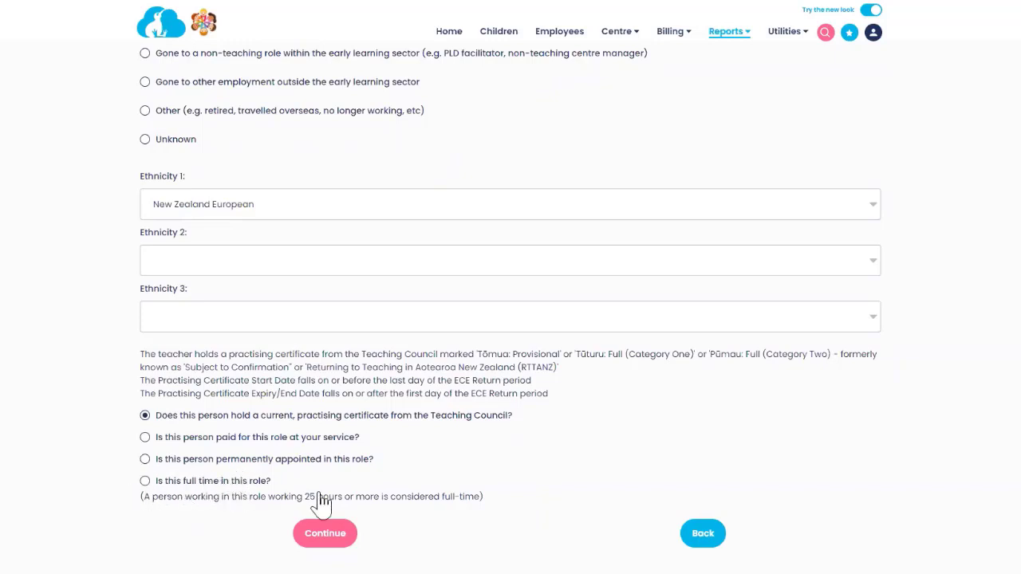
left_click(326, 534)
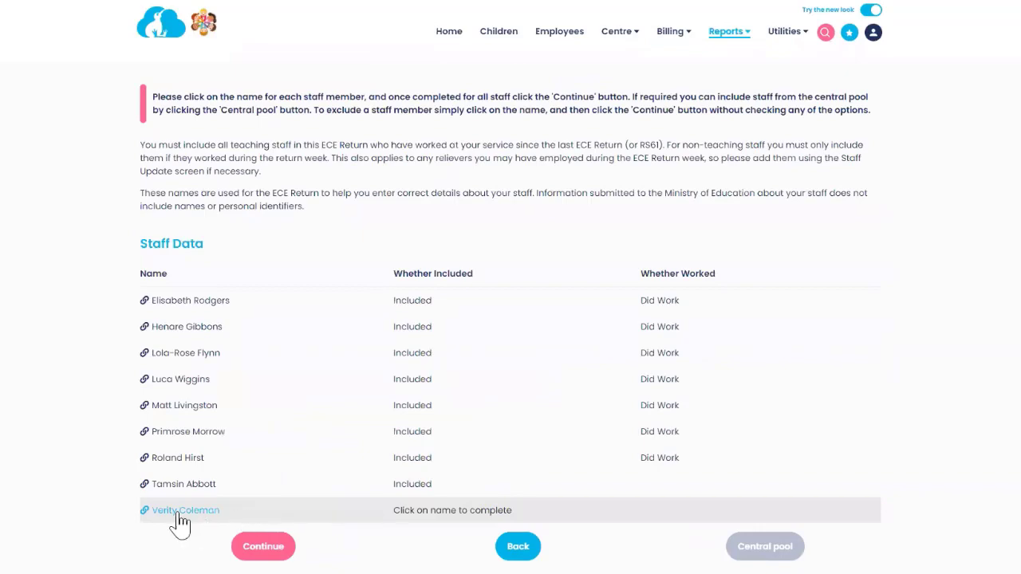
Step: Open the last staff member as an E12 ECE teacher previously employed permanently at another ECE service
left_click(177, 513)
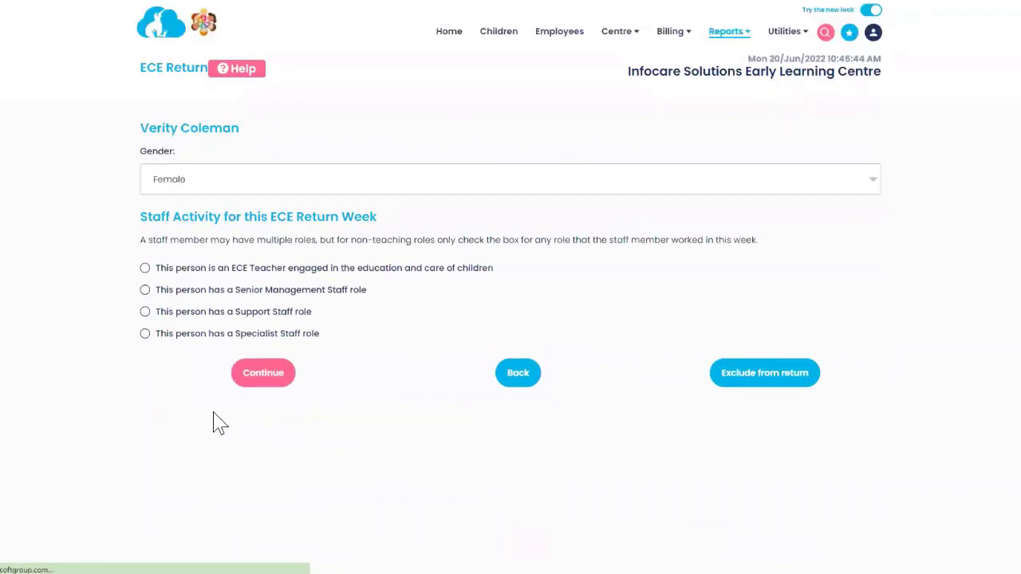
left_click(144, 269)
left_click(266, 375)
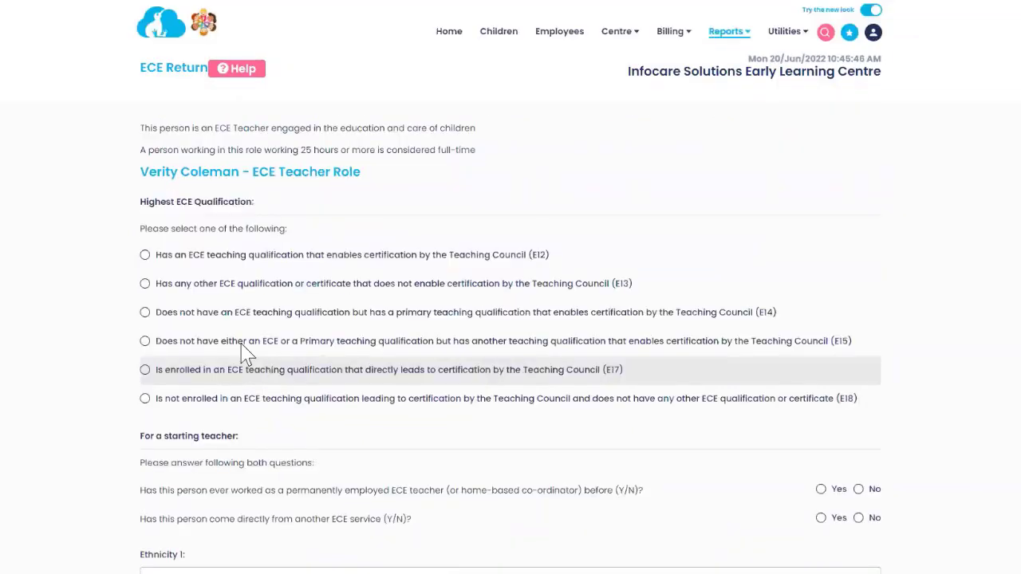
left_click(145, 255)
scroll(235, 387, "down", 2)
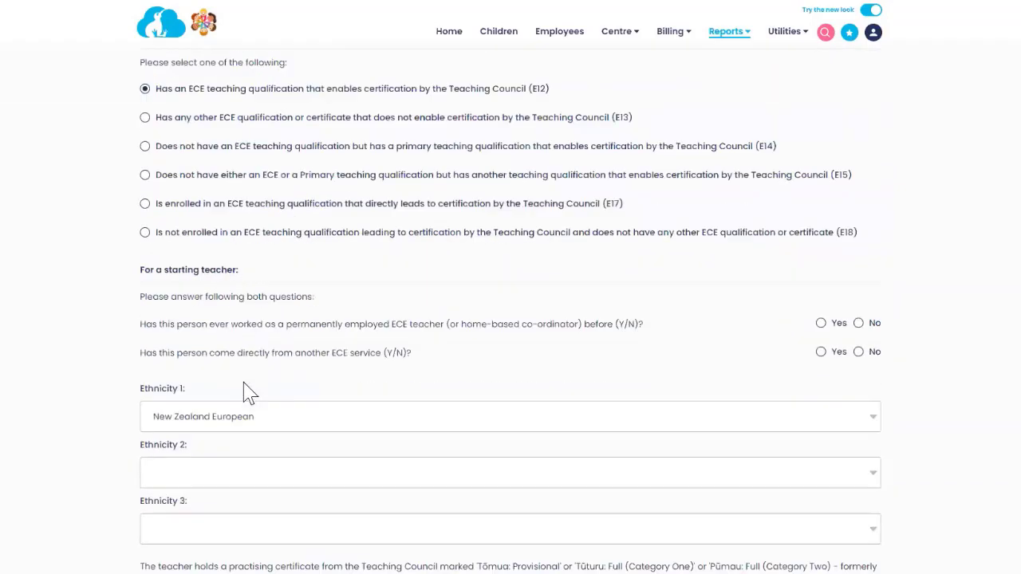
left_click(821, 302)
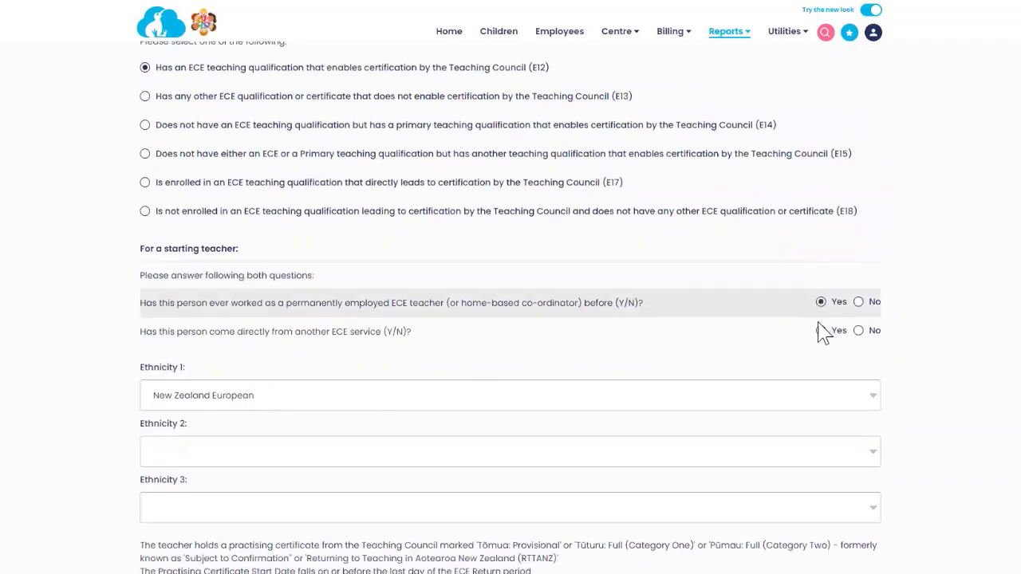
left_click(821, 330)
Step: Mark her as paid, permanently appointed and full time in the teacher role
scroll(451, 389, "down", 5)
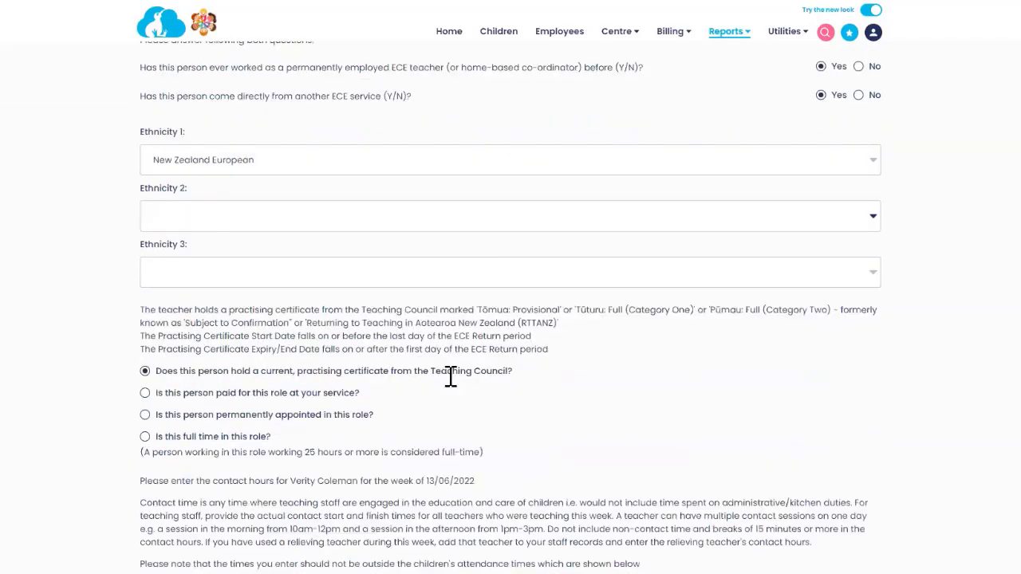
left_click(144, 192)
left_click(144, 213)
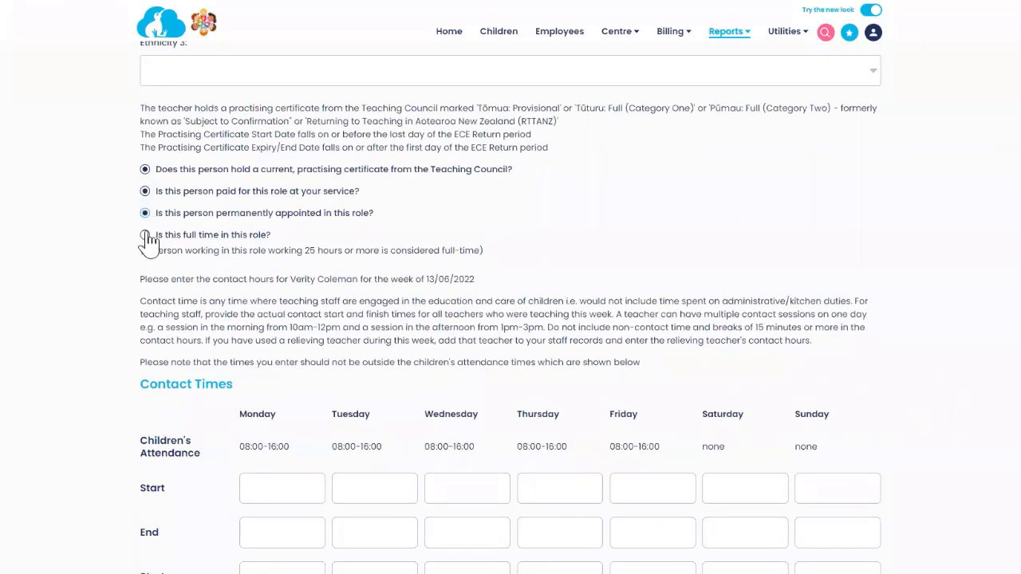
left_click(145, 234)
scroll(247, 331, "down", 2)
scroll(494, 337, "down", 2)
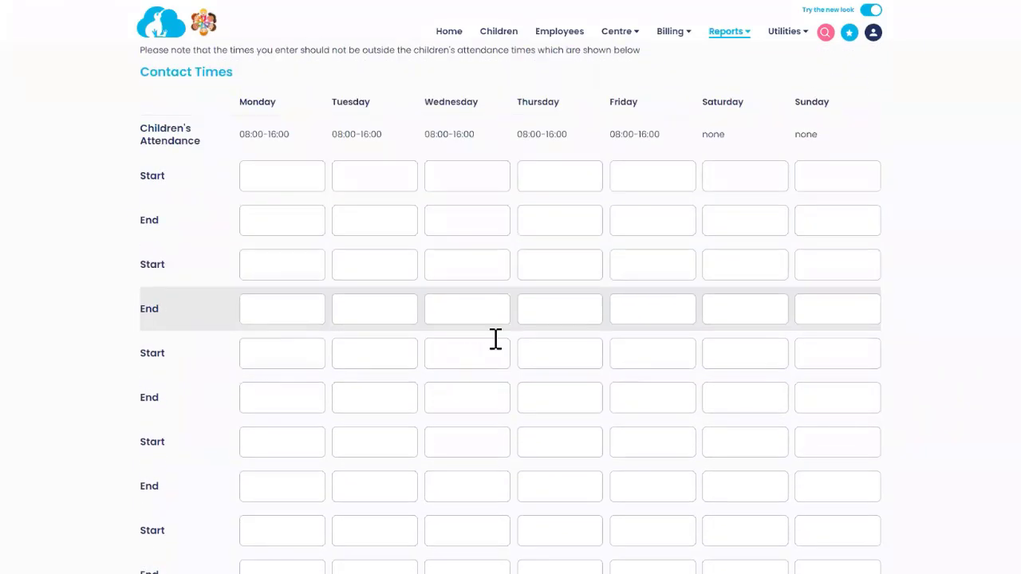
scroll(384, 346, "down", 3)
scroll(384, 347, "down", 2)
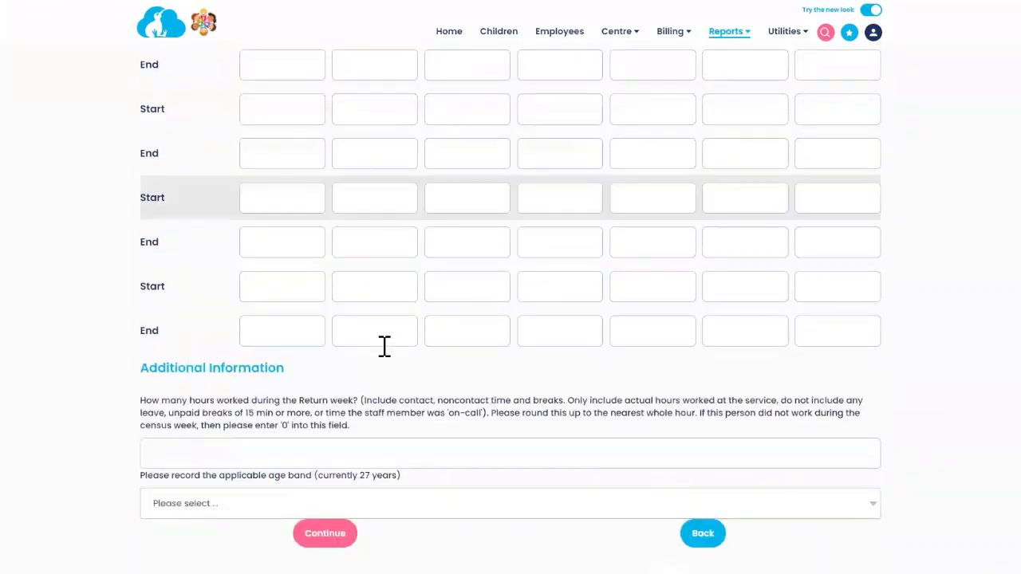
Step: Enter 0 hours worked and the 26-30 years old age band, then save
left_click(318, 458)
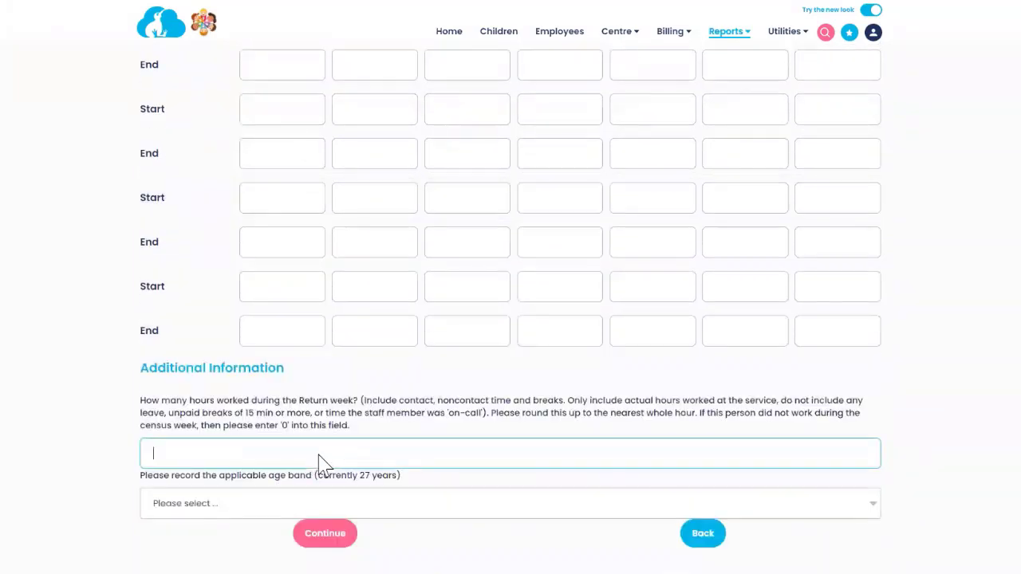
type("0")
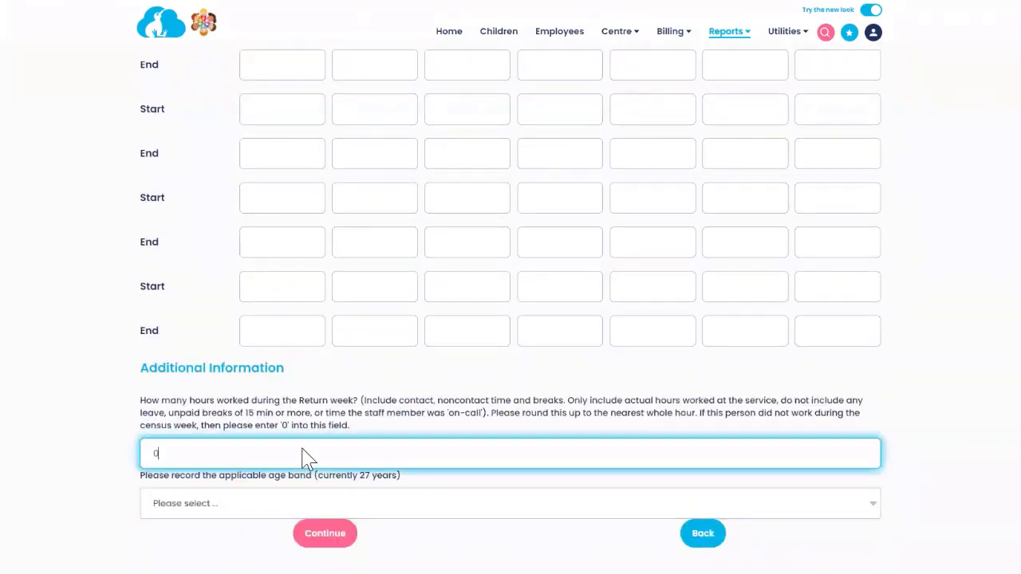
left_click(315, 503)
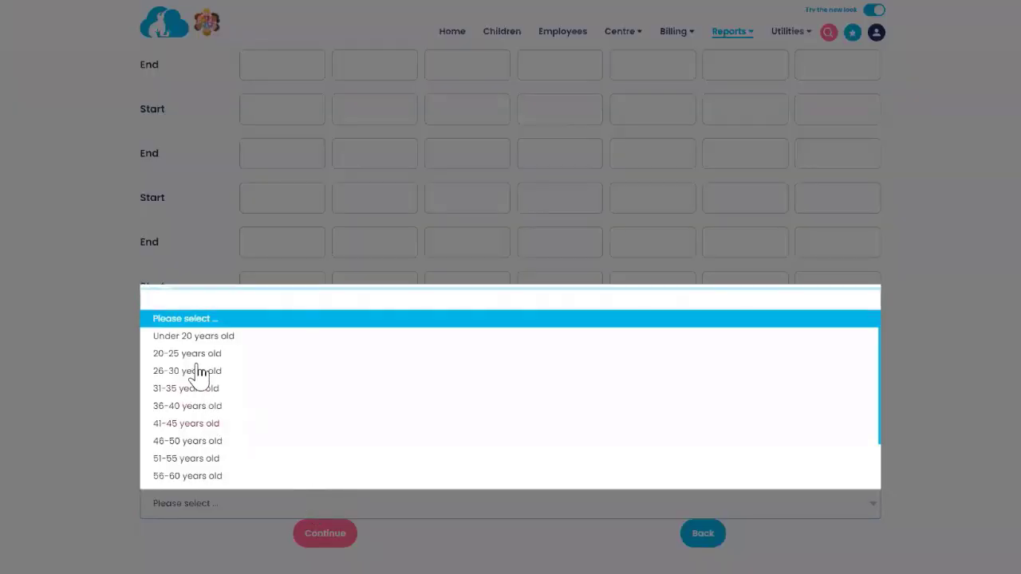
left_click(191, 371)
left_click(326, 534)
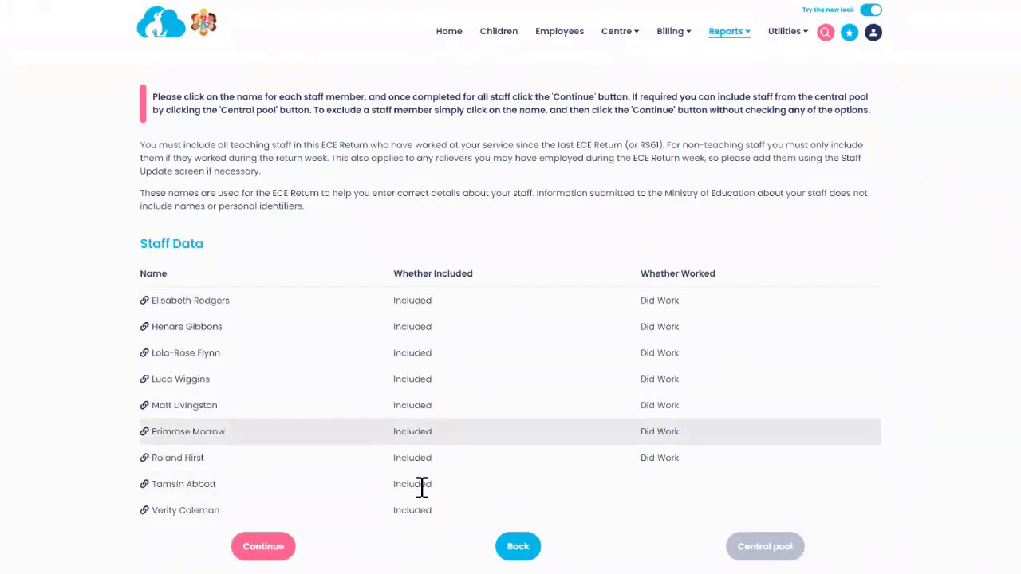
Step: Exclude the ninth (last) staff member from the ECE Return
scroll(479, 368, "down", 1)
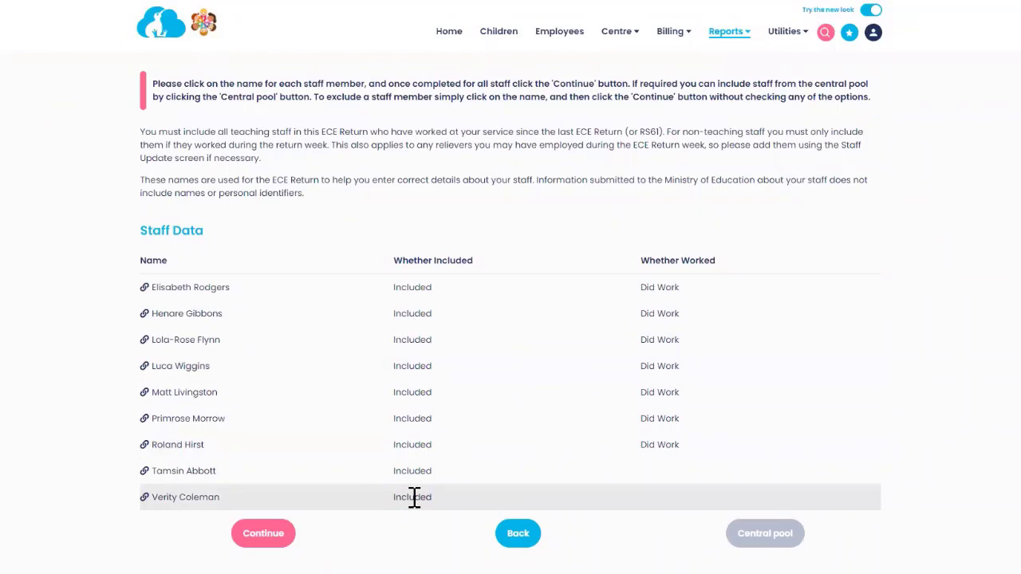
left_click(195, 502)
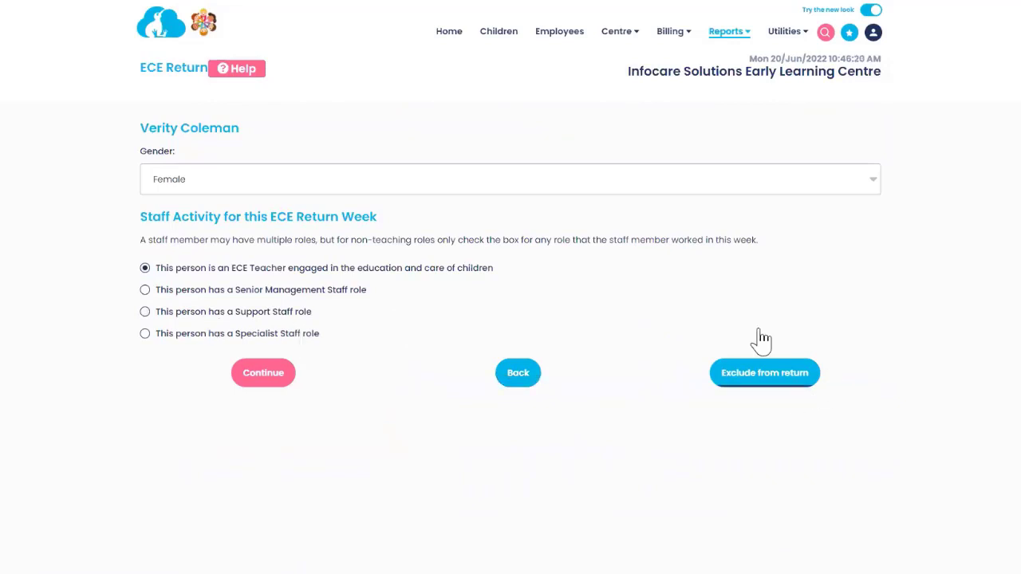
left_click(772, 383)
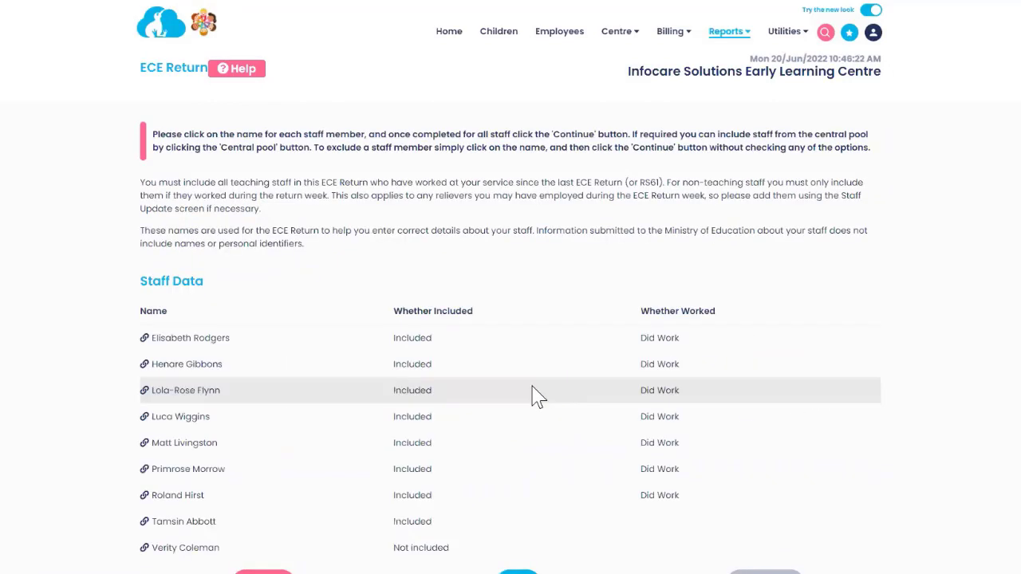
Step: Try continuing to submission, then reopen her activity page after the must-be-processed error
scroll(530, 407, "down", 1)
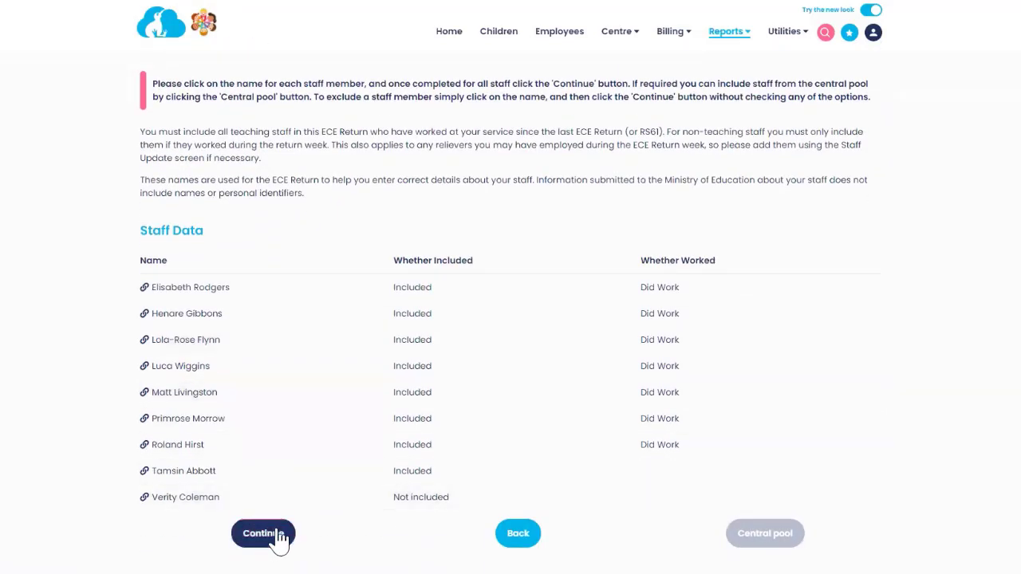
left_click(275, 535)
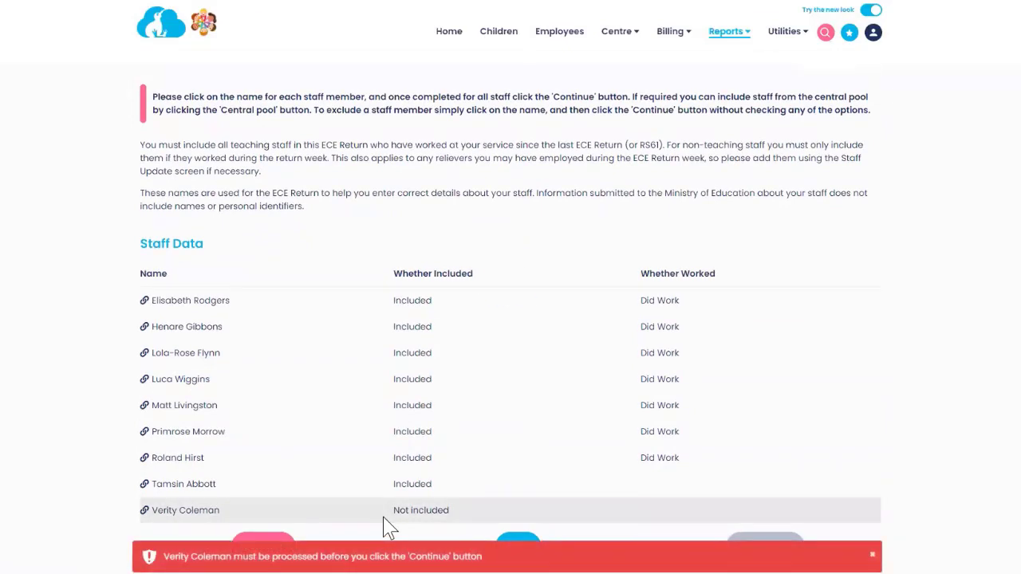
left_click(195, 514)
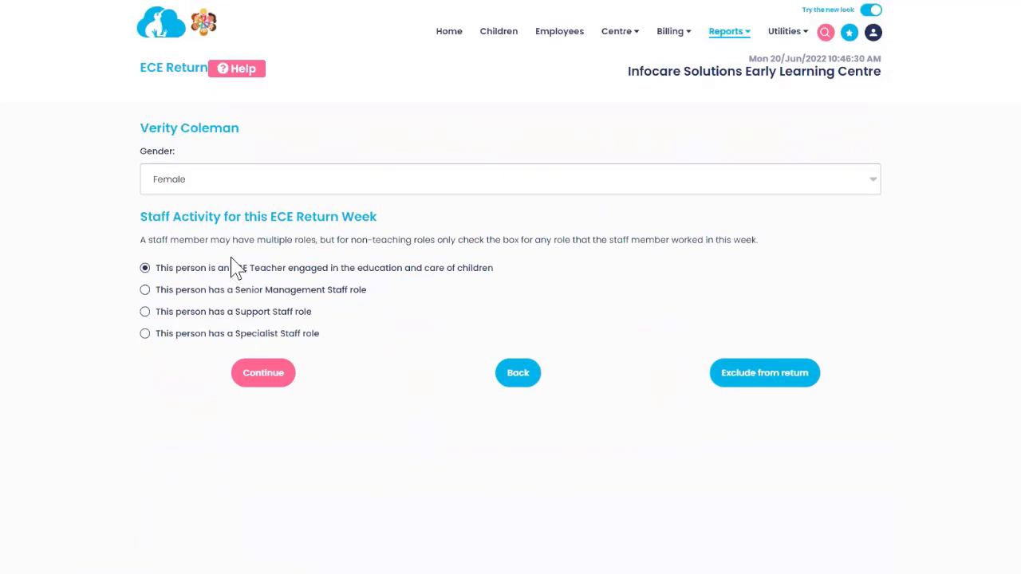
Step: Accept the ninth staff member's ECE Teacher role and details so she reads Included again
left_click(258, 379)
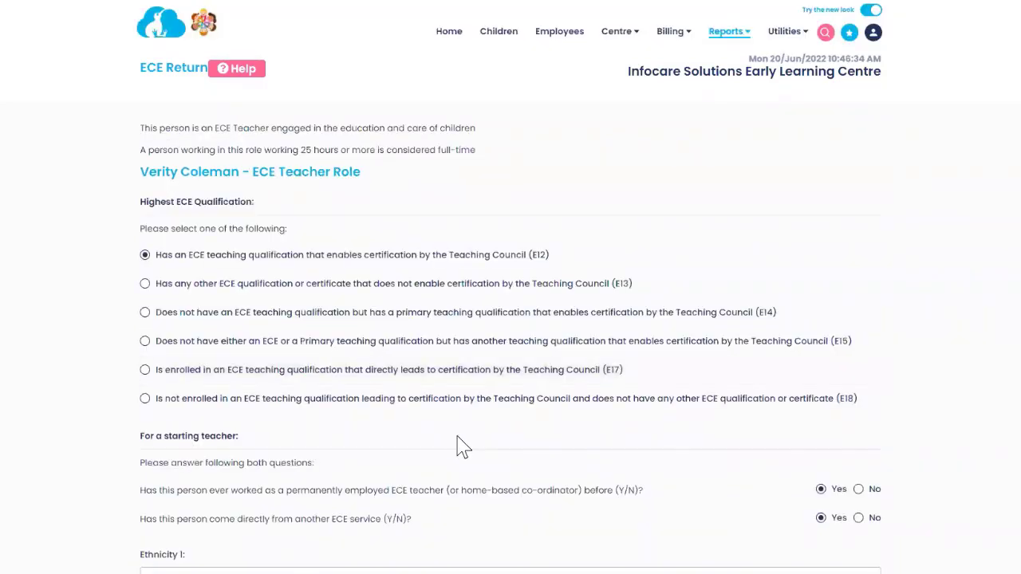
scroll(461, 445, "down", 10)
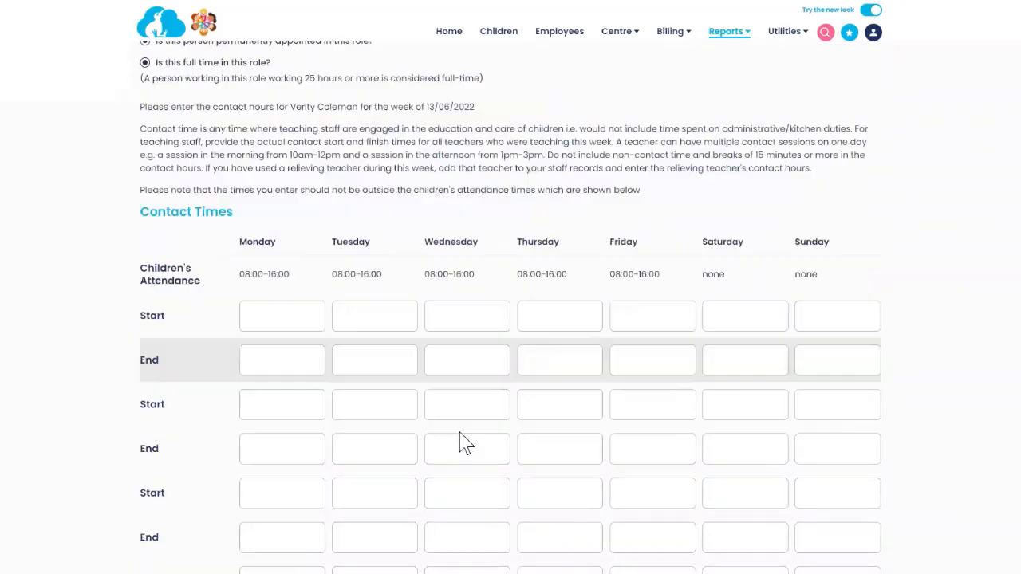
scroll(461, 445, "down", 5)
left_click(324, 534)
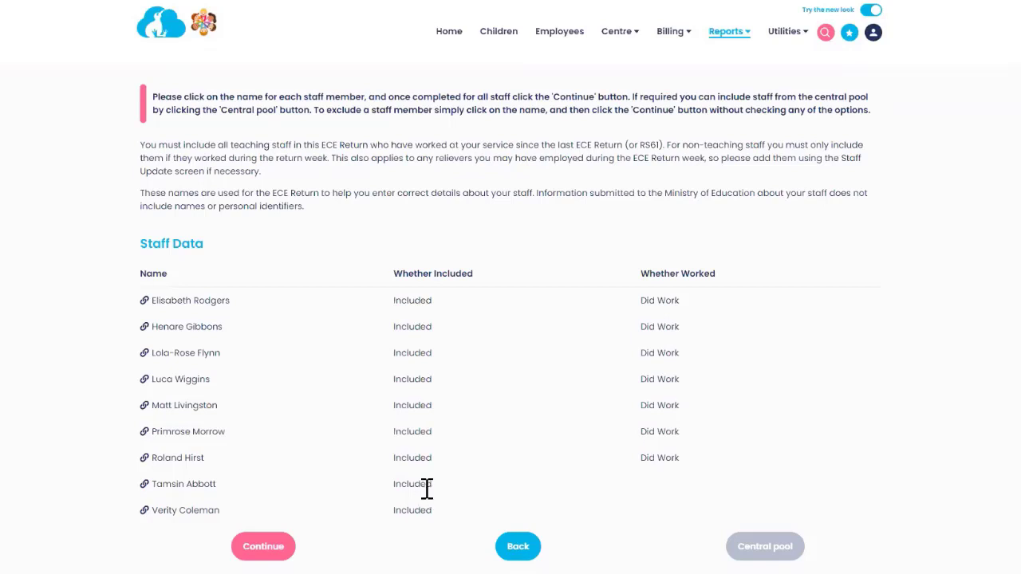
Step: Submit the ECE Return for all nine staff, reconfirming once; sending fails with 'Connection timed out'
left_click(263, 547)
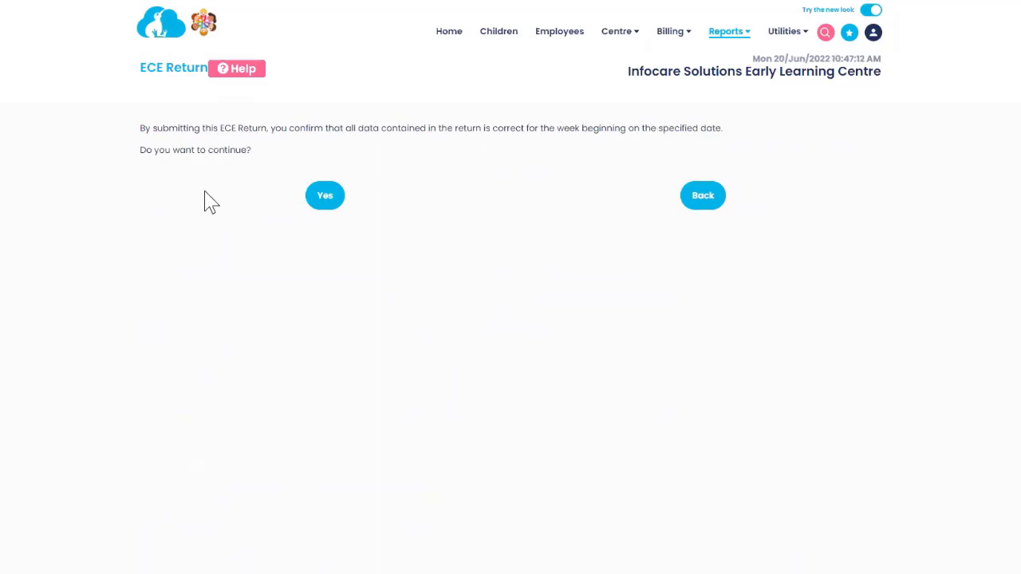
left_click(327, 203)
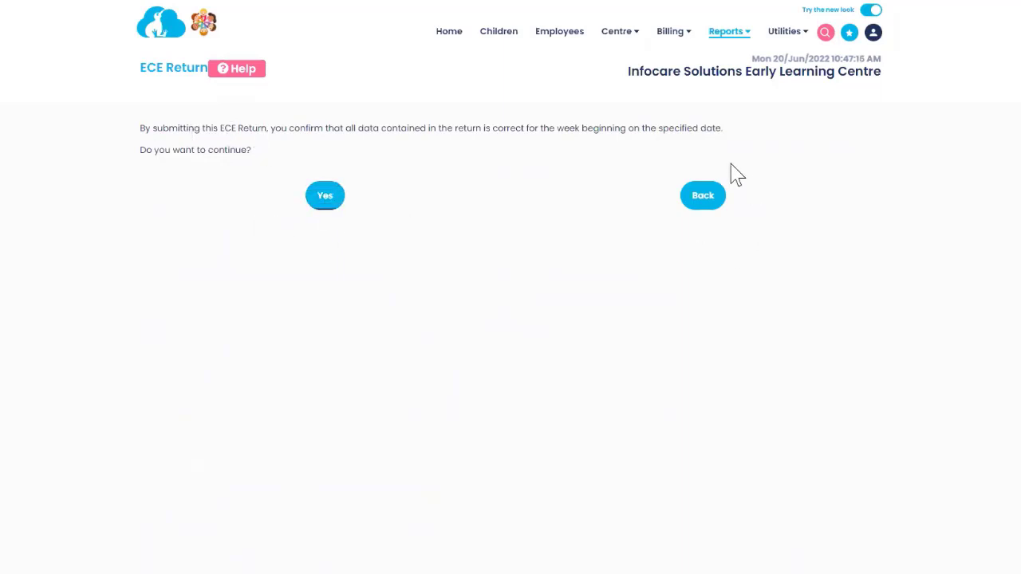
left_click(707, 206)
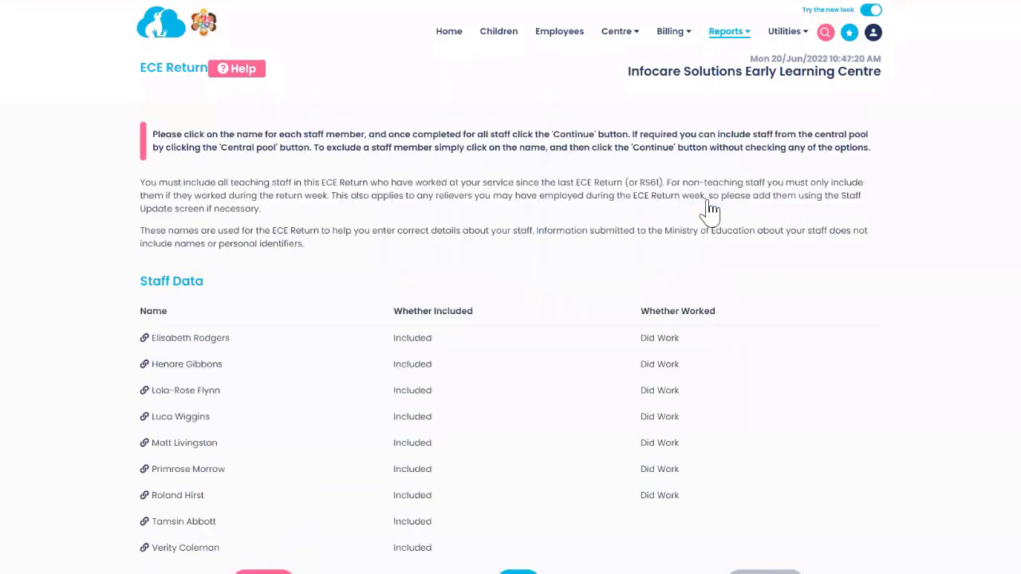
scroll(627, 346, "down", 1)
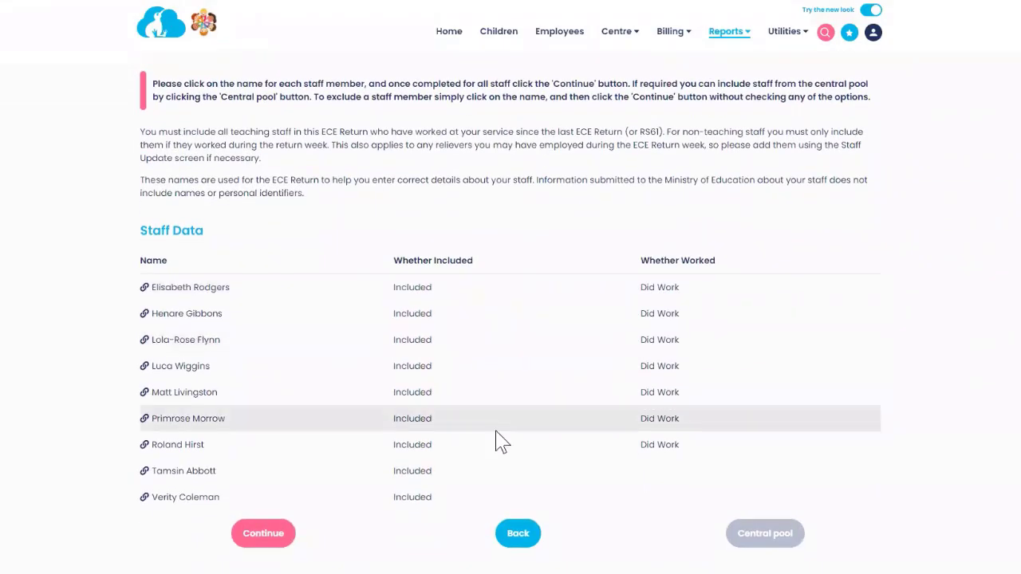
left_click(253, 536)
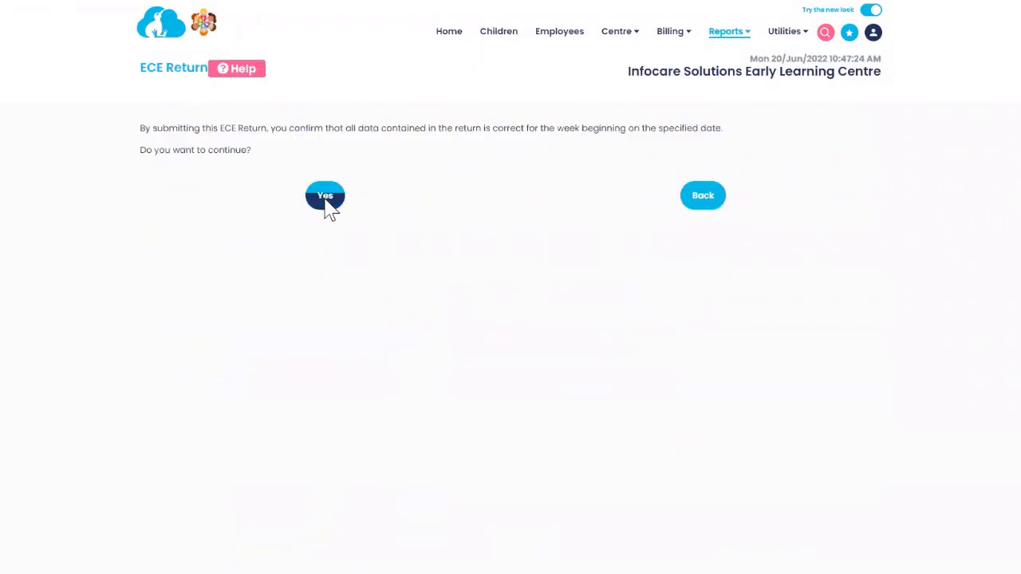
left_click(325, 204)
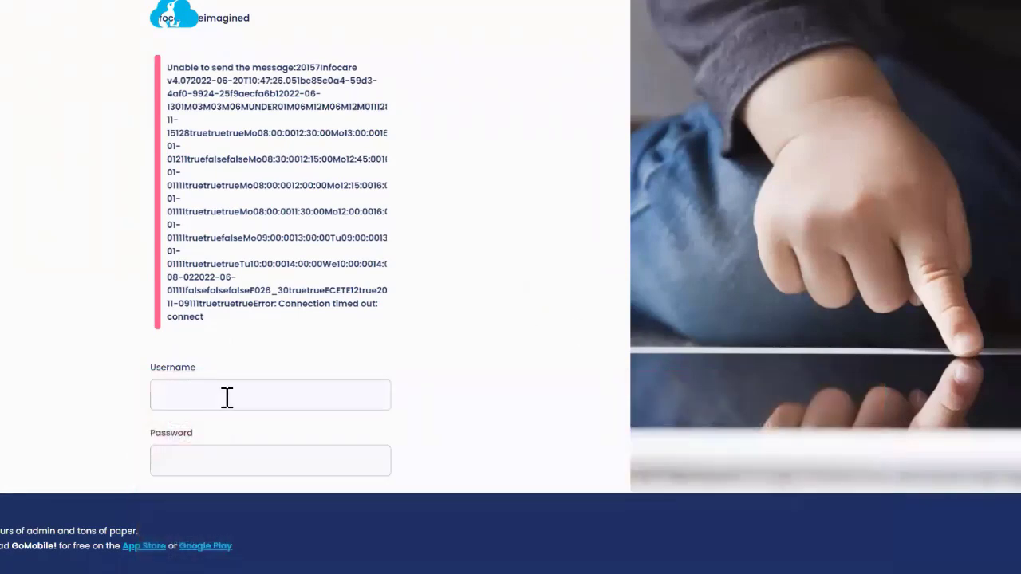
Step: Sign back in with the username and password, then open Utilities > File Download
left_click(227, 397)
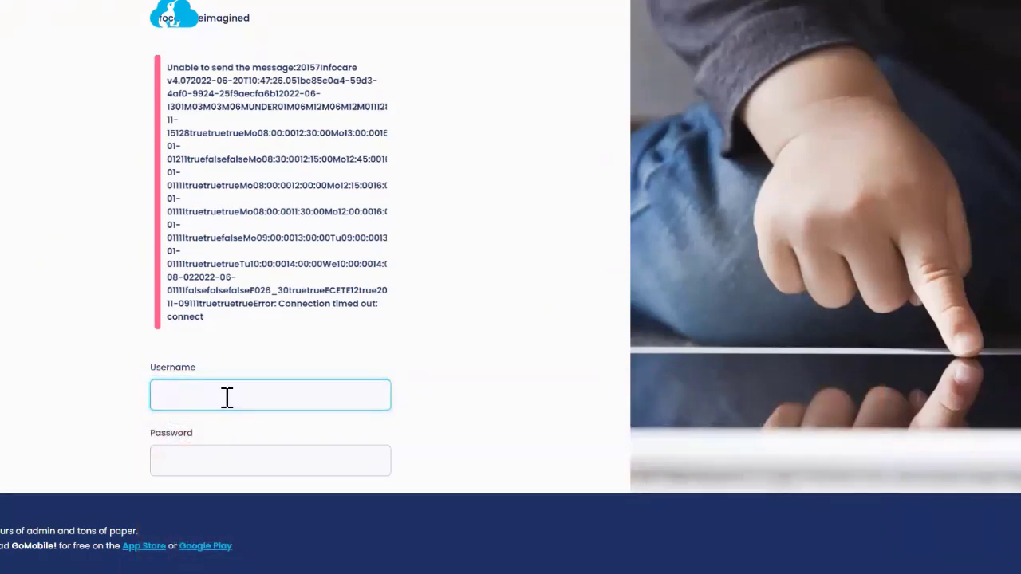
type("Demo")
key("Tab")
type("Dem")
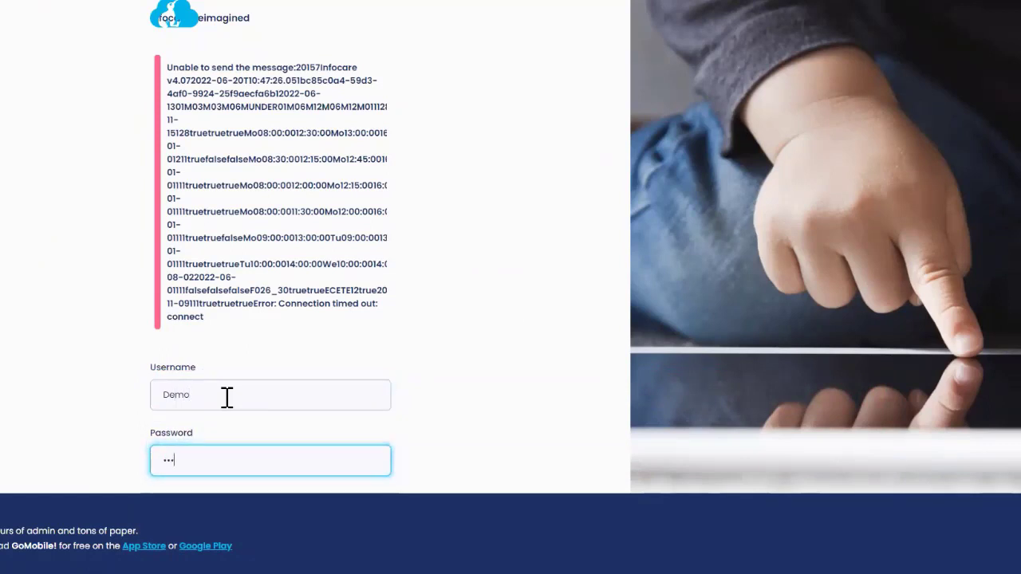
type("o12")
key("Return")
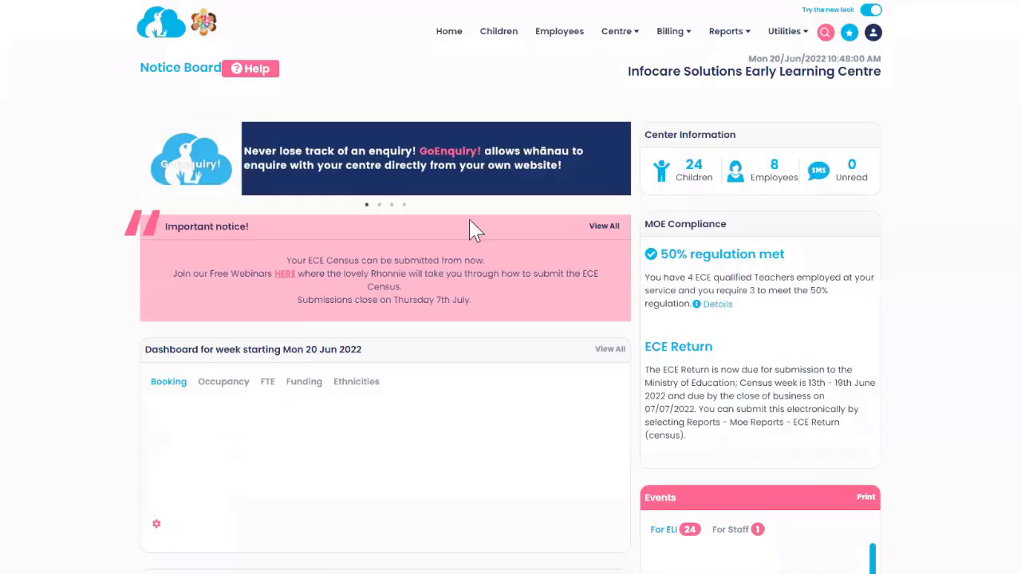
left_click(795, 38)
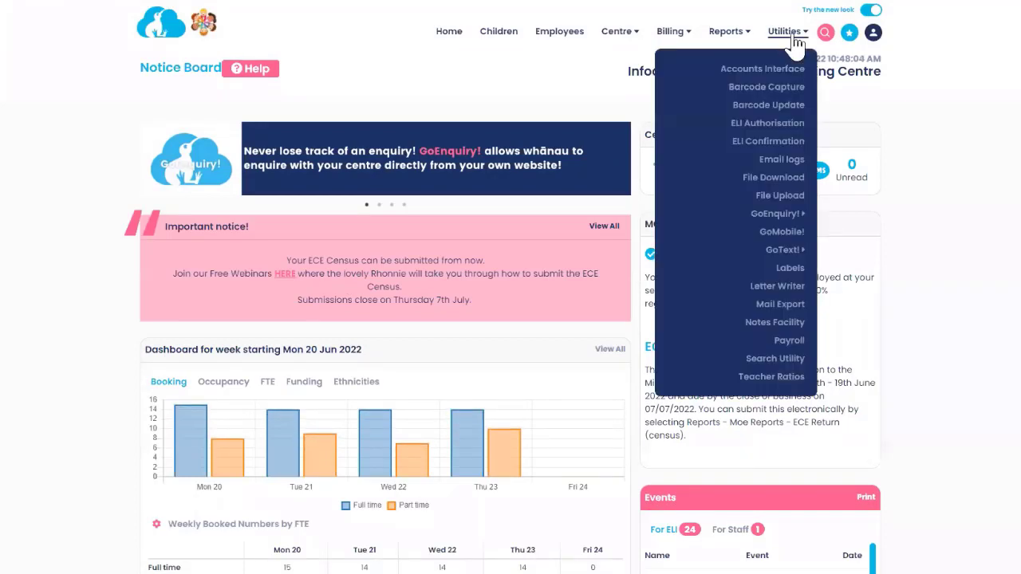
left_click(739, 199)
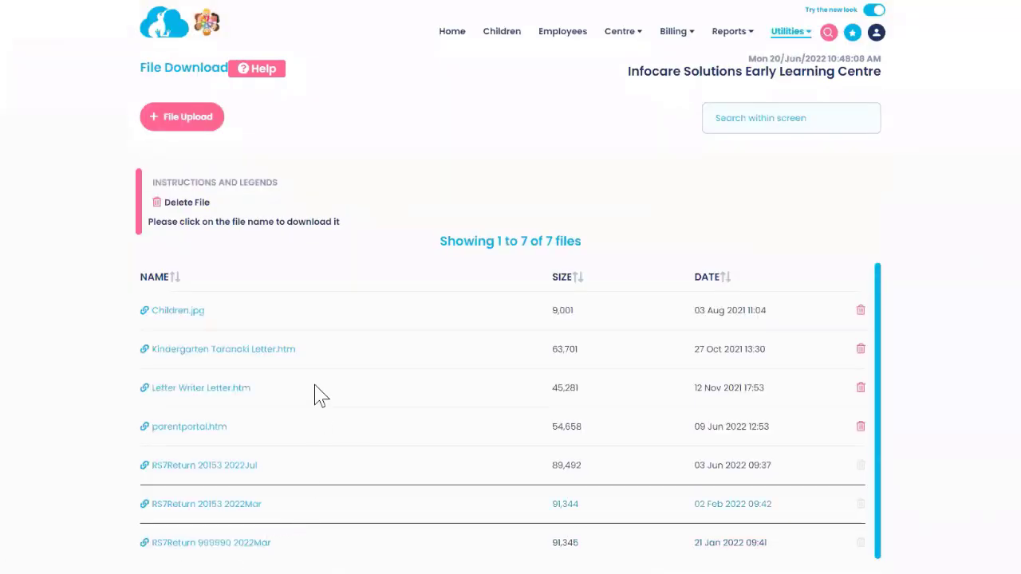